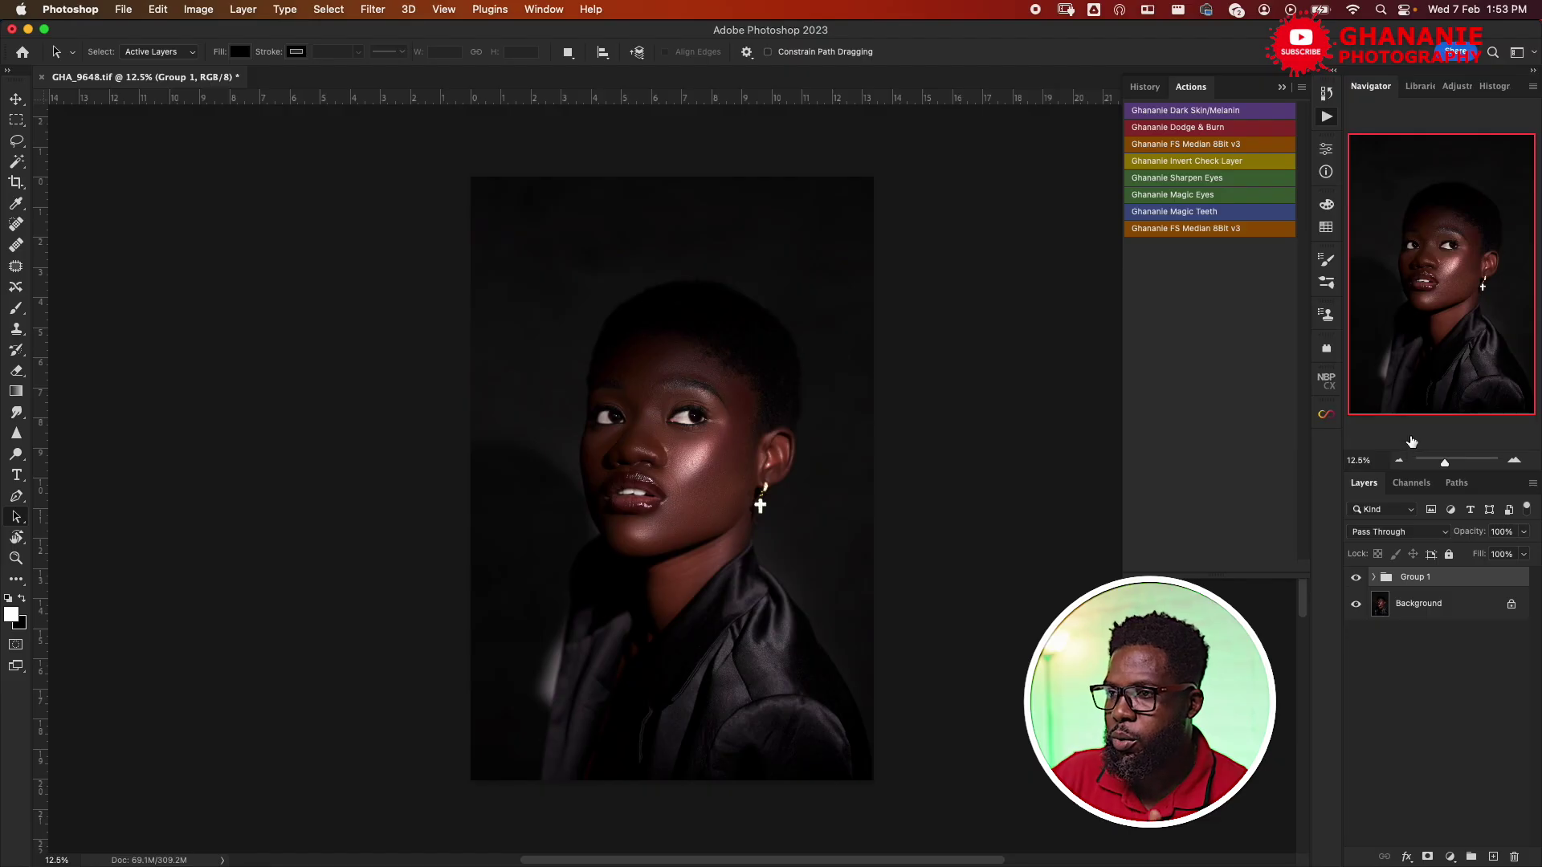
# Compare the portrait with and without the retouching in Group 1, including a closer look at the face.
pyautogui.click(1356, 578)
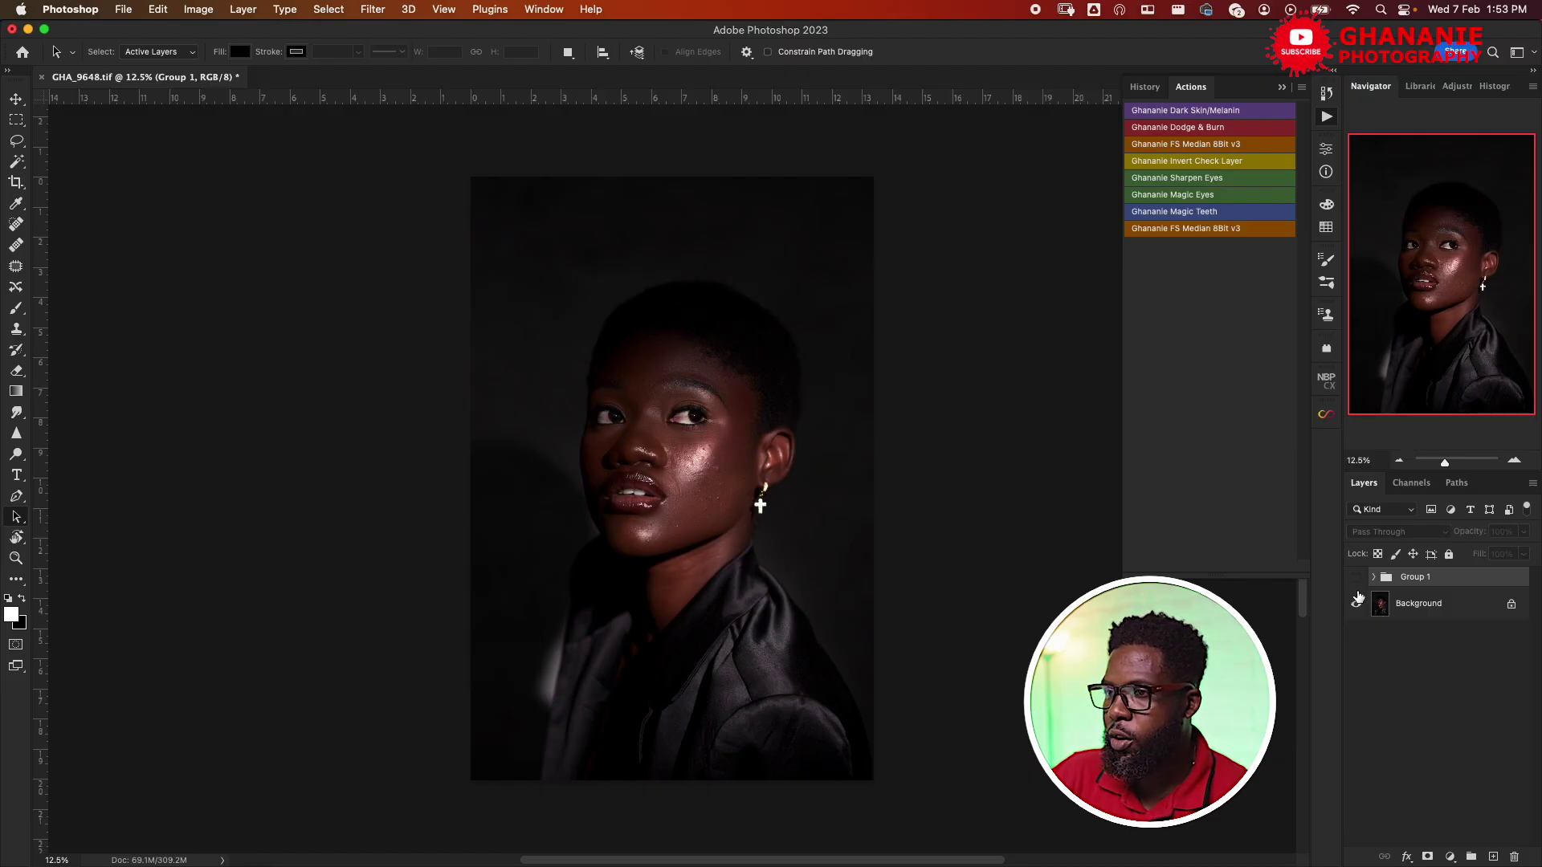
pyautogui.click(1356, 579)
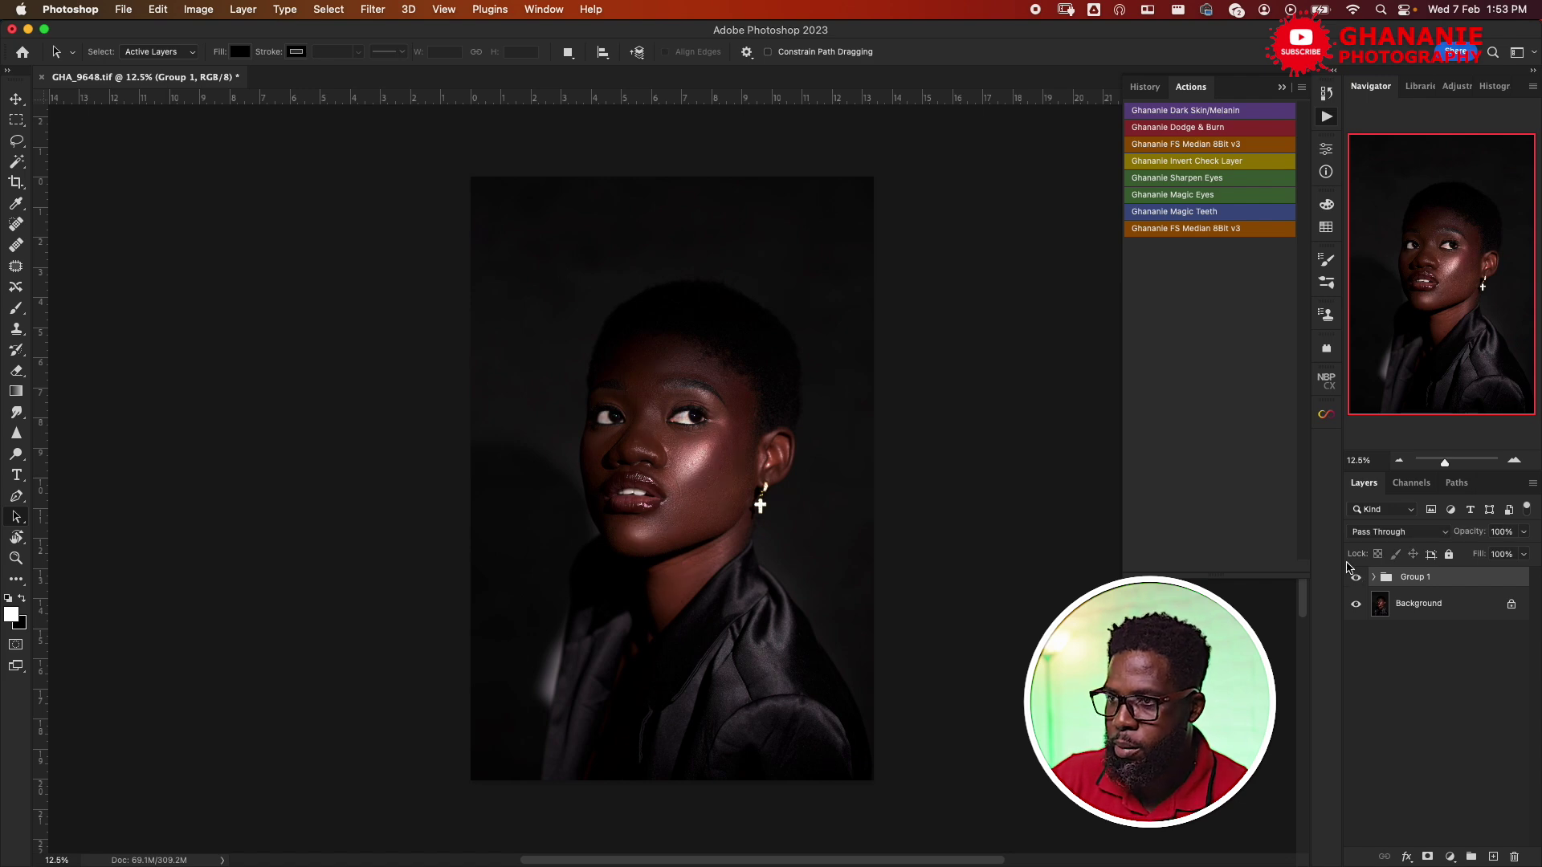
pyautogui.press('super+plus')
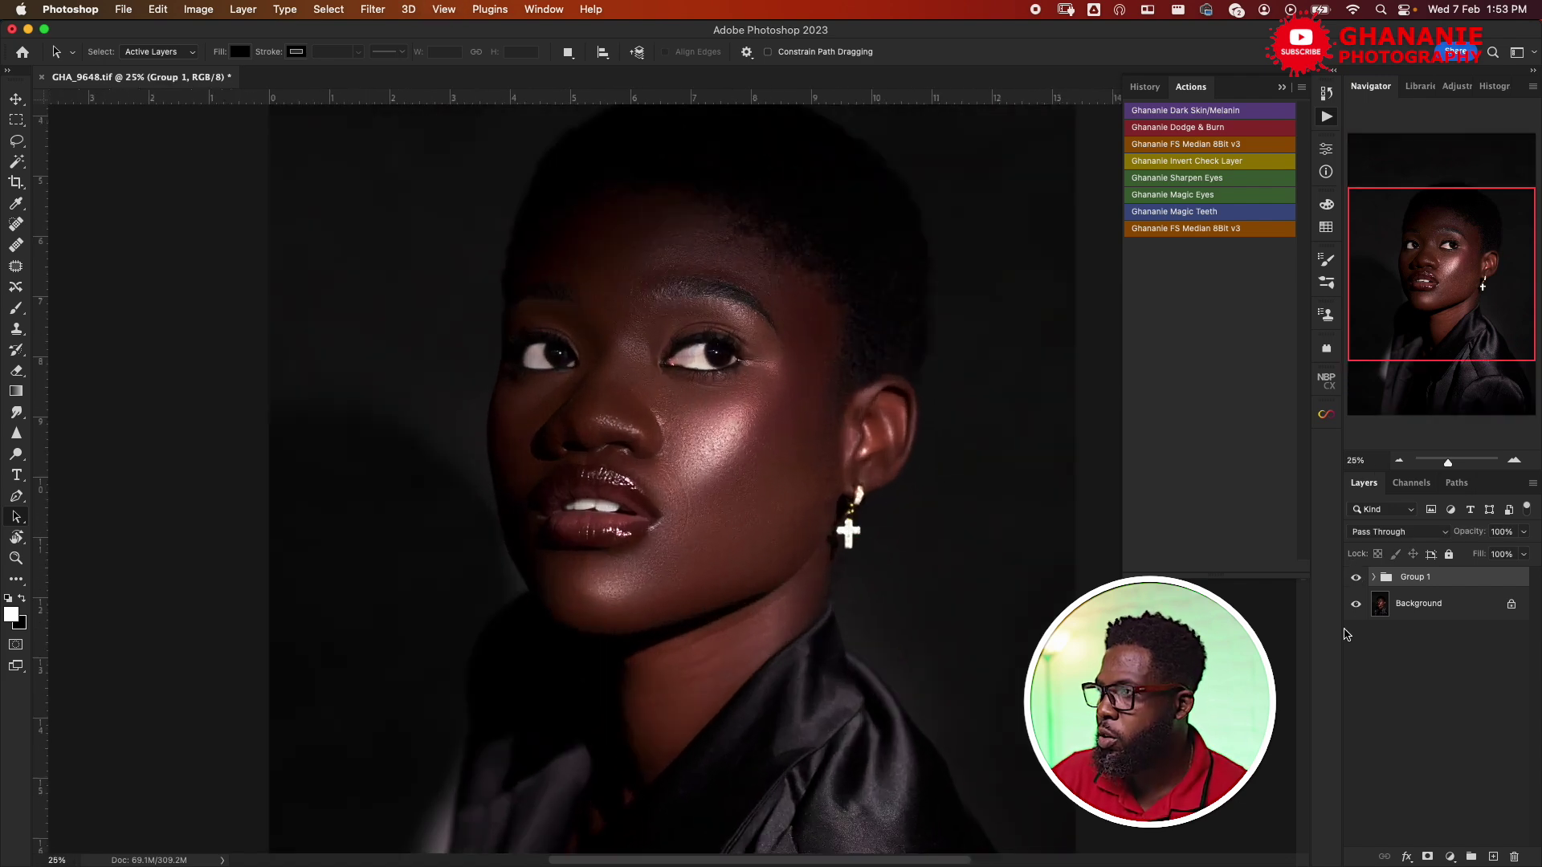
pyautogui.moveTo(1428, 276)
pyautogui.mouseDown()
pyautogui.moveTo(1425, 251)
pyautogui.moveTo(1408, 258)
pyautogui.mouseUp()
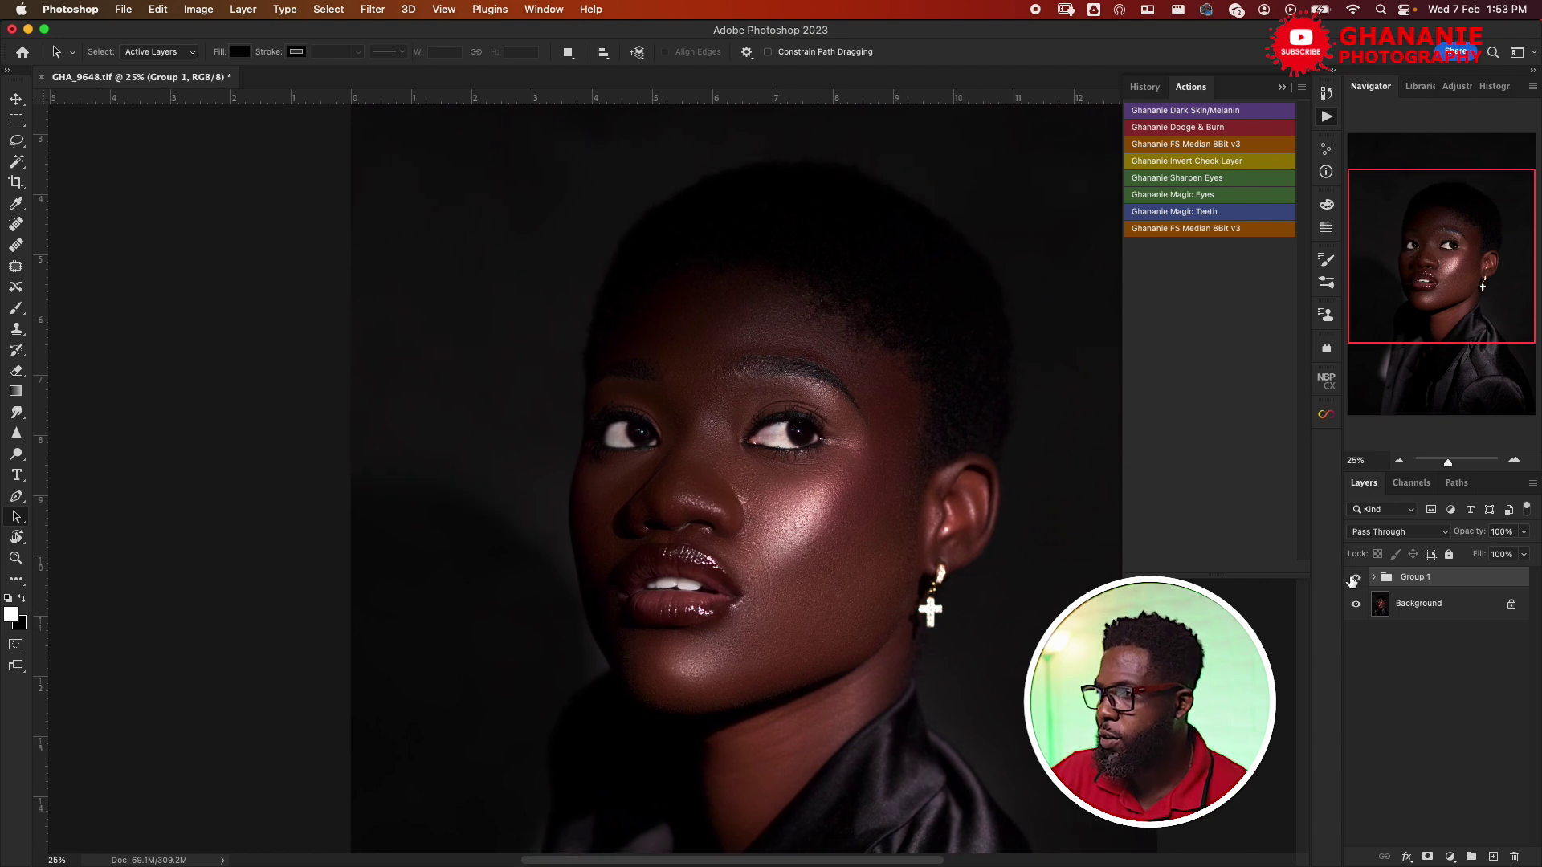
pyautogui.click(1356, 578)
pyautogui.click(1355, 579)
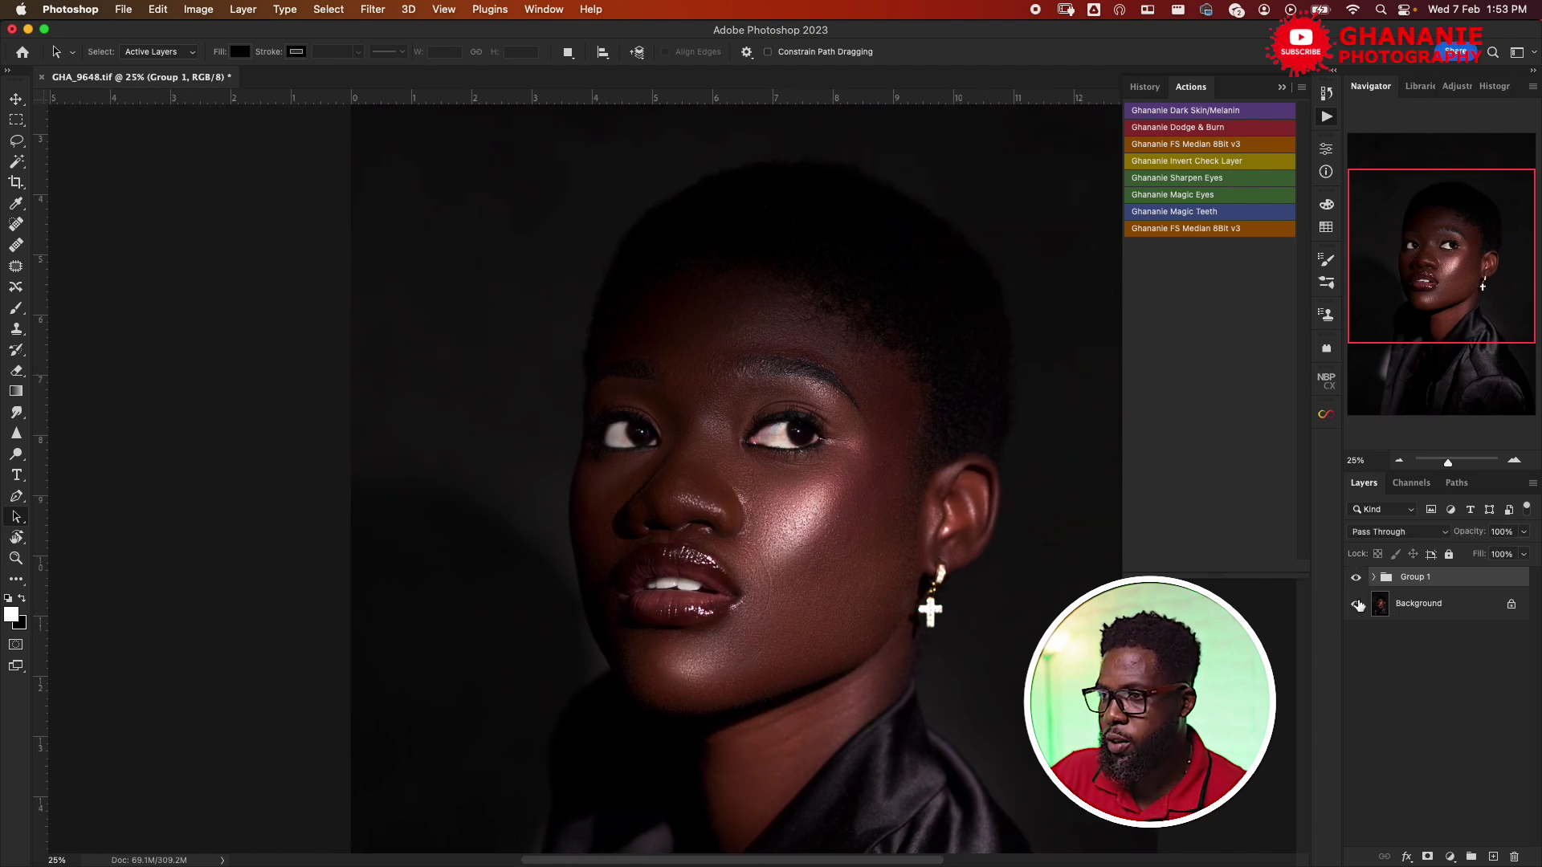
pyautogui.click(1356, 578)
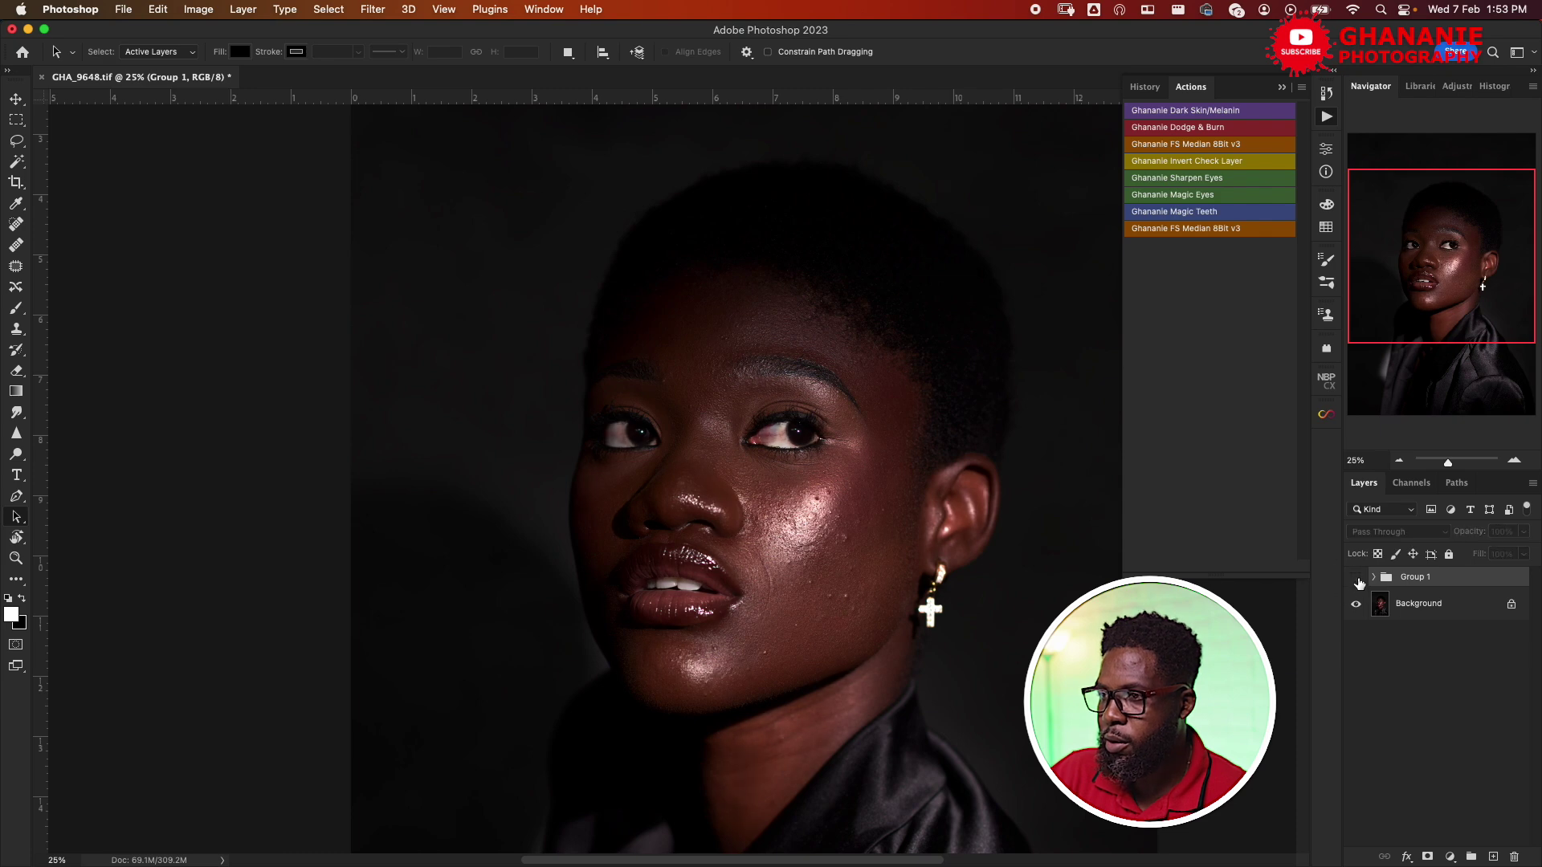
pyautogui.click(1356, 578)
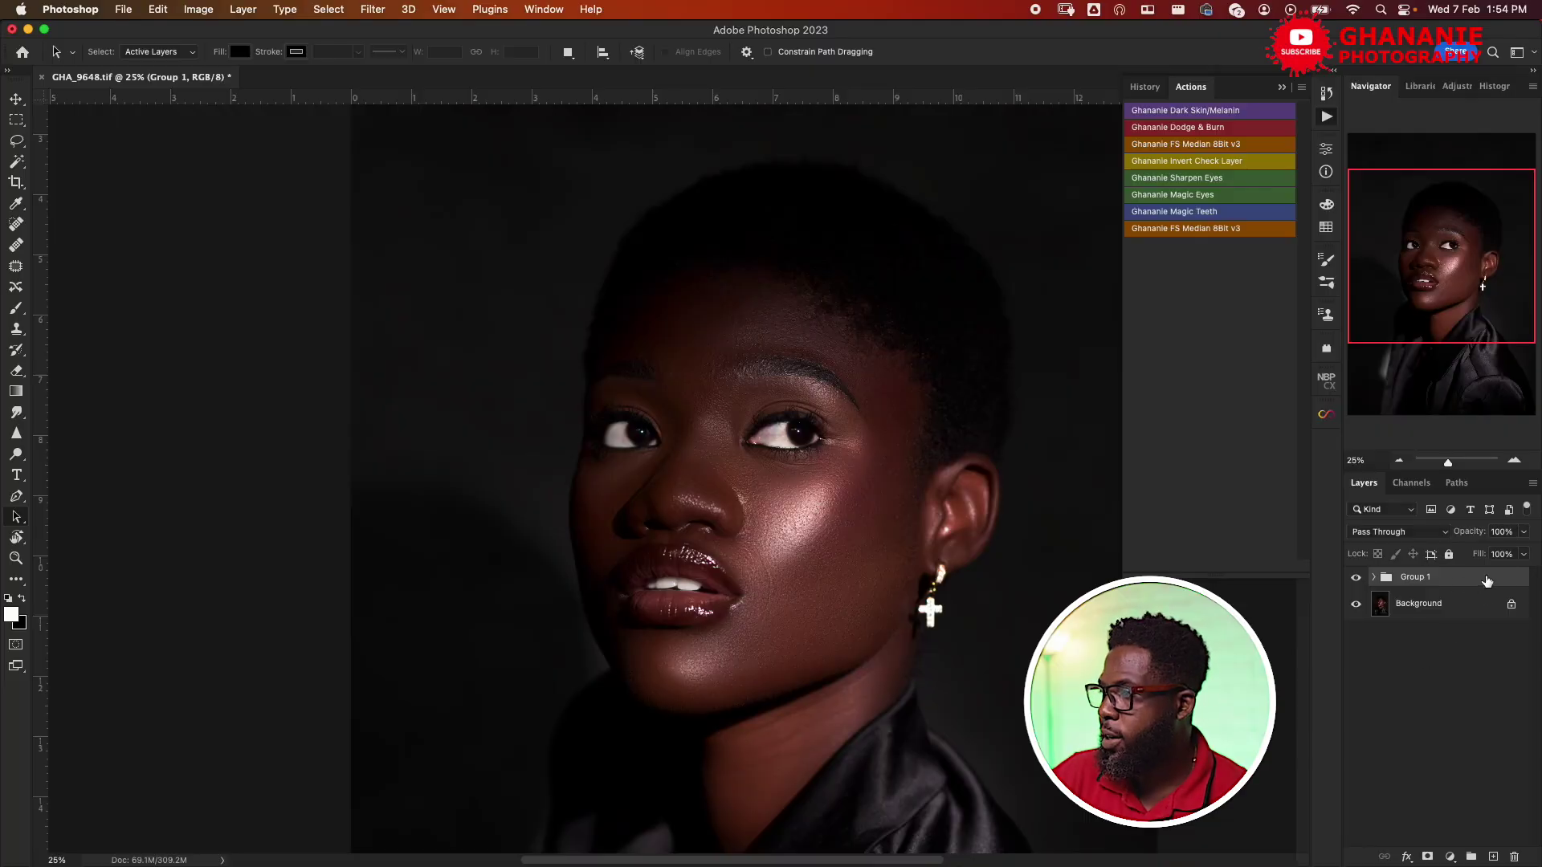
# Delete the Group 1 retouching group and add an empty layer above the Background.
pyautogui.press('Delete')
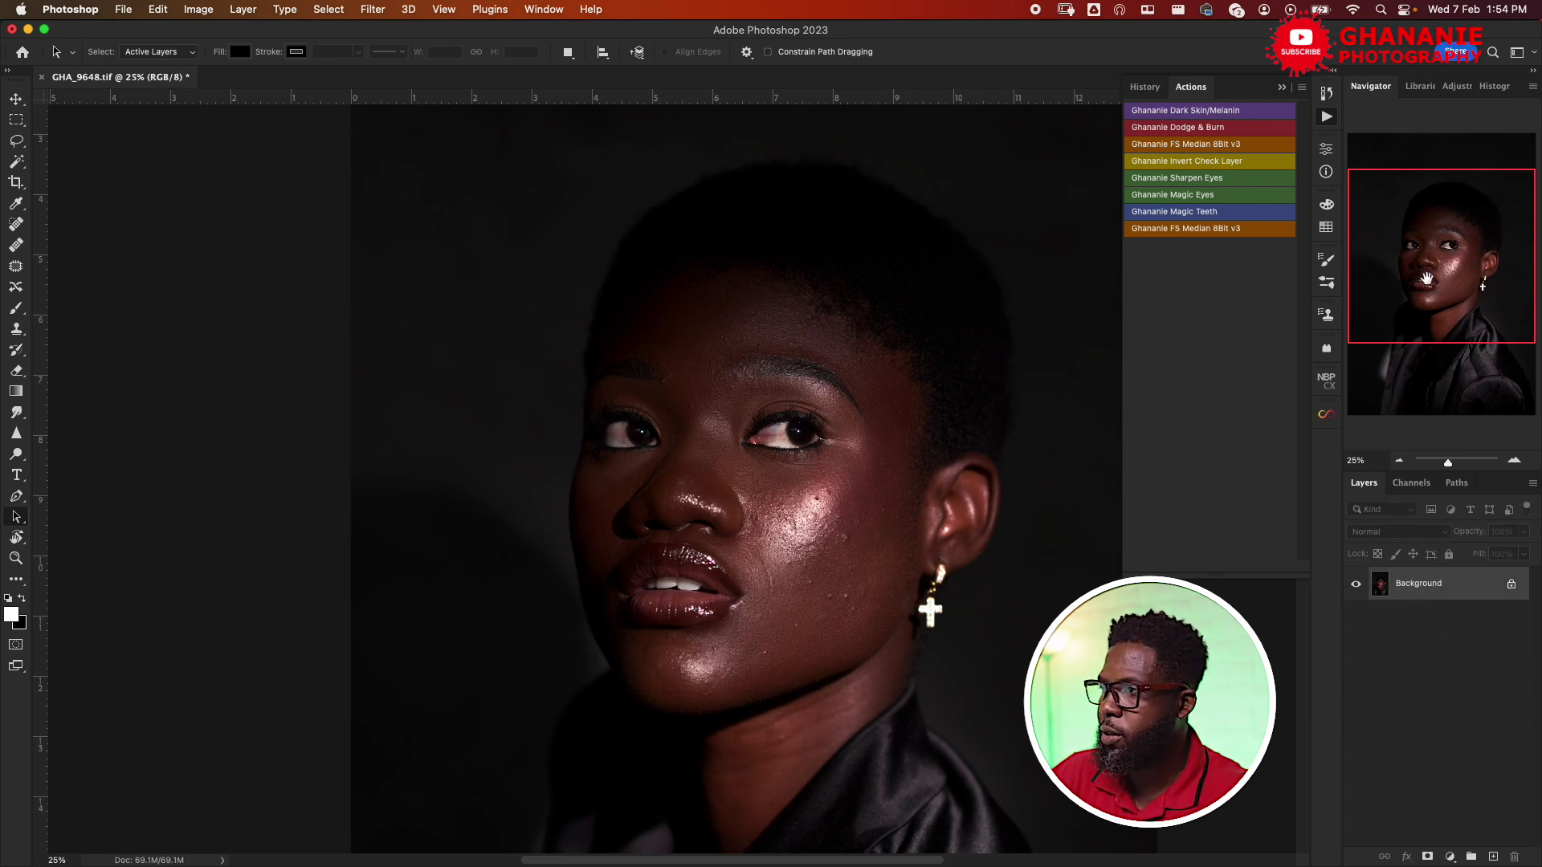
pyautogui.moveTo(1443, 298); pyautogui.dragTo(1454, 285)
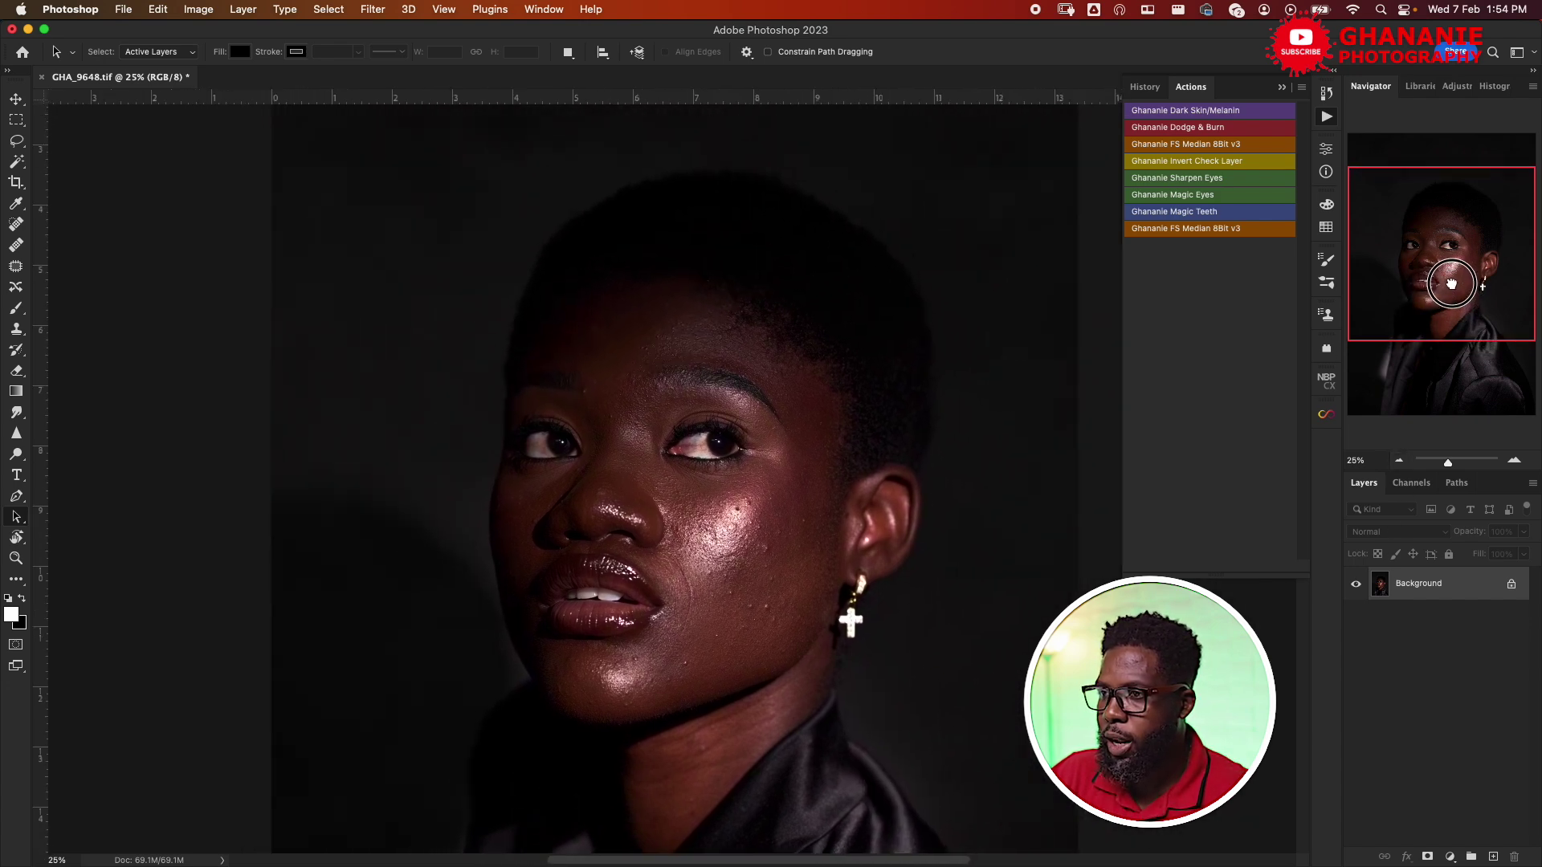
pyautogui.moveTo(764, 571); pyautogui.dragTo(814, 561)
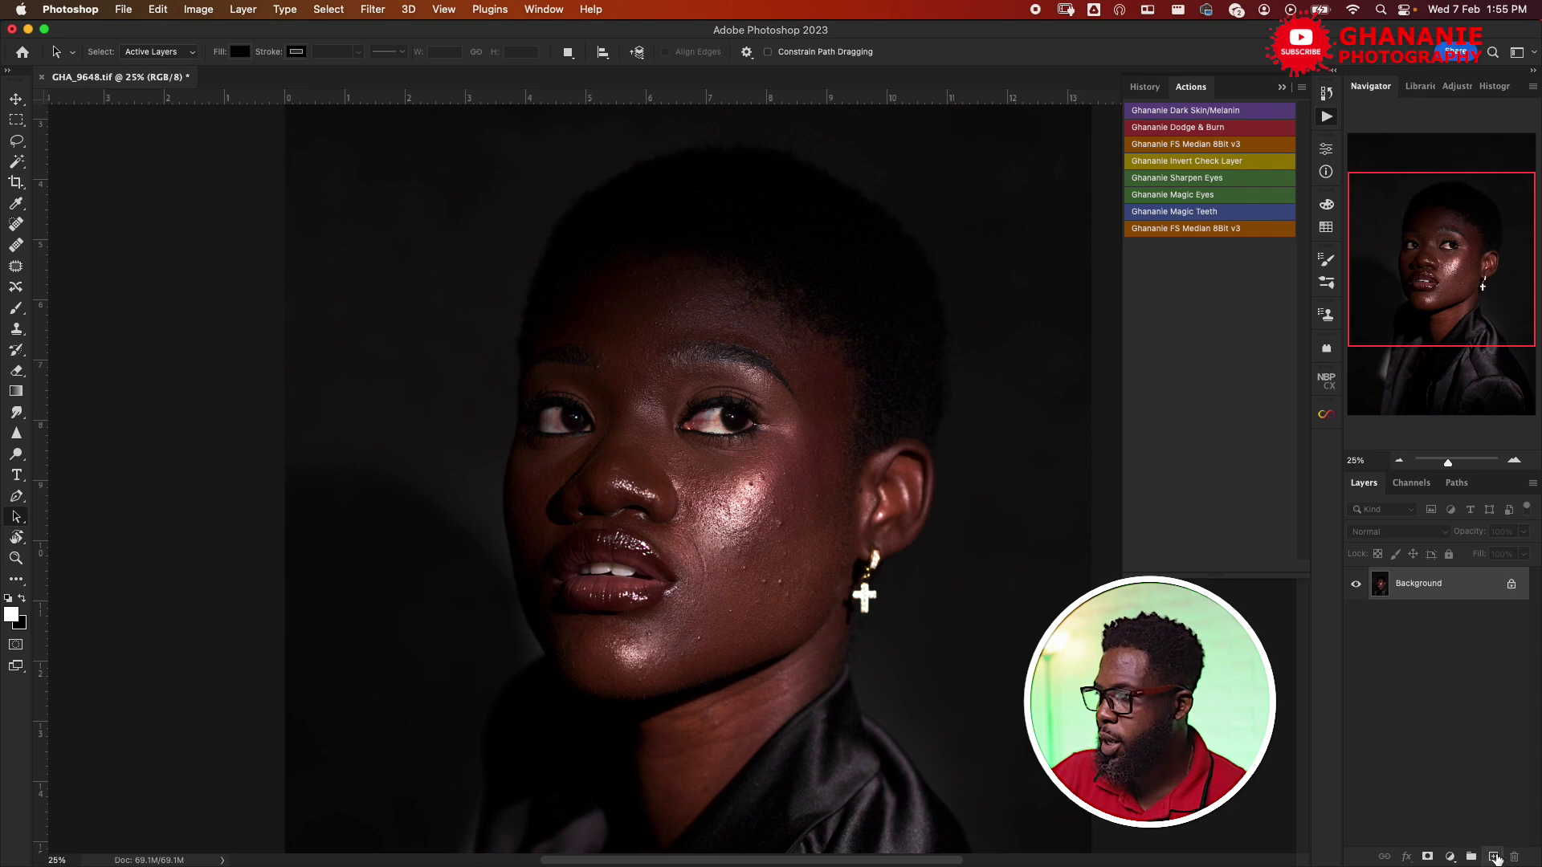
pyautogui.click(1494, 857)
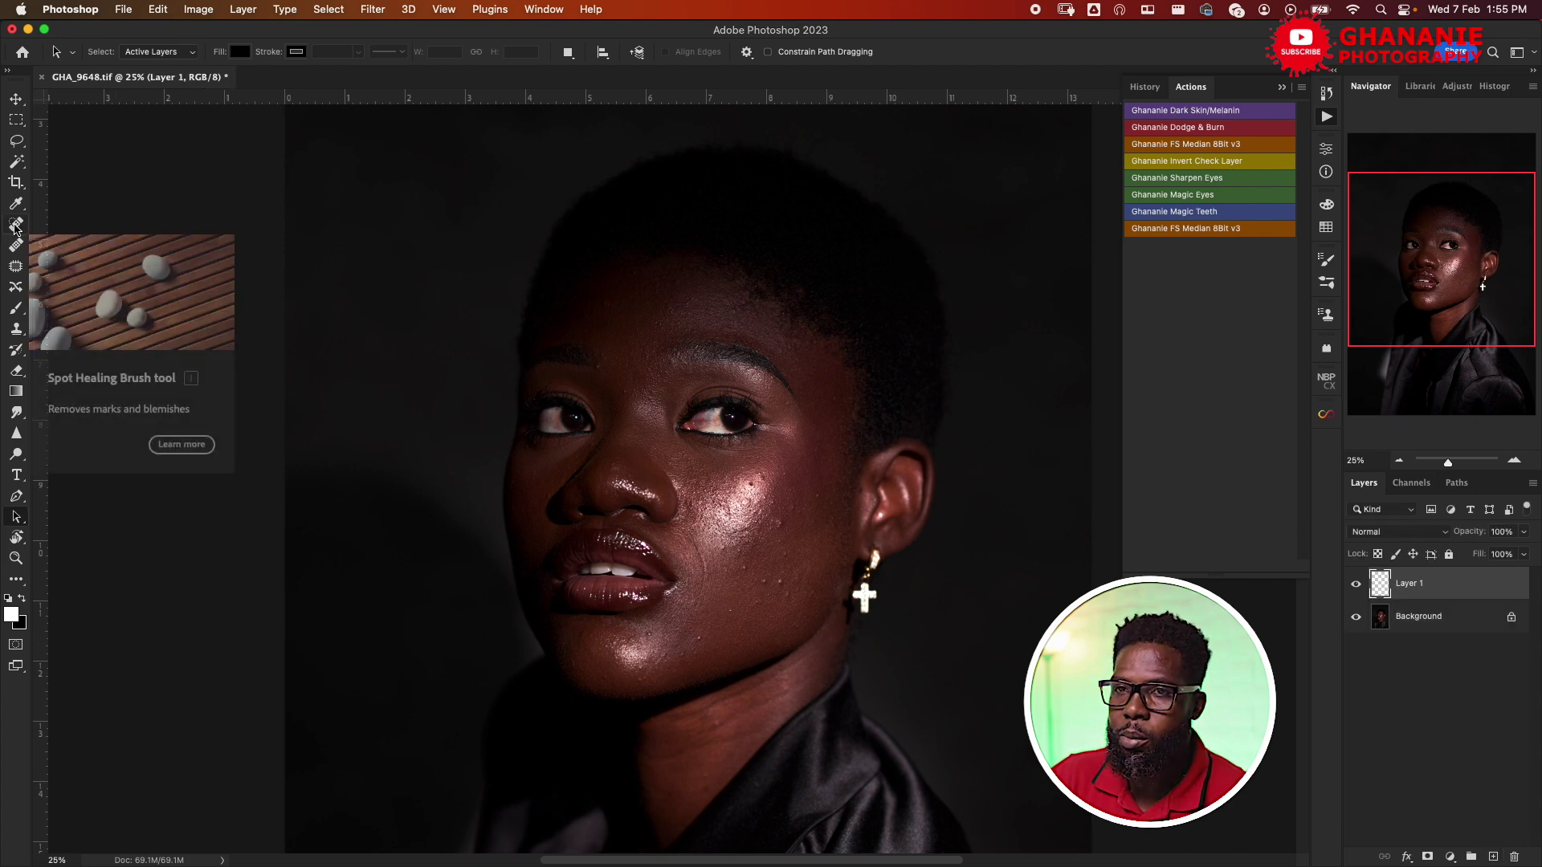
# Remove the blemishes on the cheek and chin with the Spot Healing Brush on the empty layer.
pyautogui.click(15, 226)
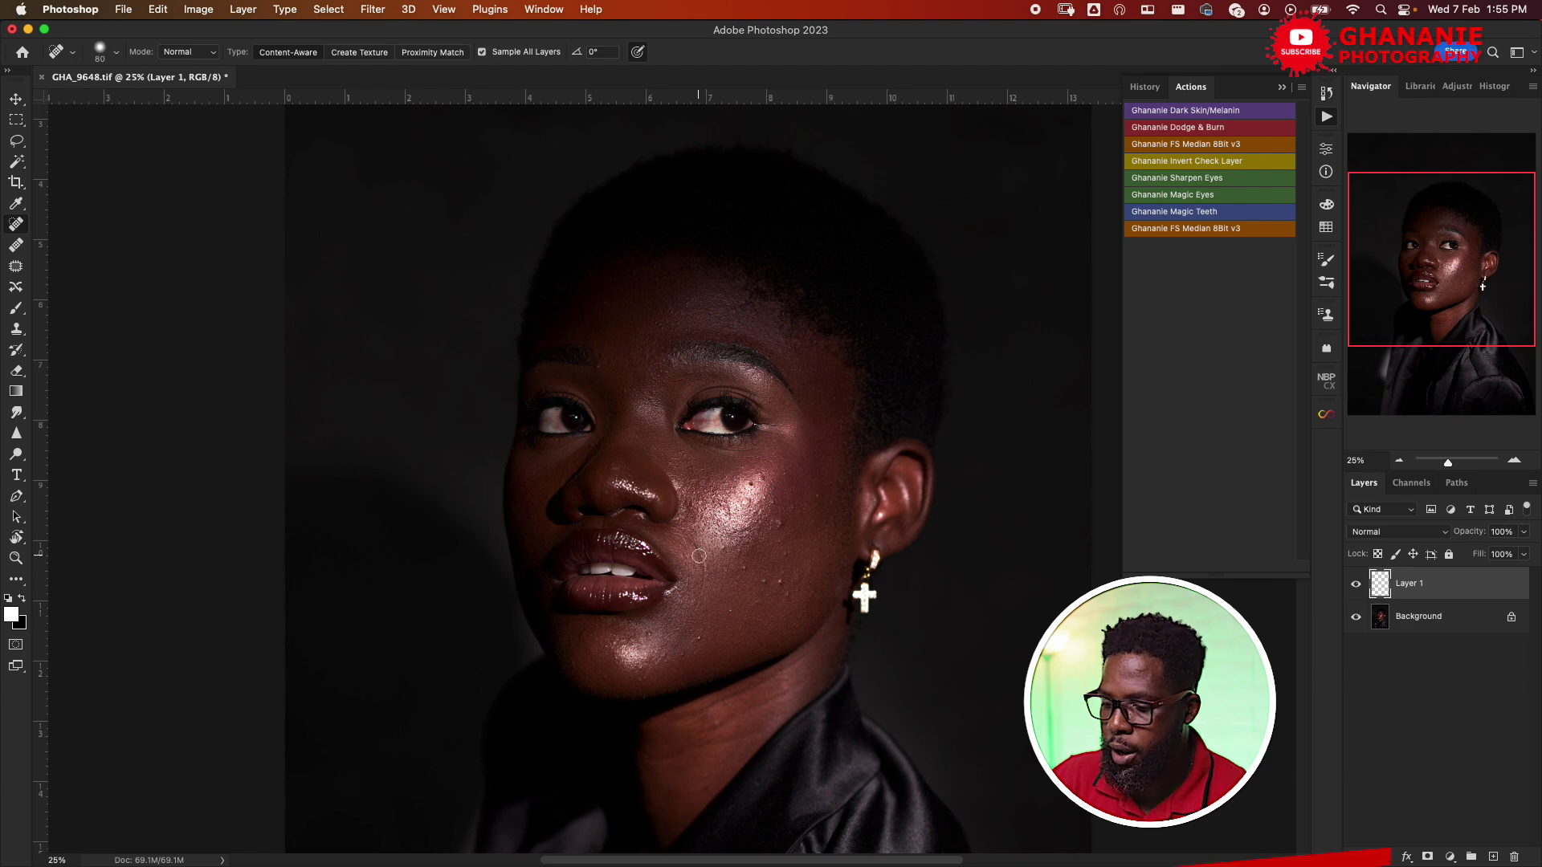
pyautogui.press('super+plus')
pyautogui.press('super+plus')
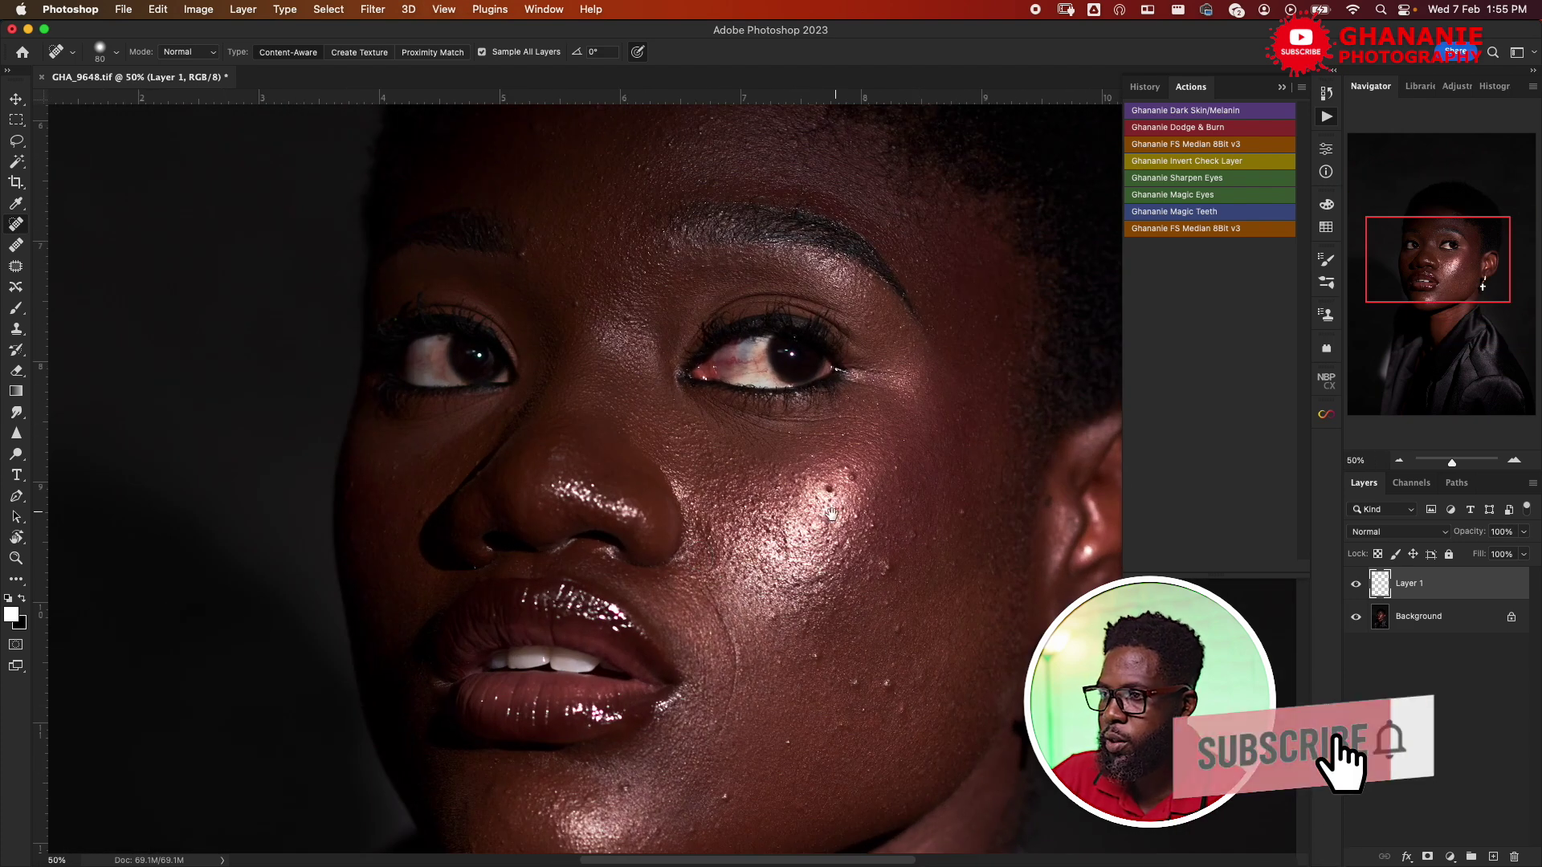
pyautogui.scroll(-4, 803, 541)
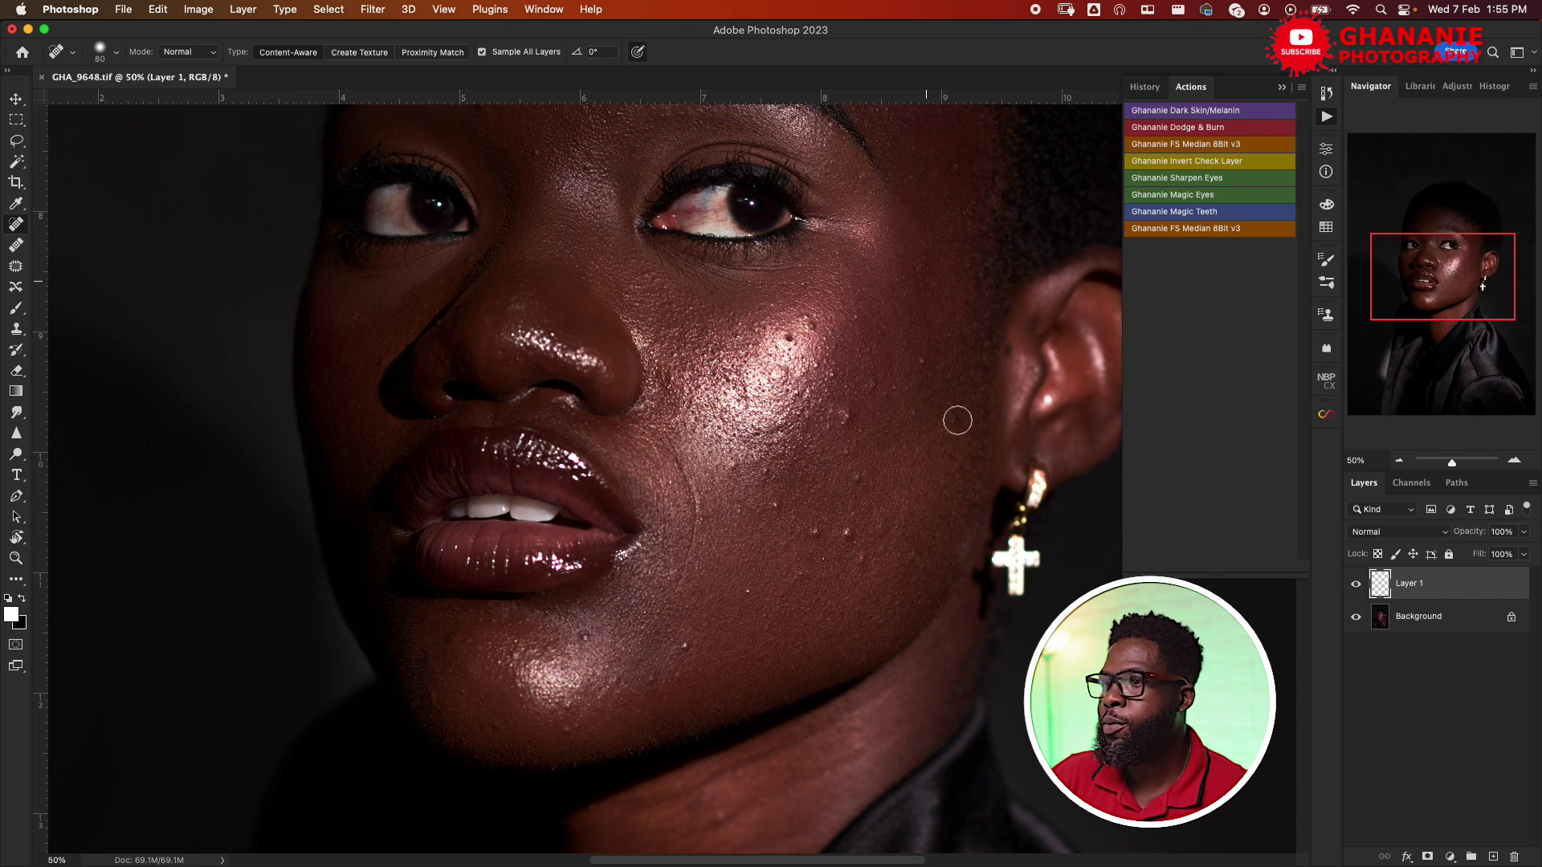
pyautogui.scroll(-2, 884, 547)
pyautogui.hscroll(4, 884, 546)
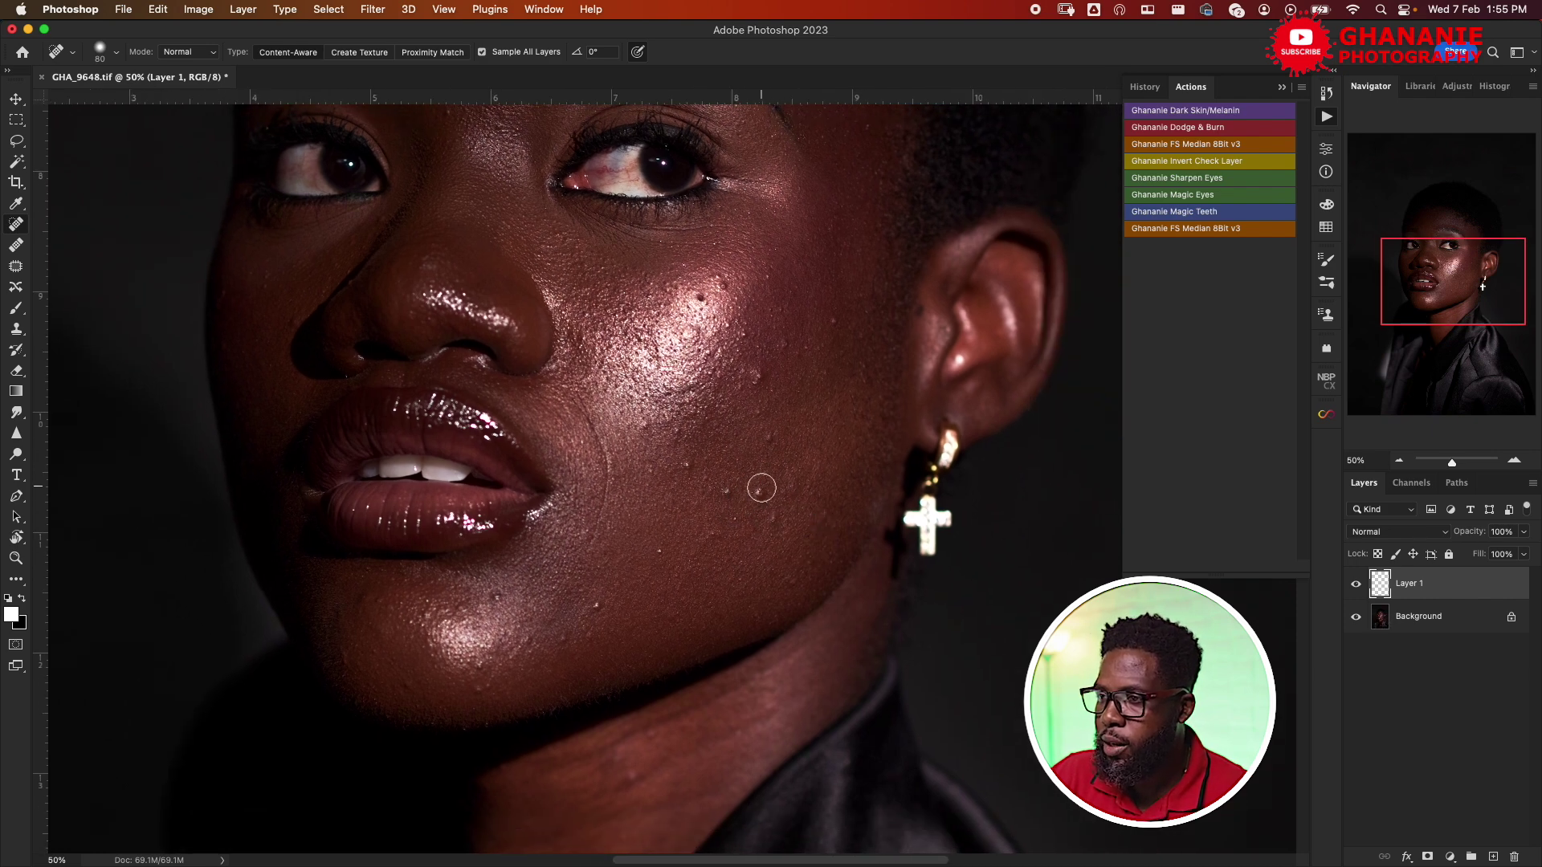
pyautogui.click(760, 488)
pyautogui.click(728, 490)
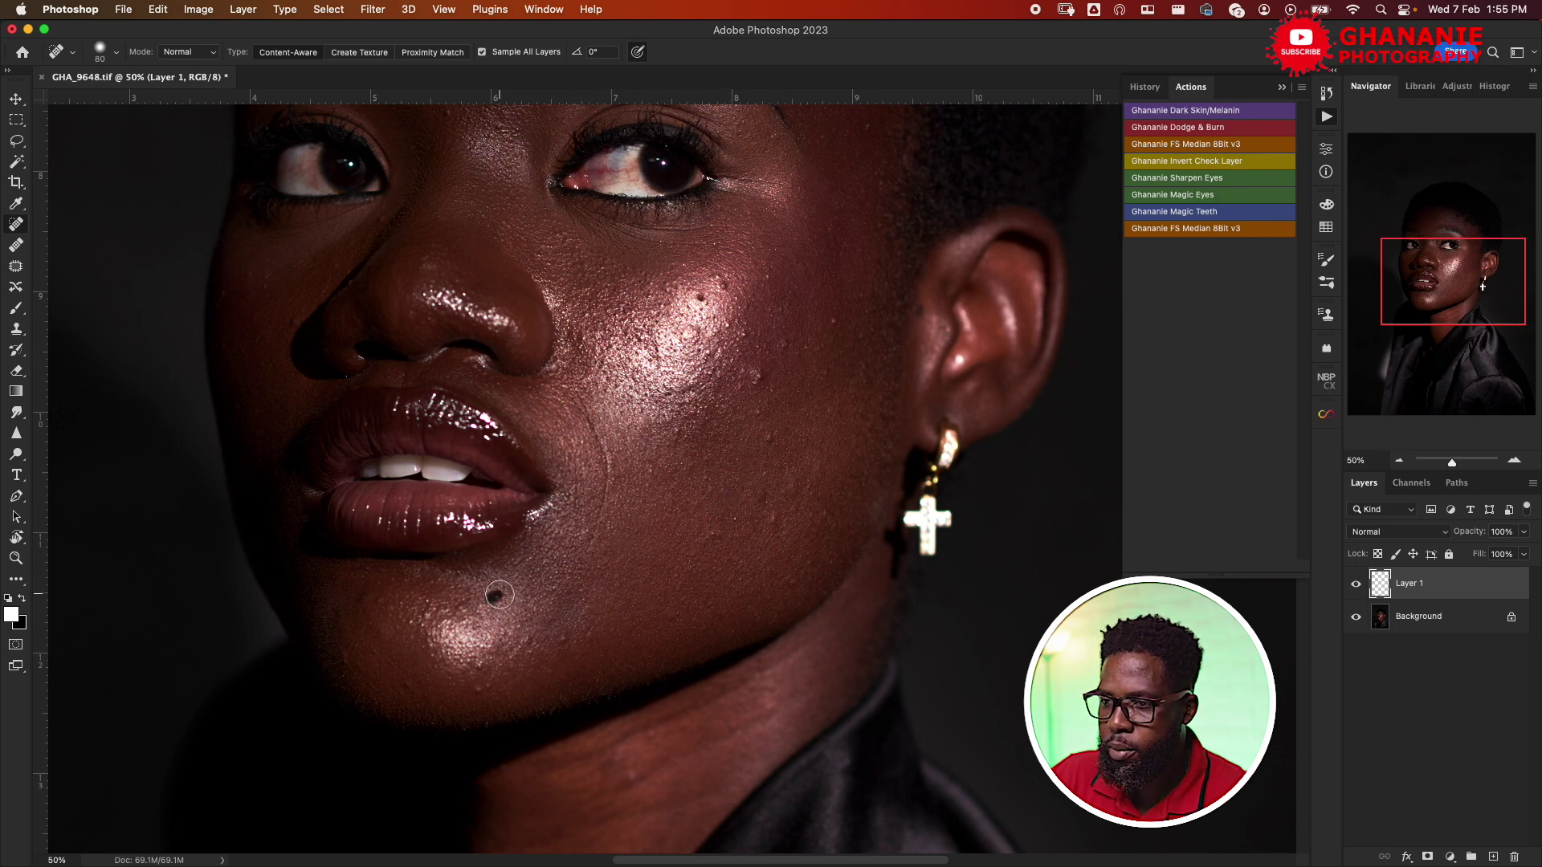
pyautogui.click(496, 594)
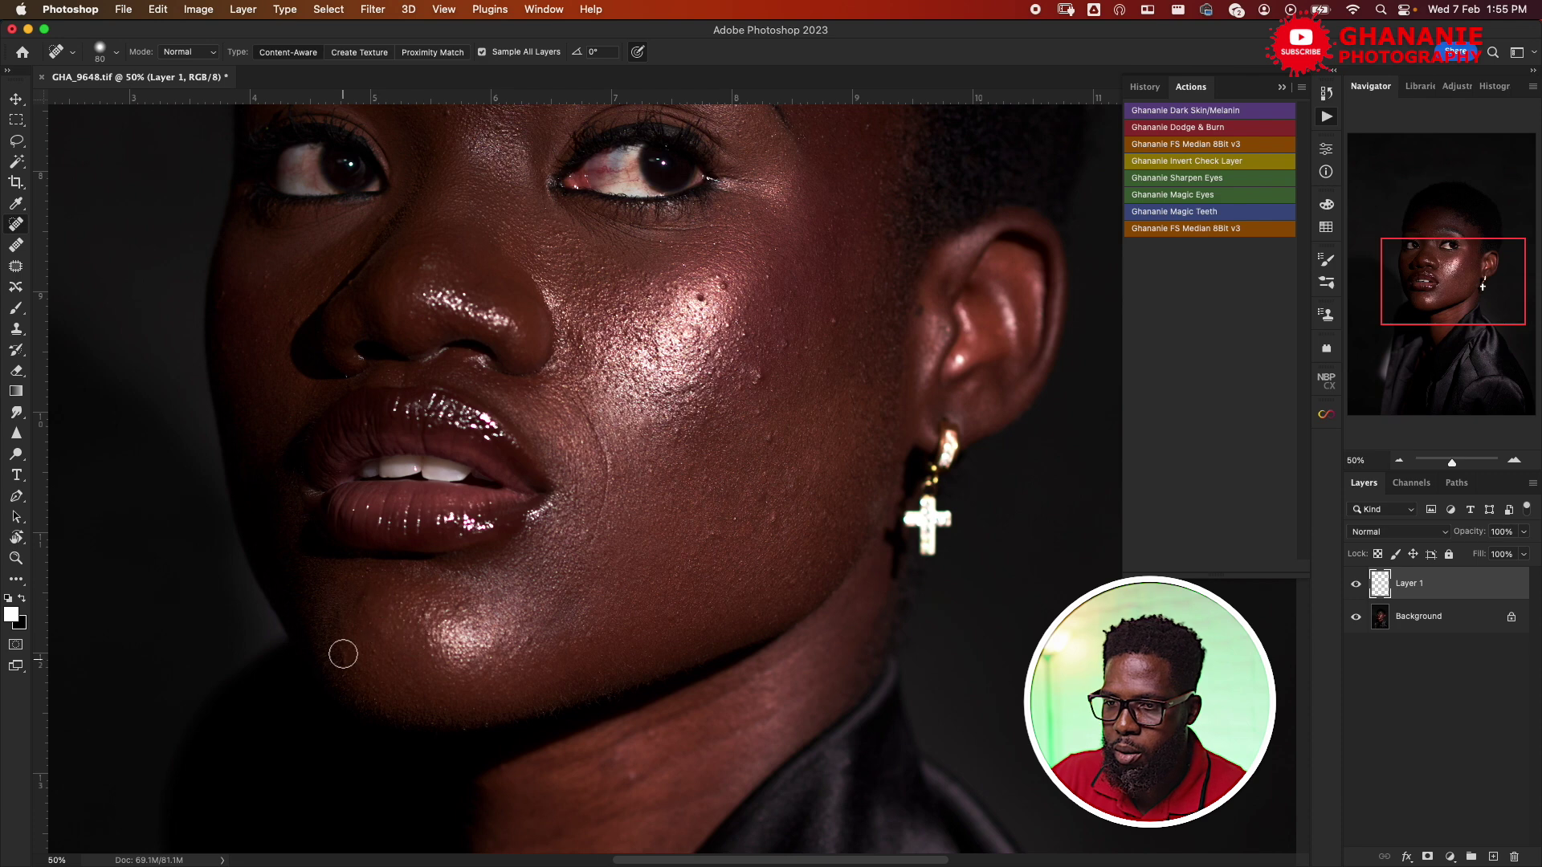
pyautogui.click(764, 439)
pyautogui.click(762, 376)
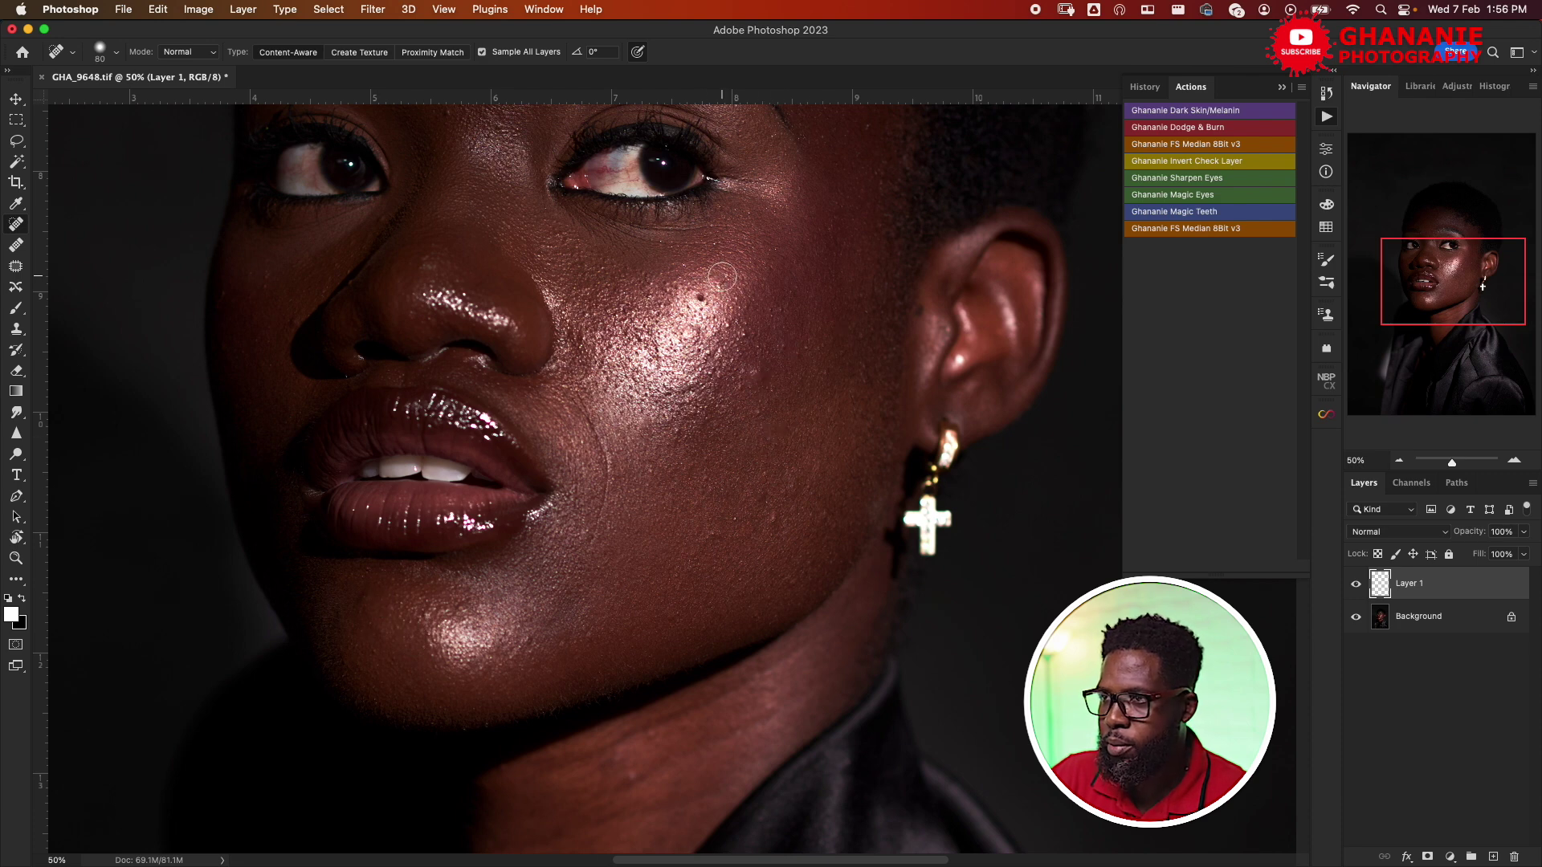
# Heal the remaining spots on the forehead and the rest of the face on the same layer.
pyautogui.scroll(5, 775, 509)
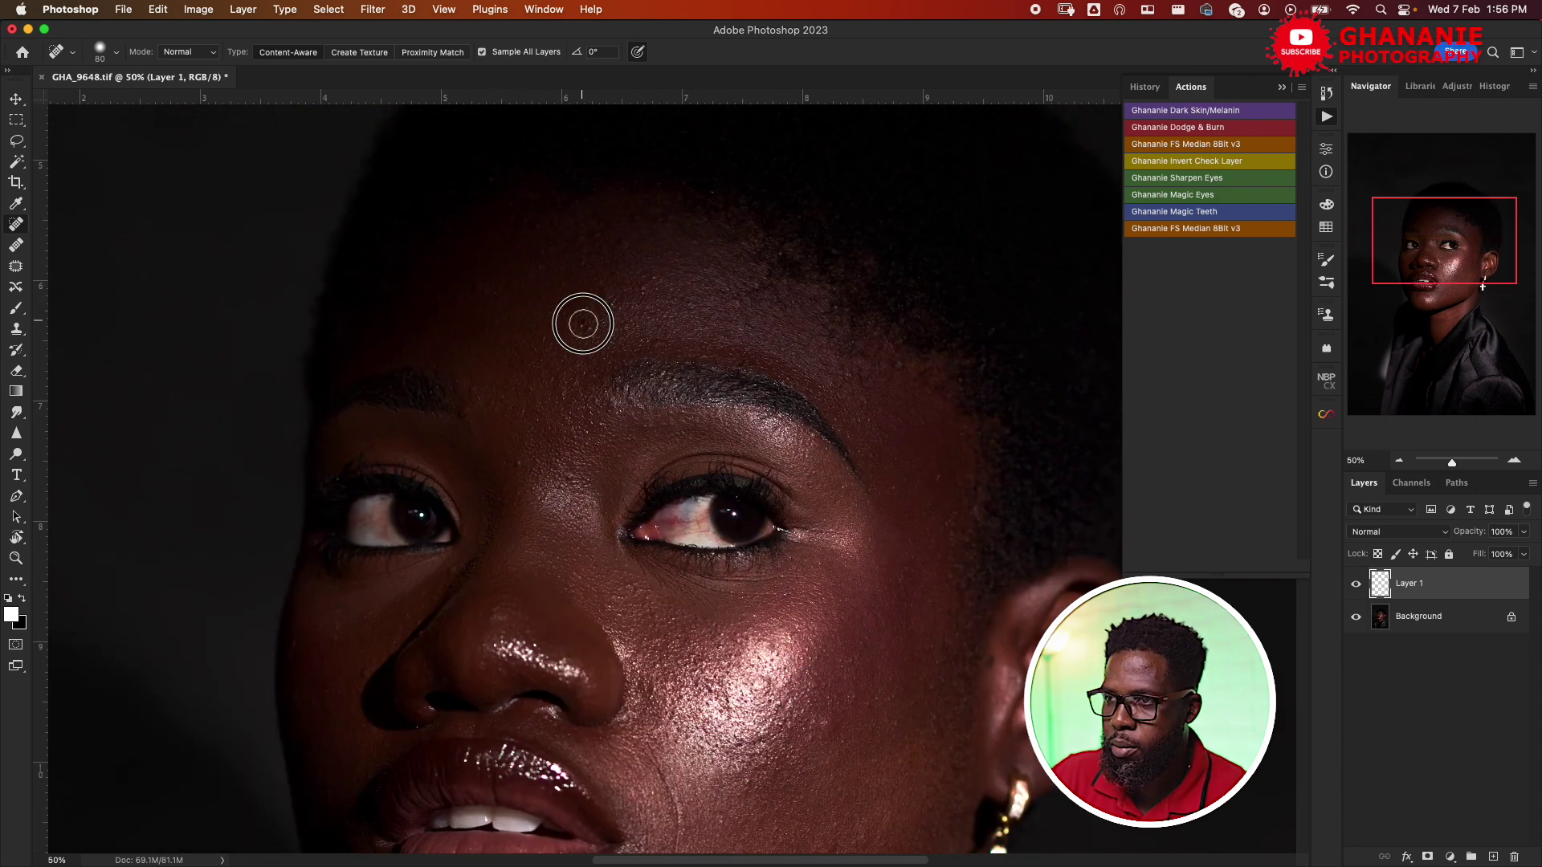
pyautogui.scroll(-5, 582, 258)
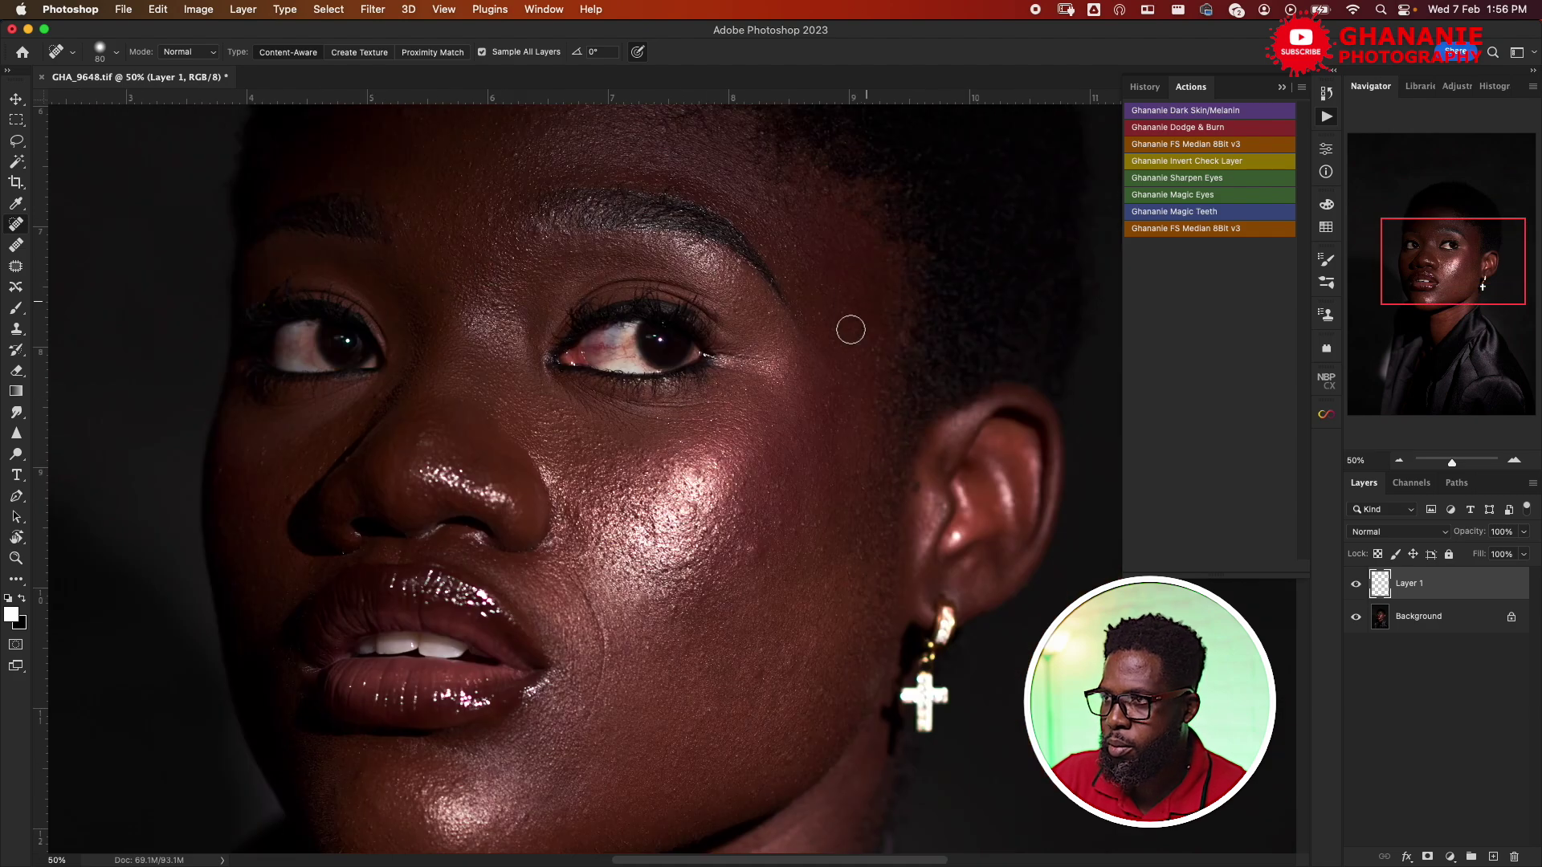
pyautogui.scroll(-10, 758, 451)
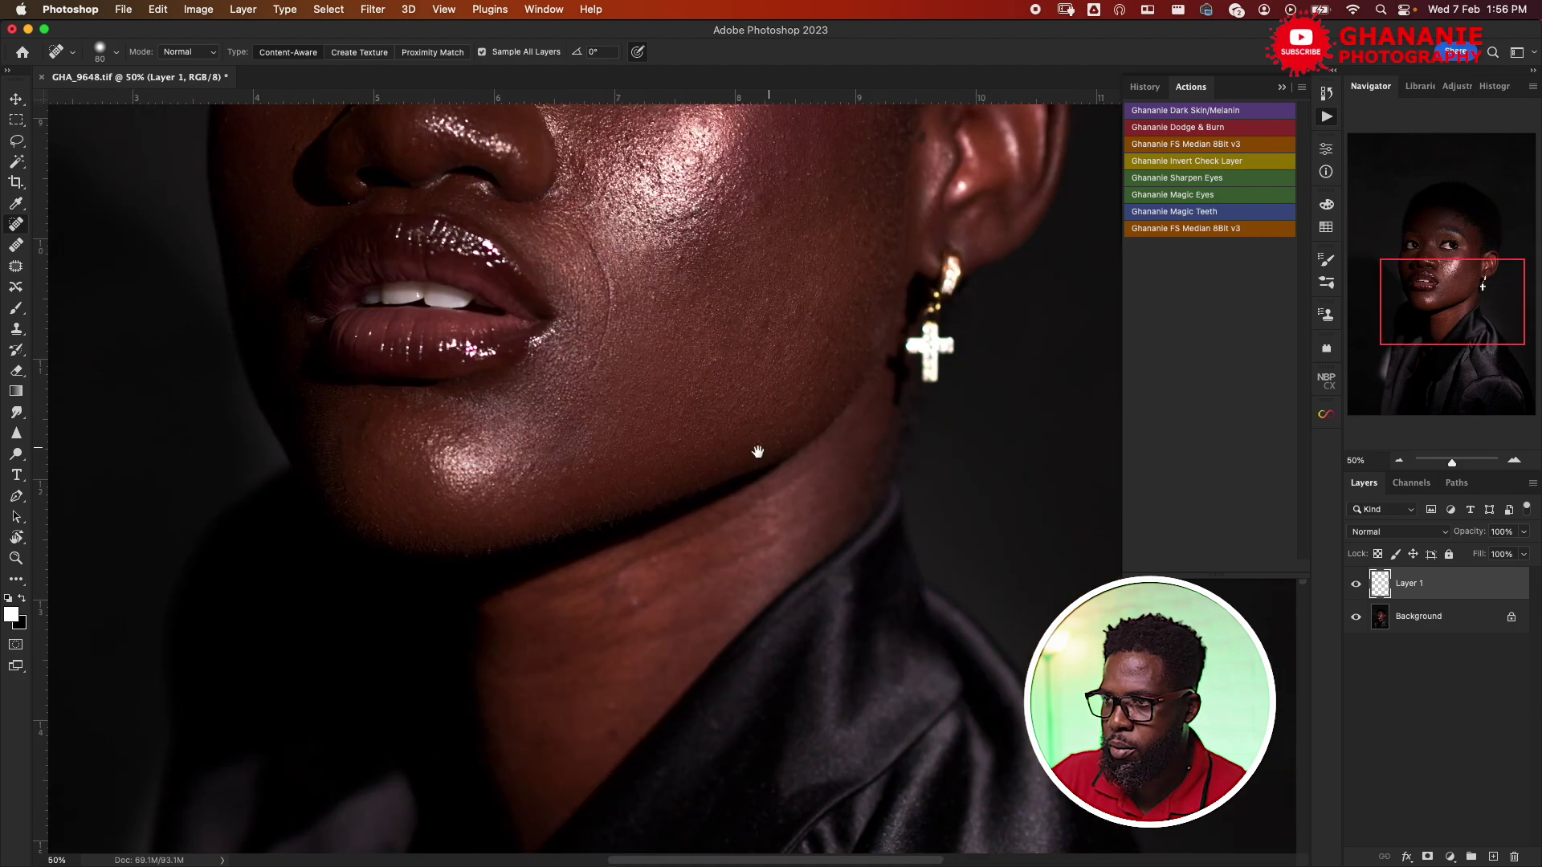
pyautogui.scroll(15, 671, 558)
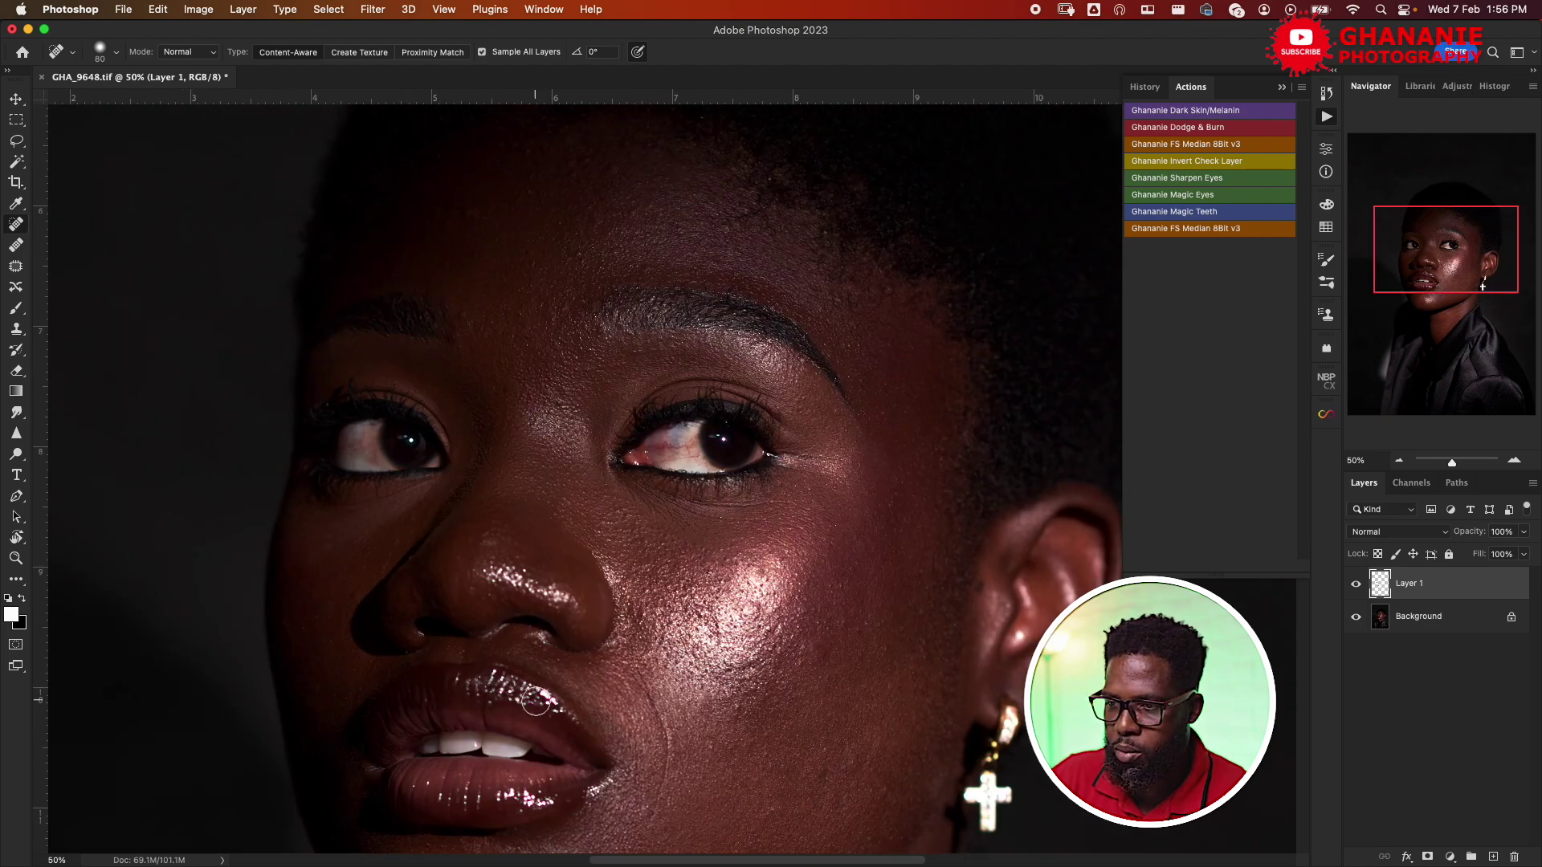
pyautogui.scroll(5, 481, 451)
pyautogui.click(483, 451)
pyautogui.scroll(-11, 805, 376)
pyautogui.click(806, 375)
pyautogui.scroll(-4, 677, 414)
# Run the Ghananie FS Median 8Bit v3 action with a Median radius of 8 pixels, checking the facial skin in the filter preview.
pyautogui.press('super+minus')
pyautogui.press('super+minus')
pyautogui.press('super+minus')
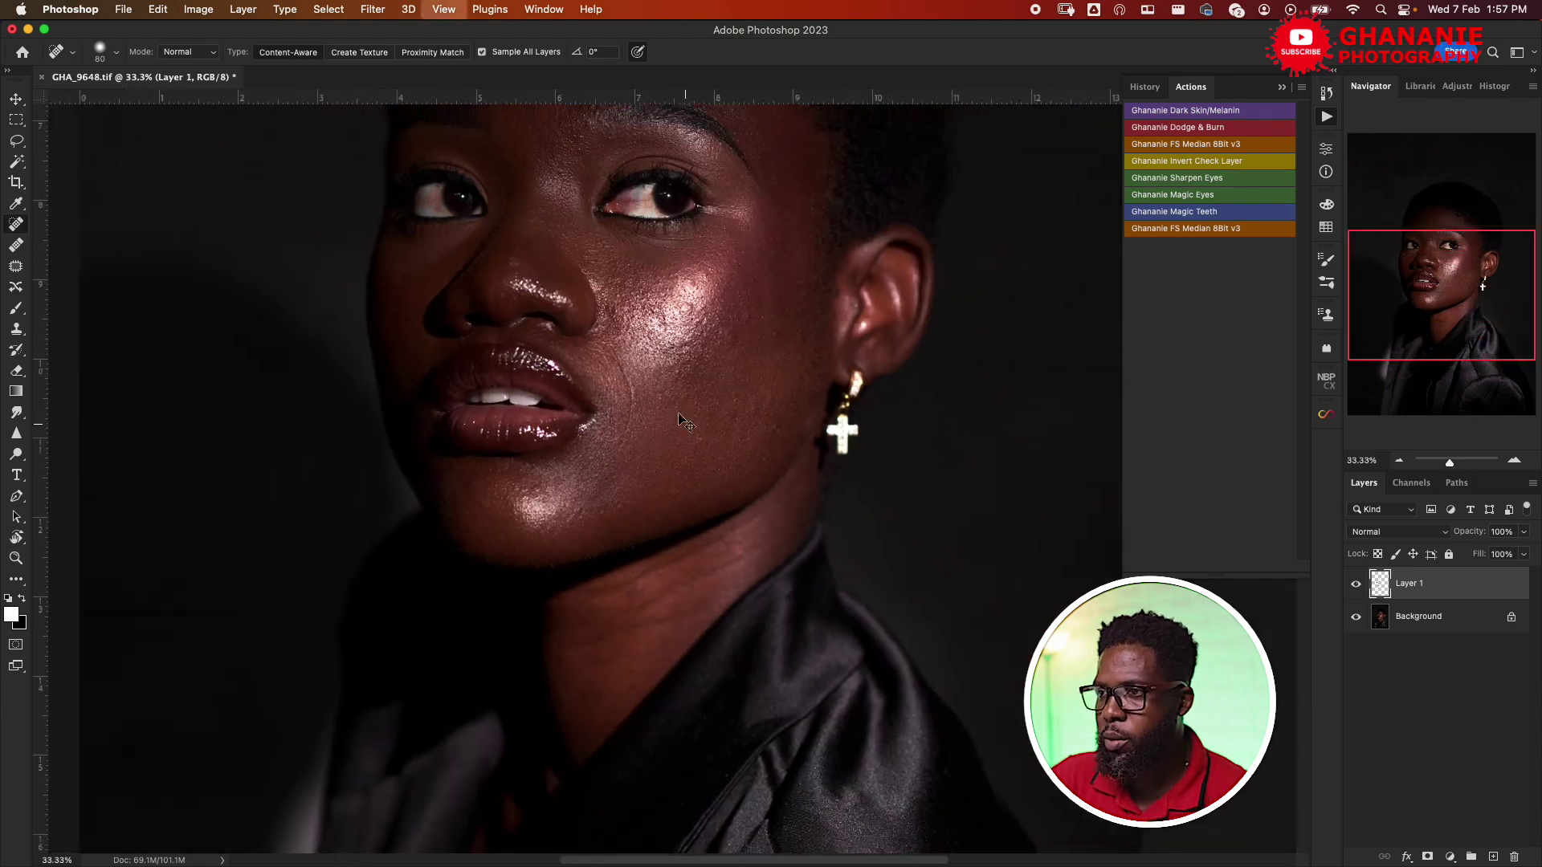
pyautogui.scroll(-1, 678, 414)
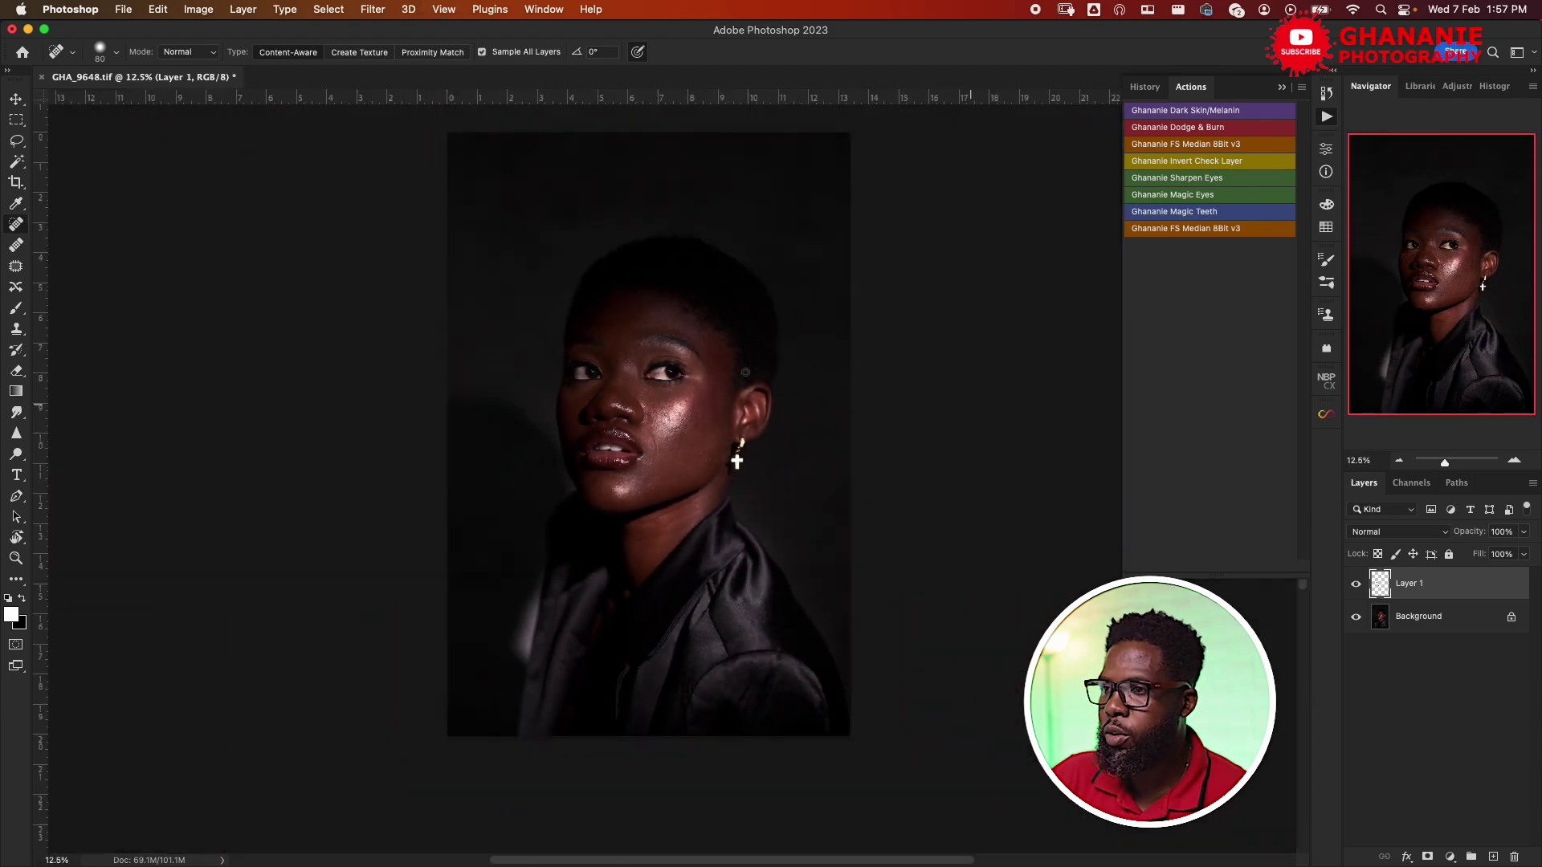
pyautogui.scroll(2, 480, 594)
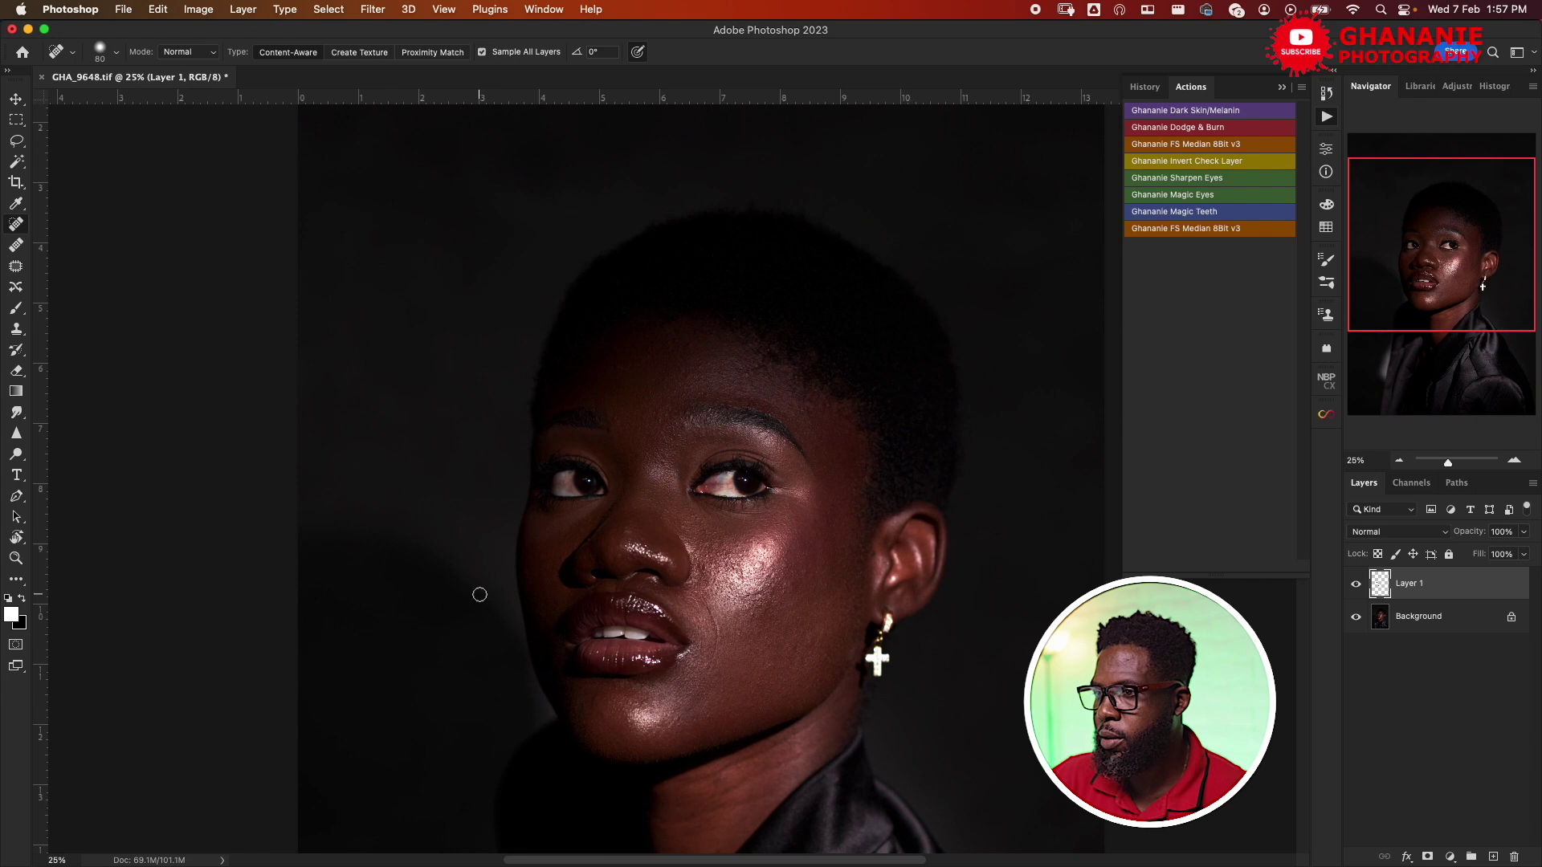
pyautogui.moveTo(655, 482); pyautogui.dragTo(635, 412)
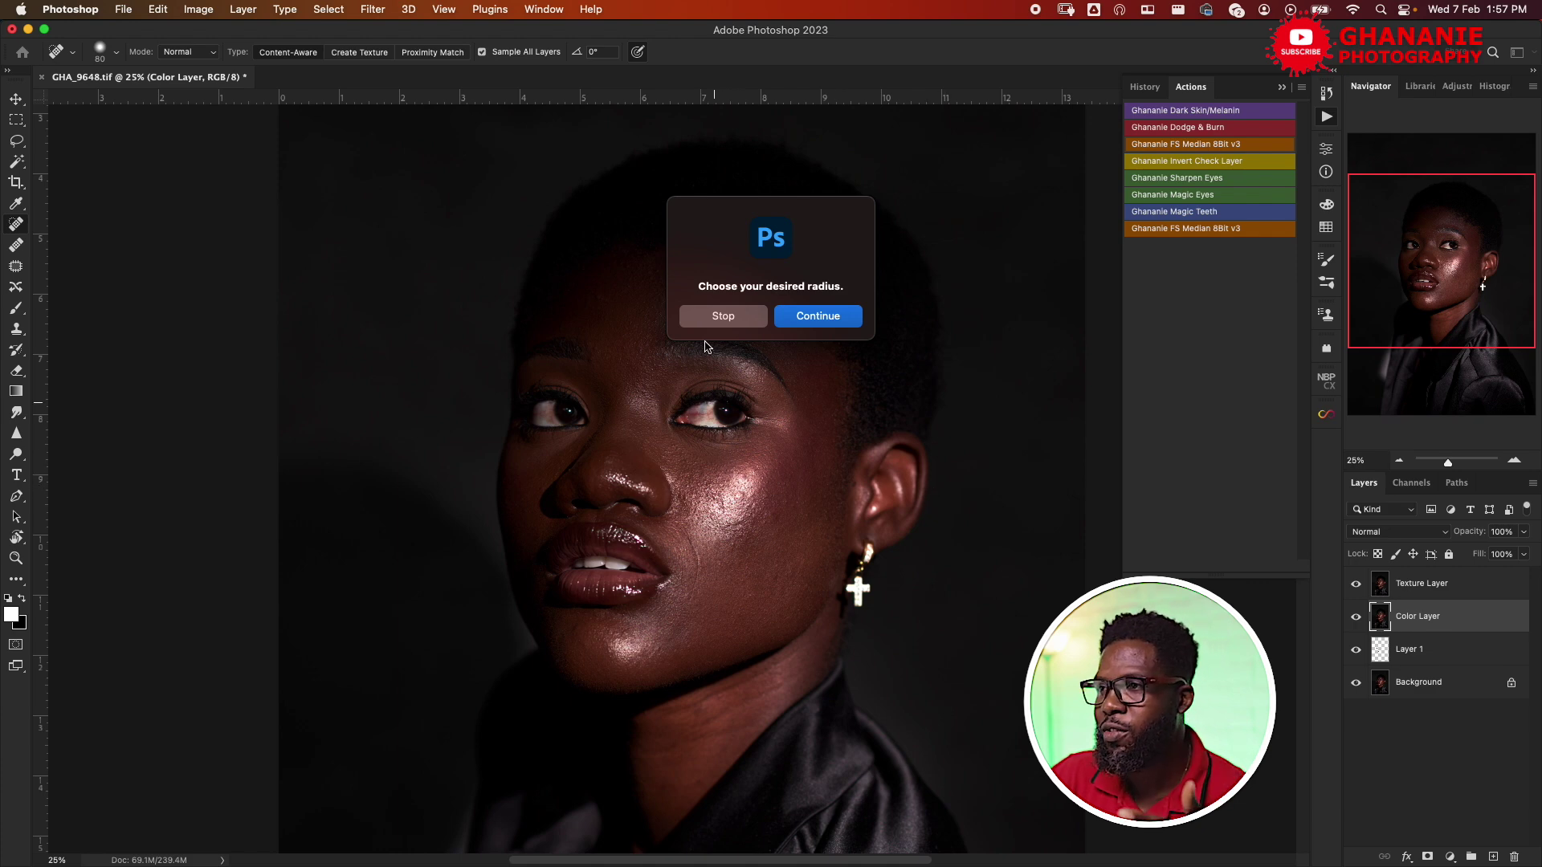
pyautogui.click(818, 316)
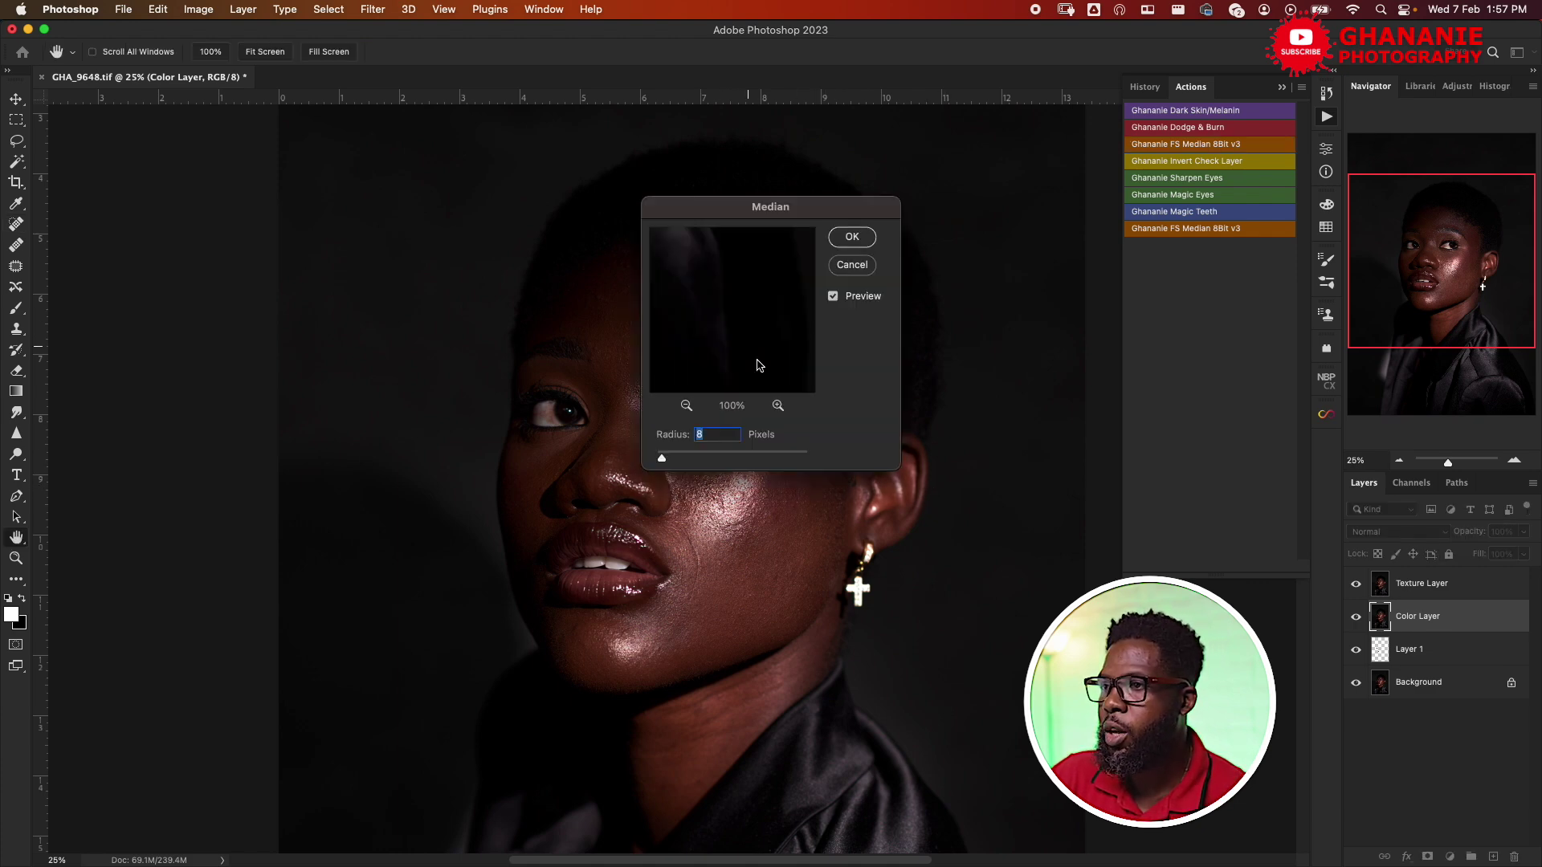
pyautogui.moveTo(773, 380); pyautogui.dragTo(817, 407)
pyautogui.click(606, 389)
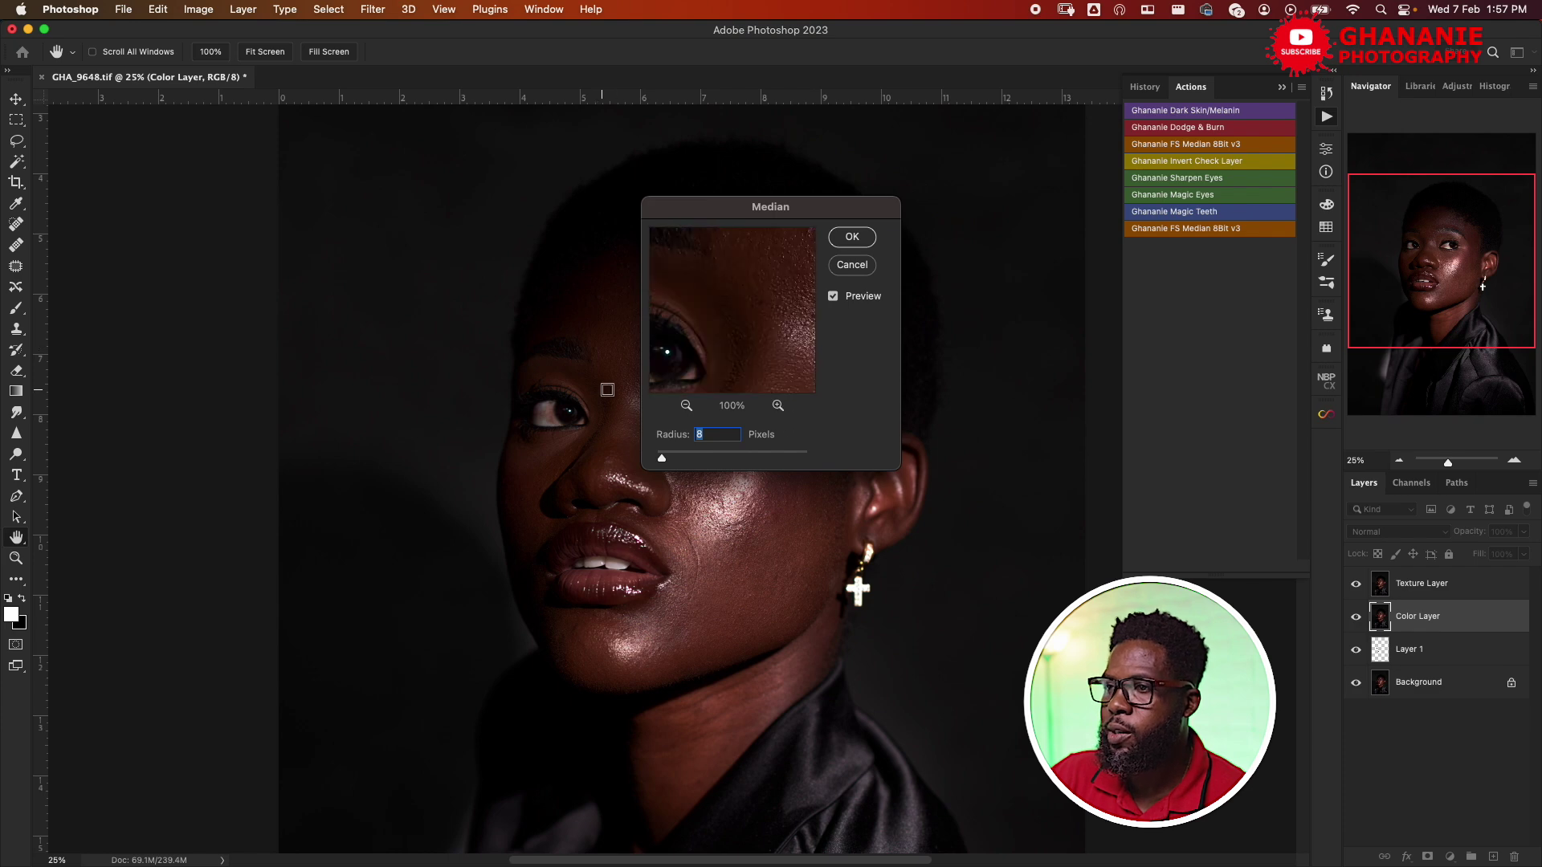
pyautogui.moveTo(726, 290); pyautogui.dragTo(794, 298)
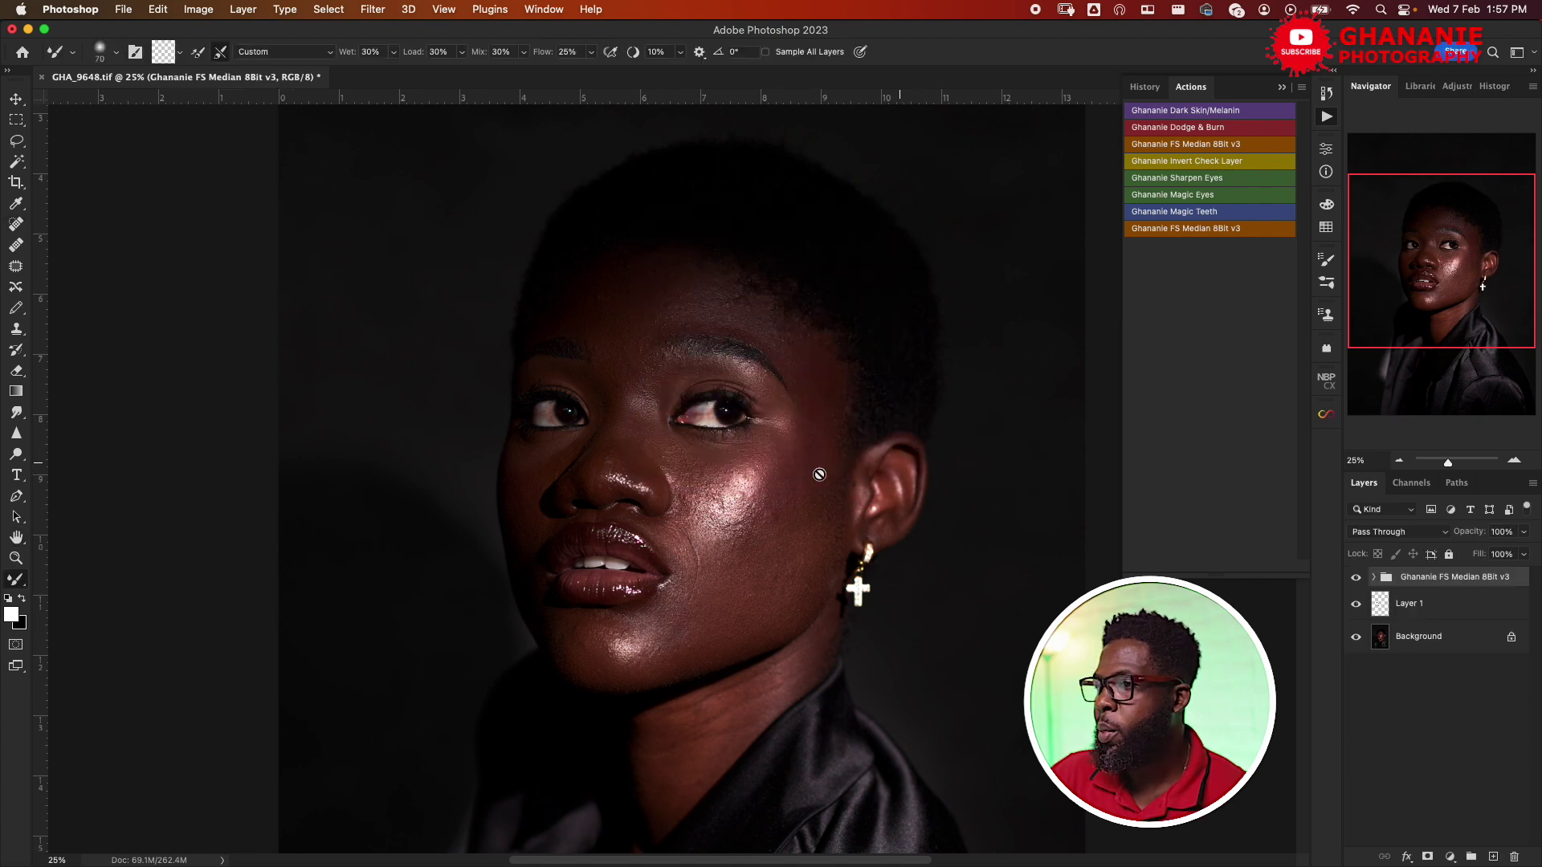
# Expand the Ghananie FS Median 8Bit v3 group and select its Color Layer.
pyautogui.moveTo(771, 519); pyautogui.dragTo(780, 465)
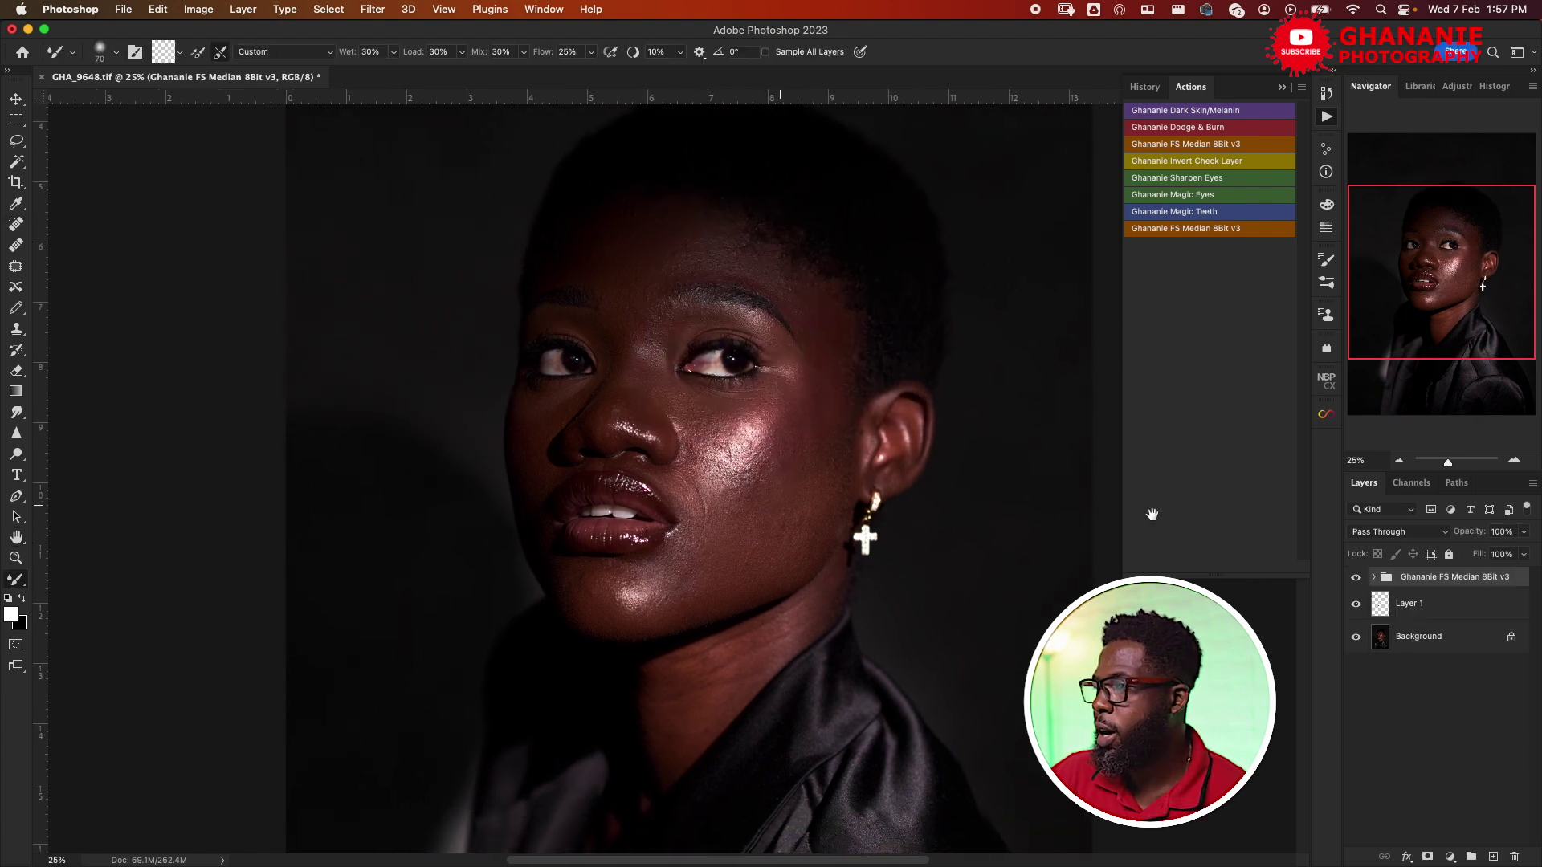
pyautogui.click(1374, 578)
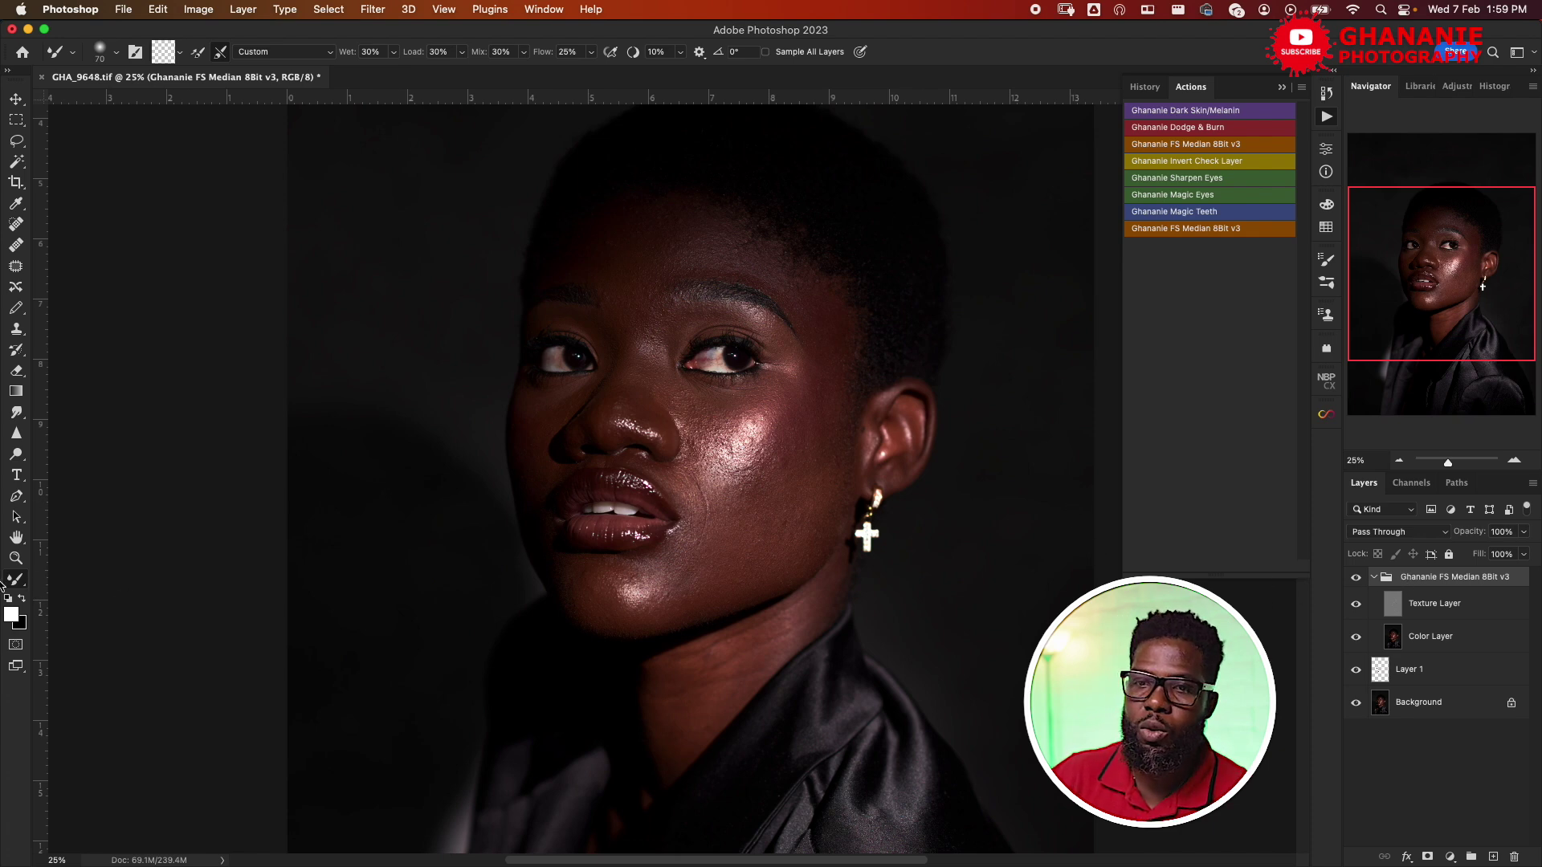
pyautogui.click(1395, 640)
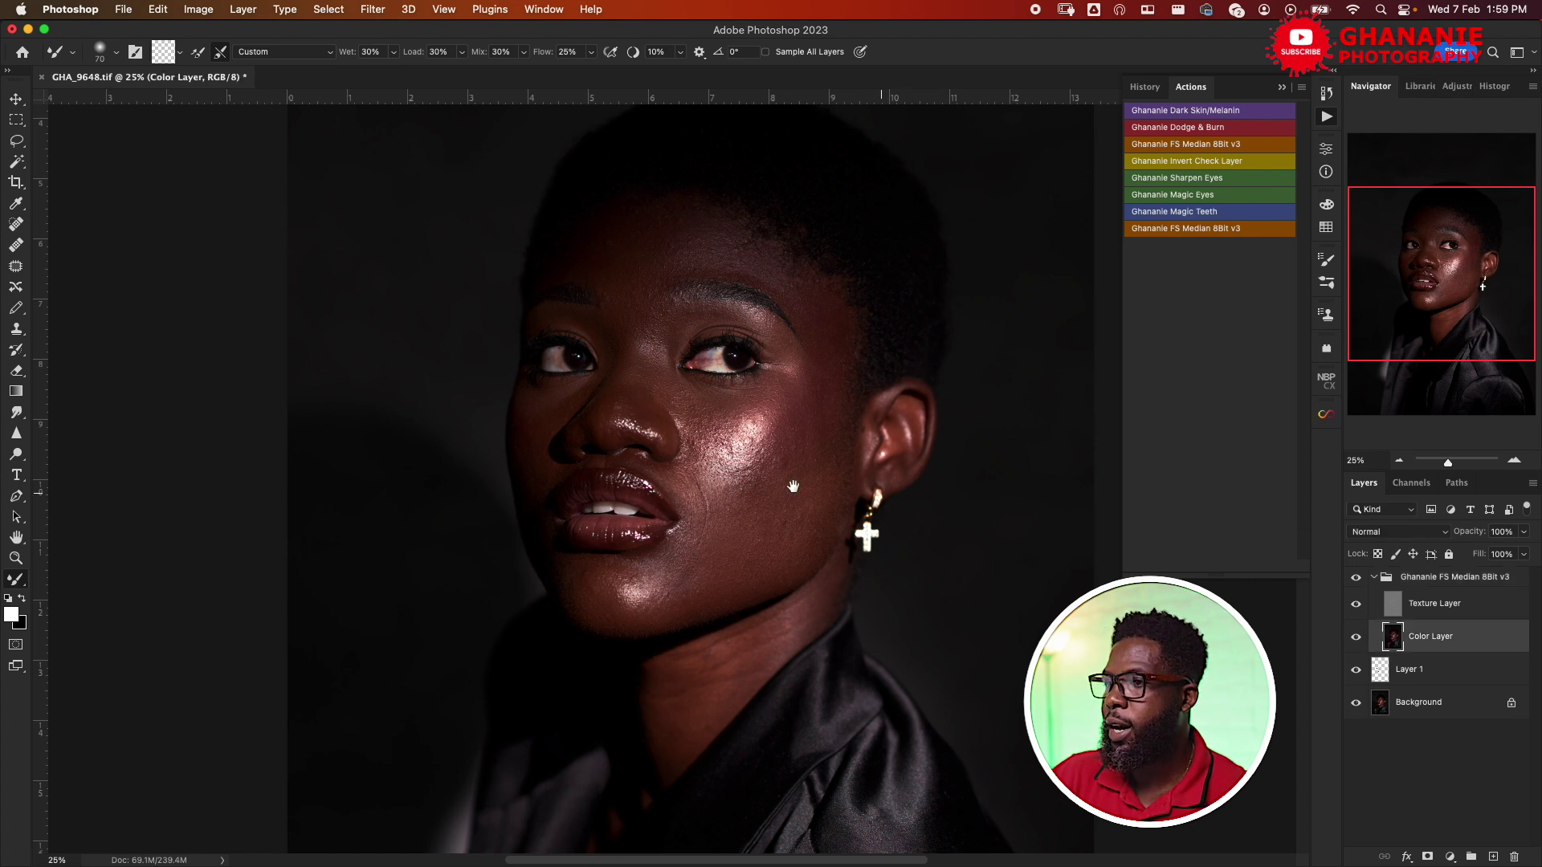
pyautogui.scroll(5, 793, 486)
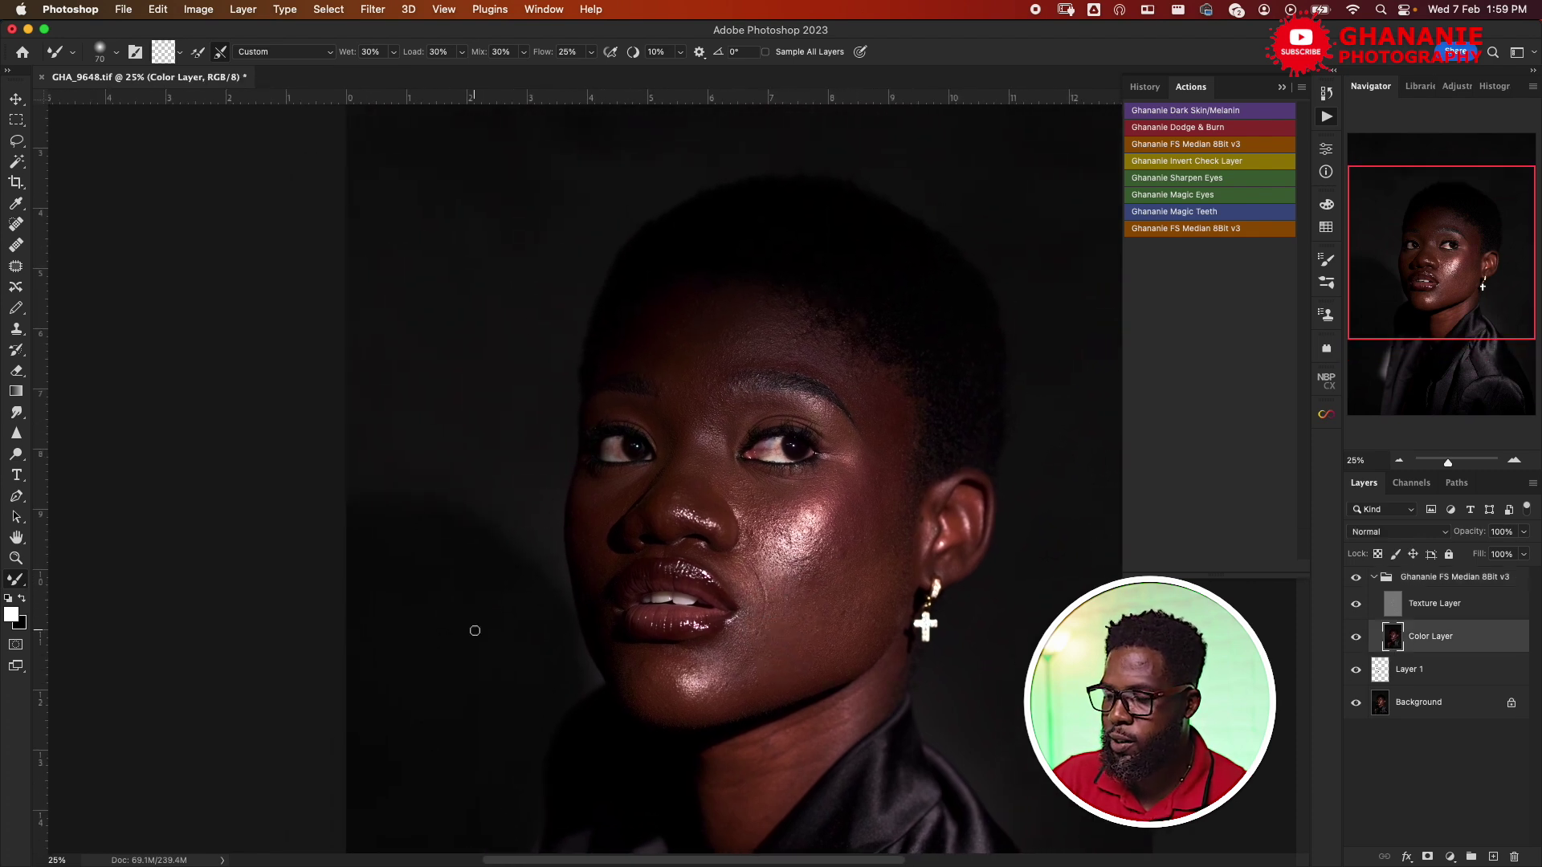
pyautogui.press('super+minus')
pyautogui.press('super+minus')
pyautogui.press('super+plus')
pyautogui.press('super+plus')
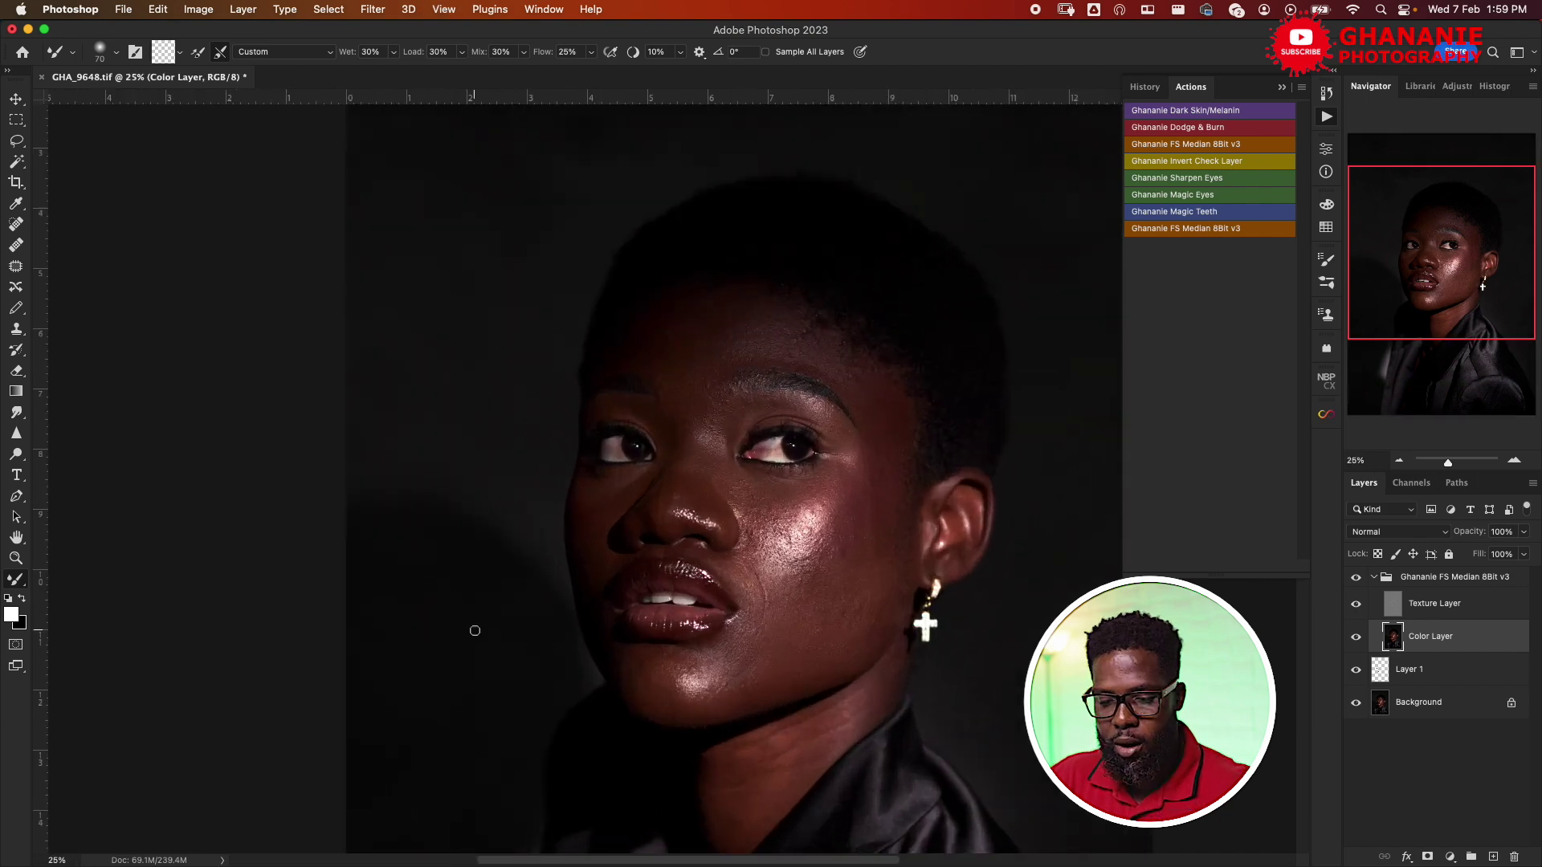
pyautogui.press('super+minus')
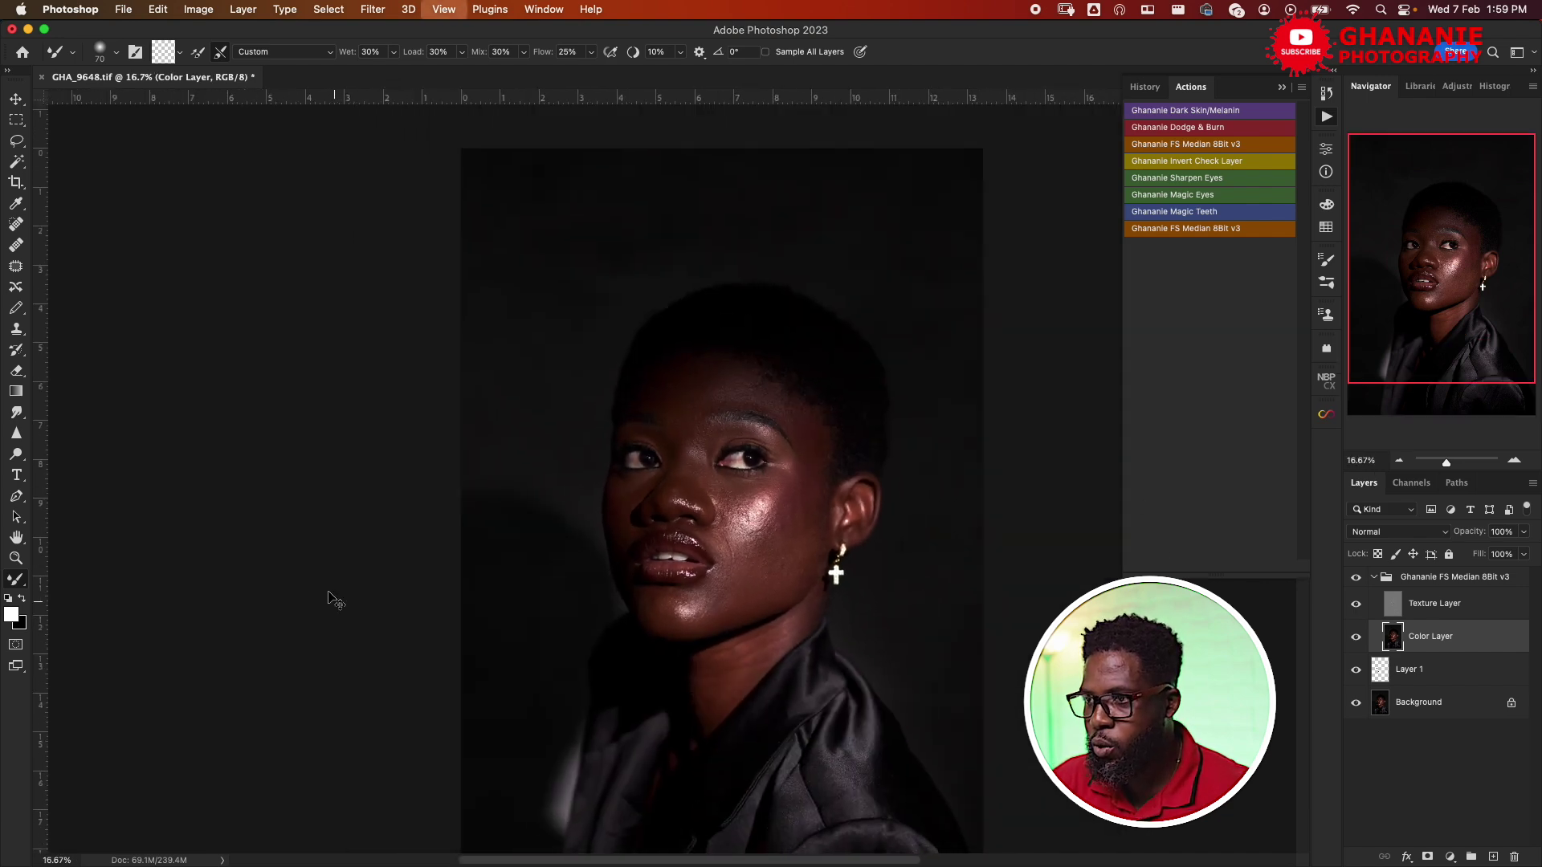
# Blend the skin tones around the nose on the Color Layer with the Mixer Brush at a size of 150.
pyautogui.moveTo(745, 538); pyautogui.dragTo(842, 537)
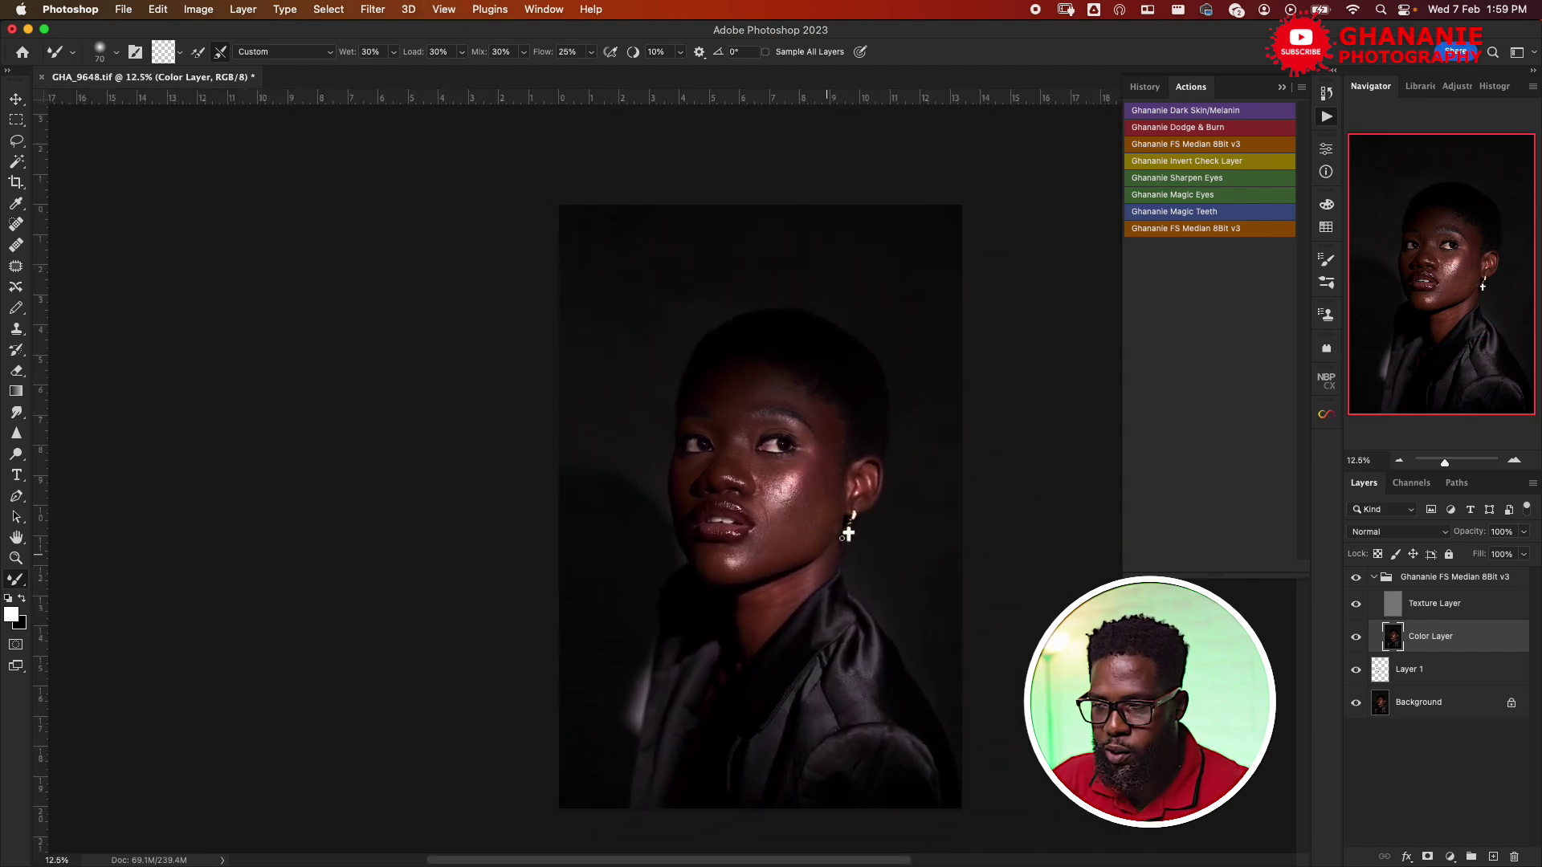
pyautogui.scroll(3, 783, 544)
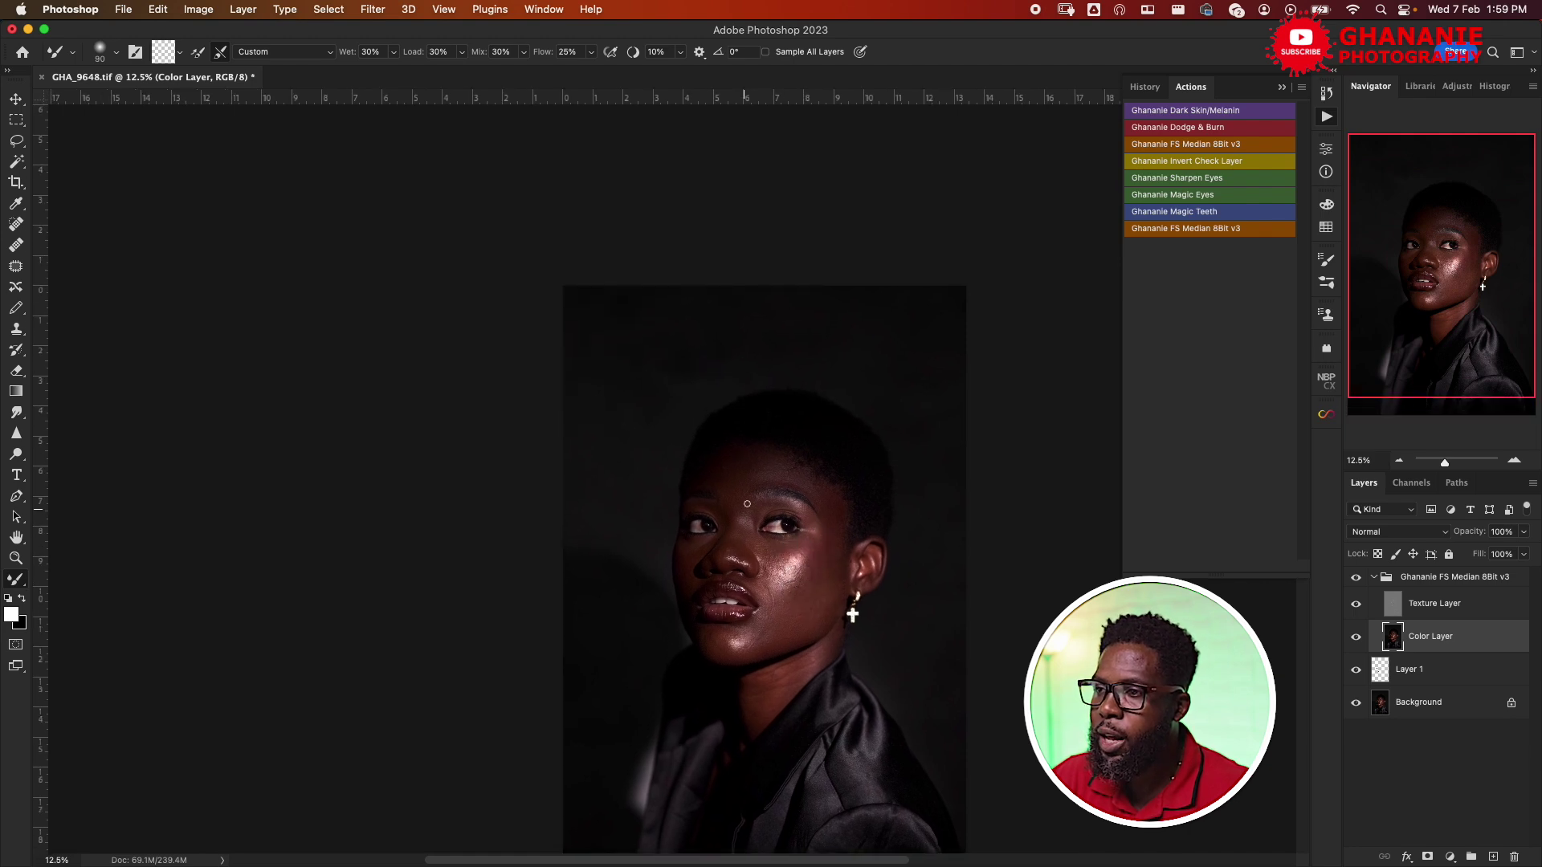
pyautogui.press(']')
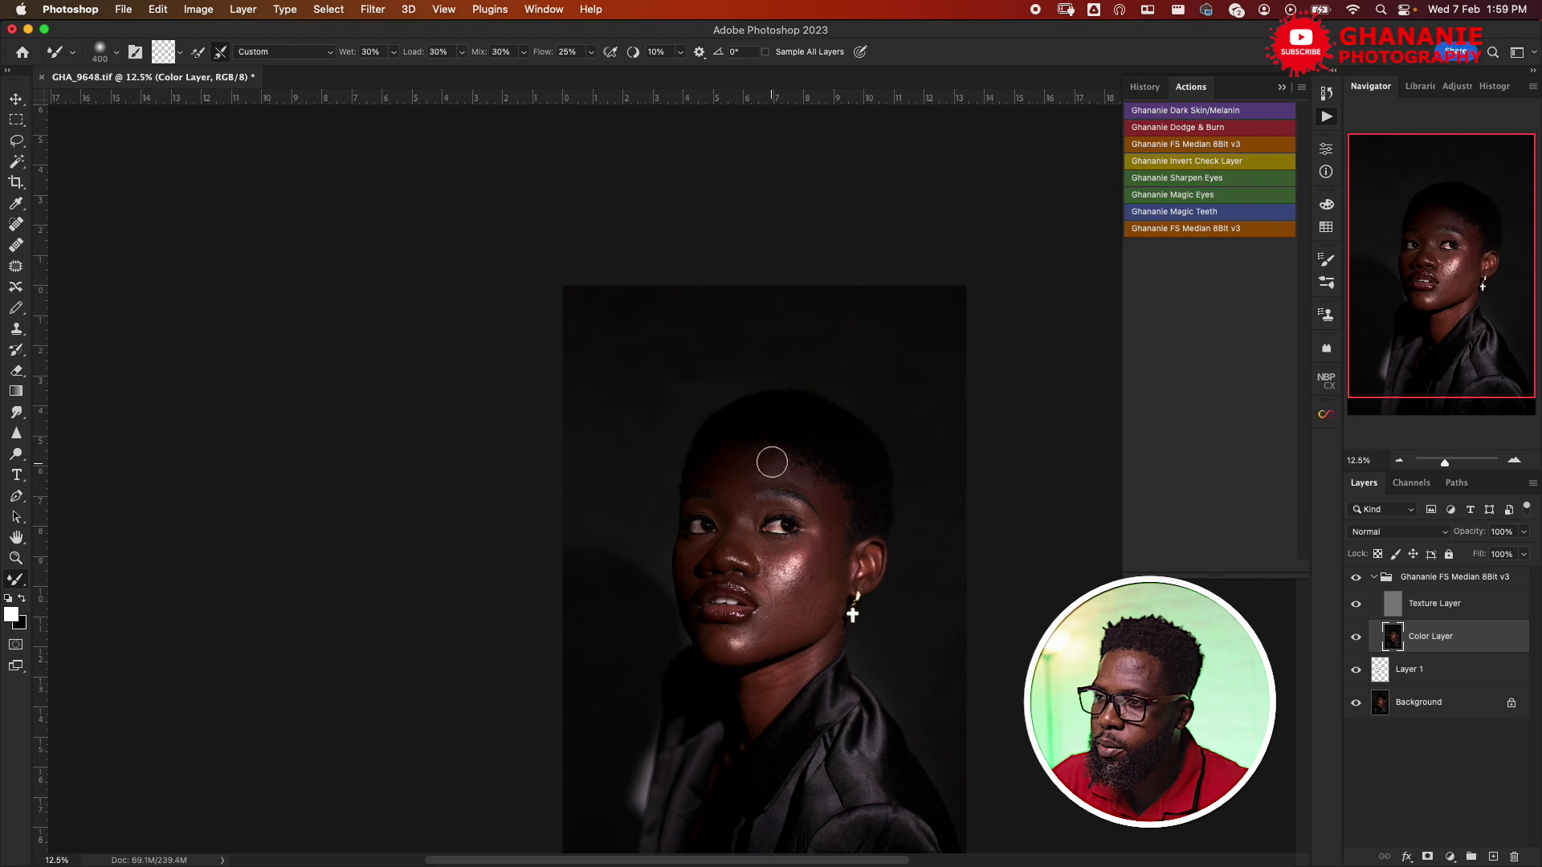
pyautogui.press('[')
pyautogui.press('[')
pyautogui.press('[')
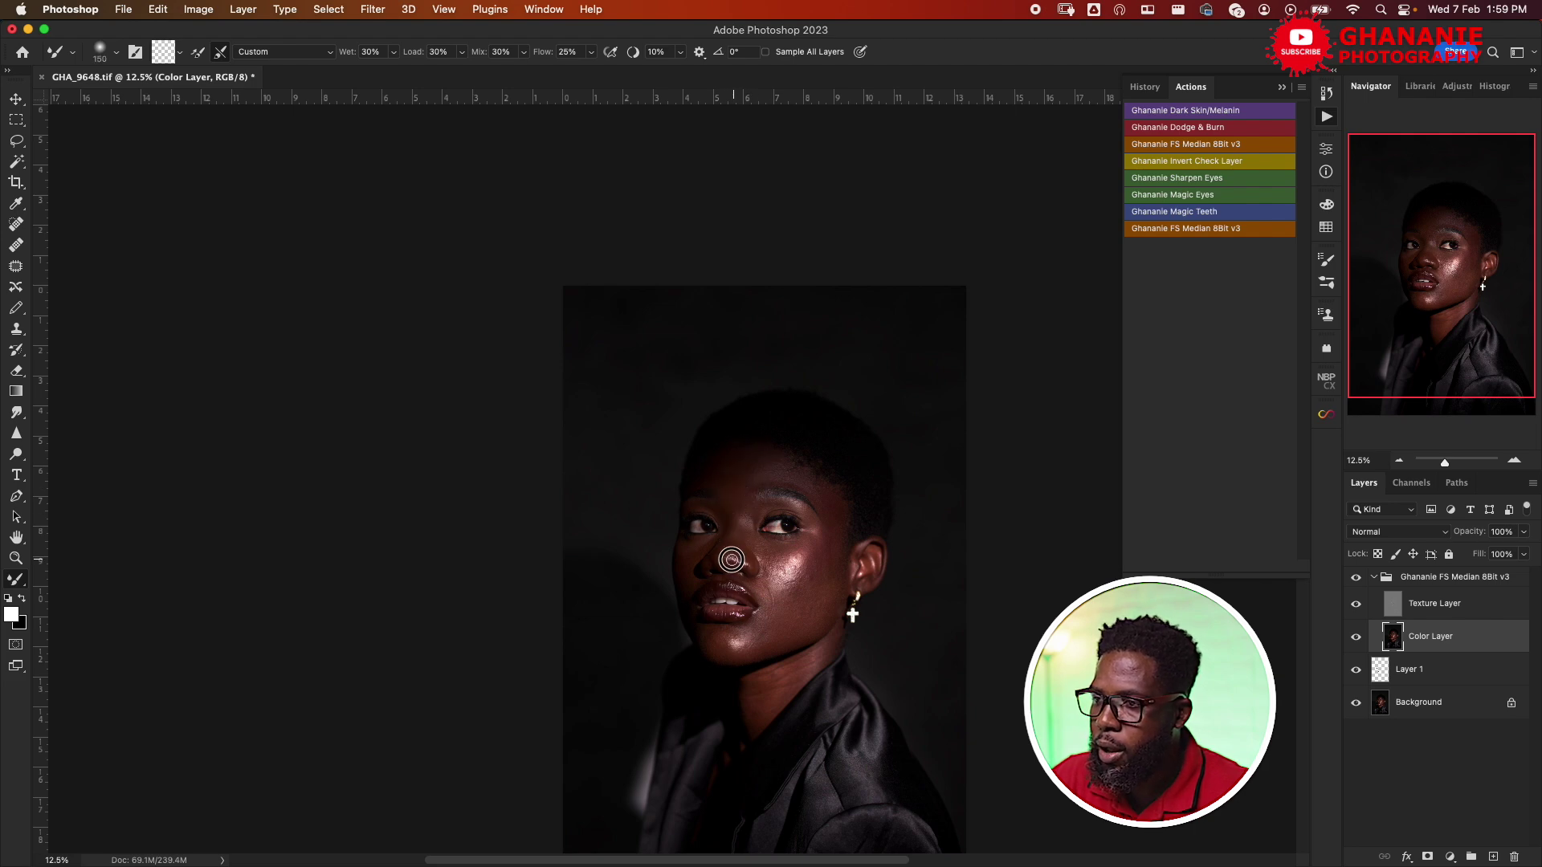
pyautogui.moveTo(738, 557); pyautogui.dragTo(767, 565)
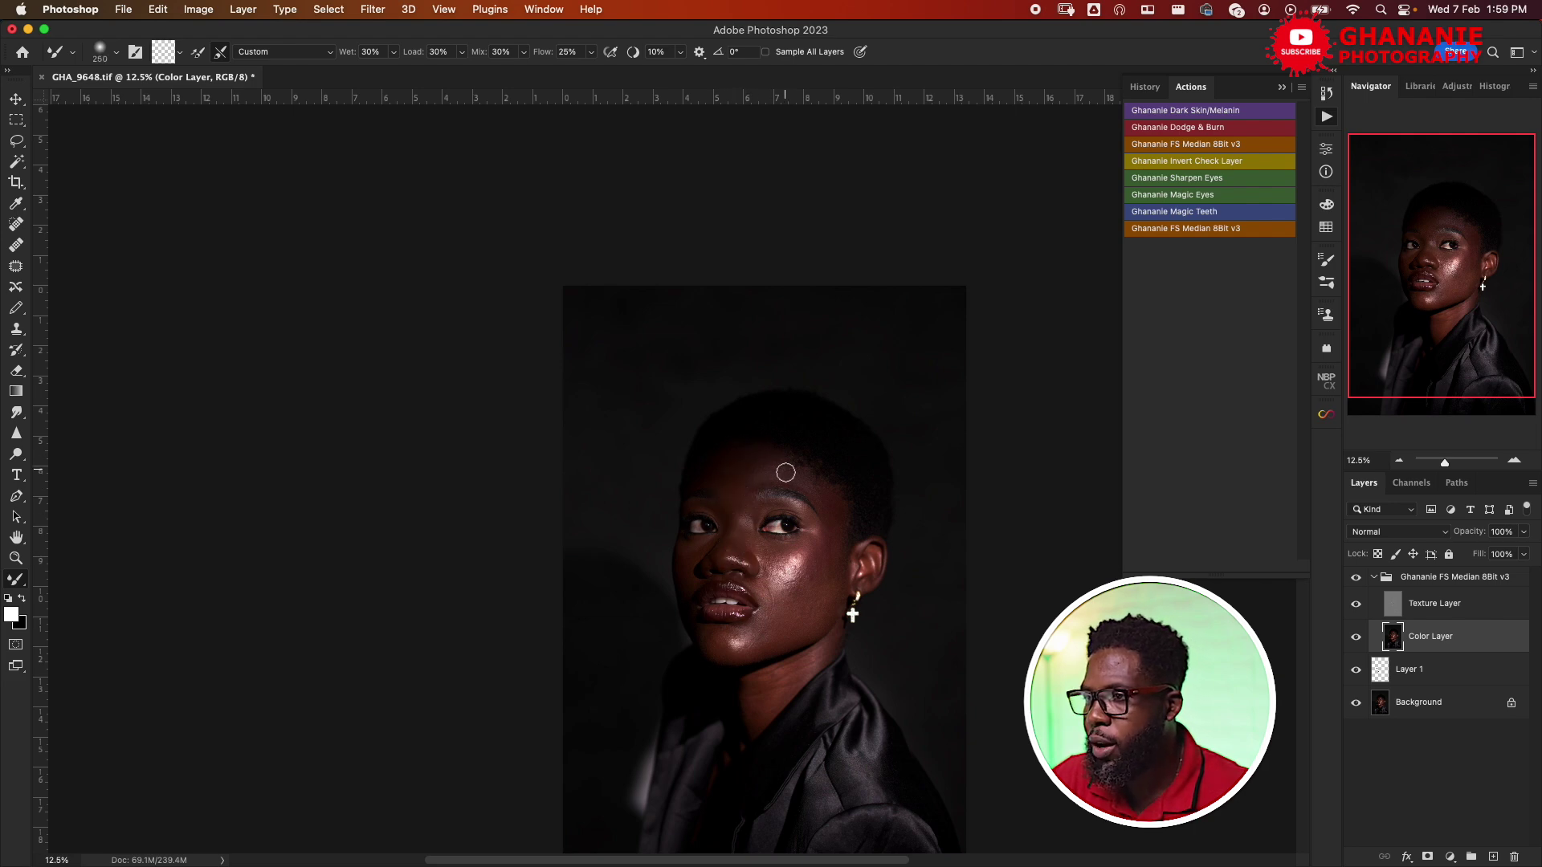
# Smooth the forehead tones on the Color Layer with the Mixer Brush, varying the brush size between 200 and 300.
pyautogui.press(']')
pyautogui.press(']')
pyautogui.press(']')
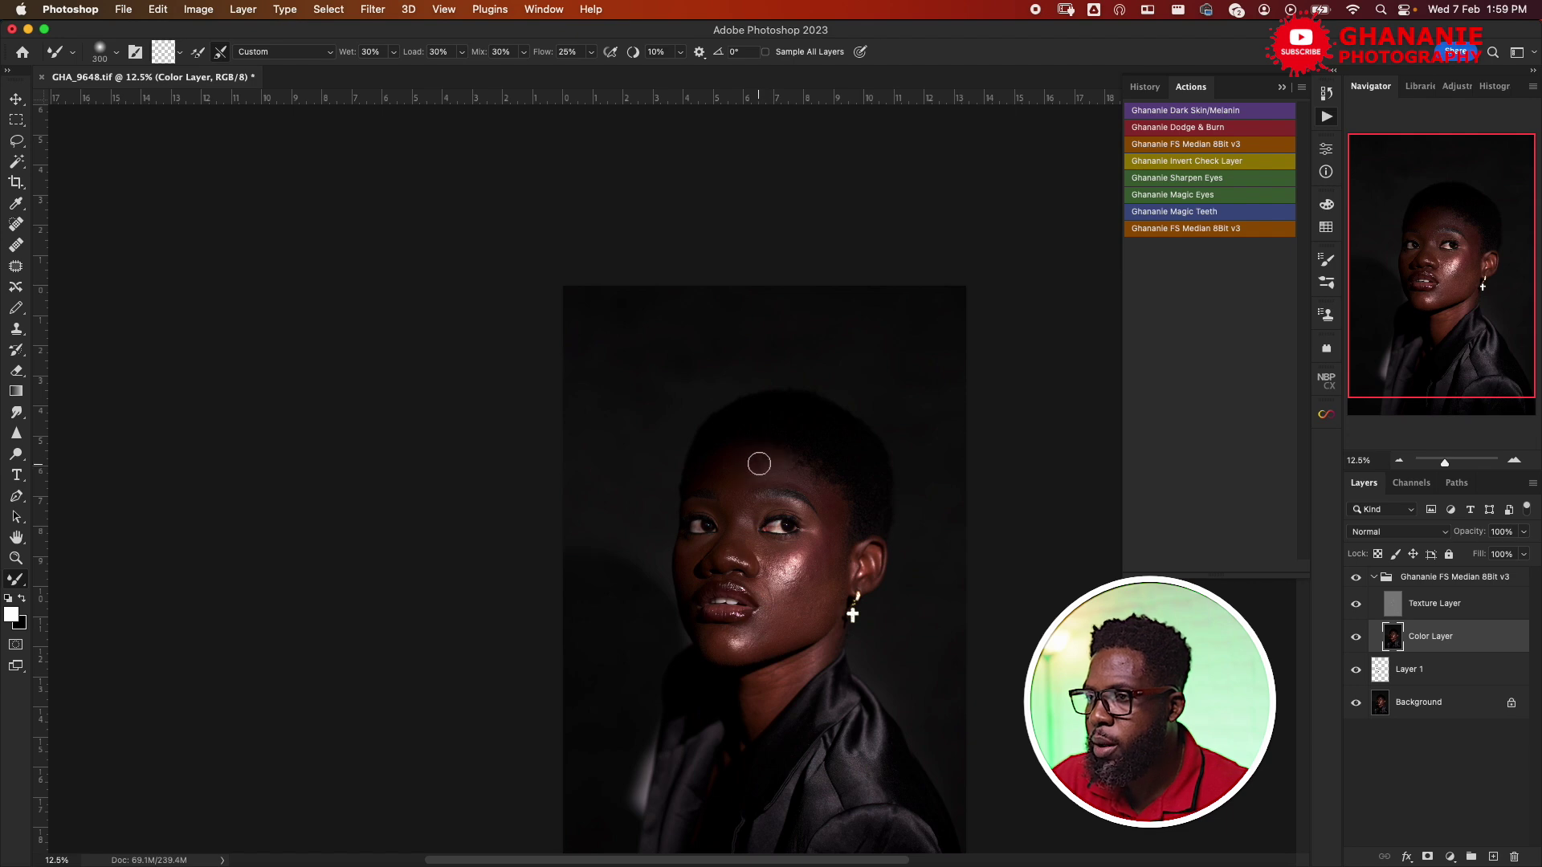
pyautogui.press('[')
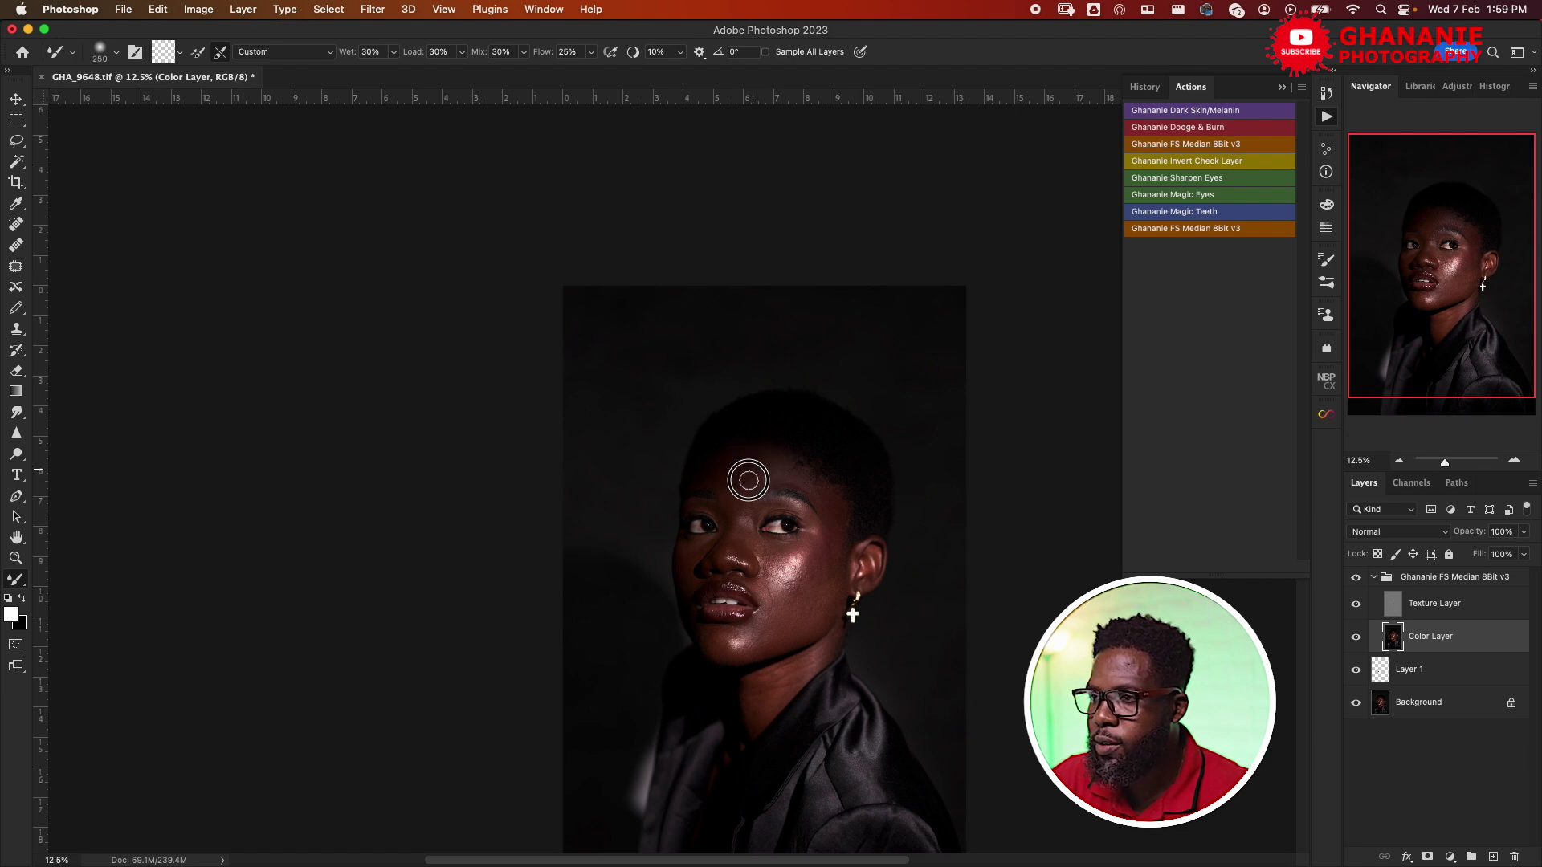
pyautogui.press(']')
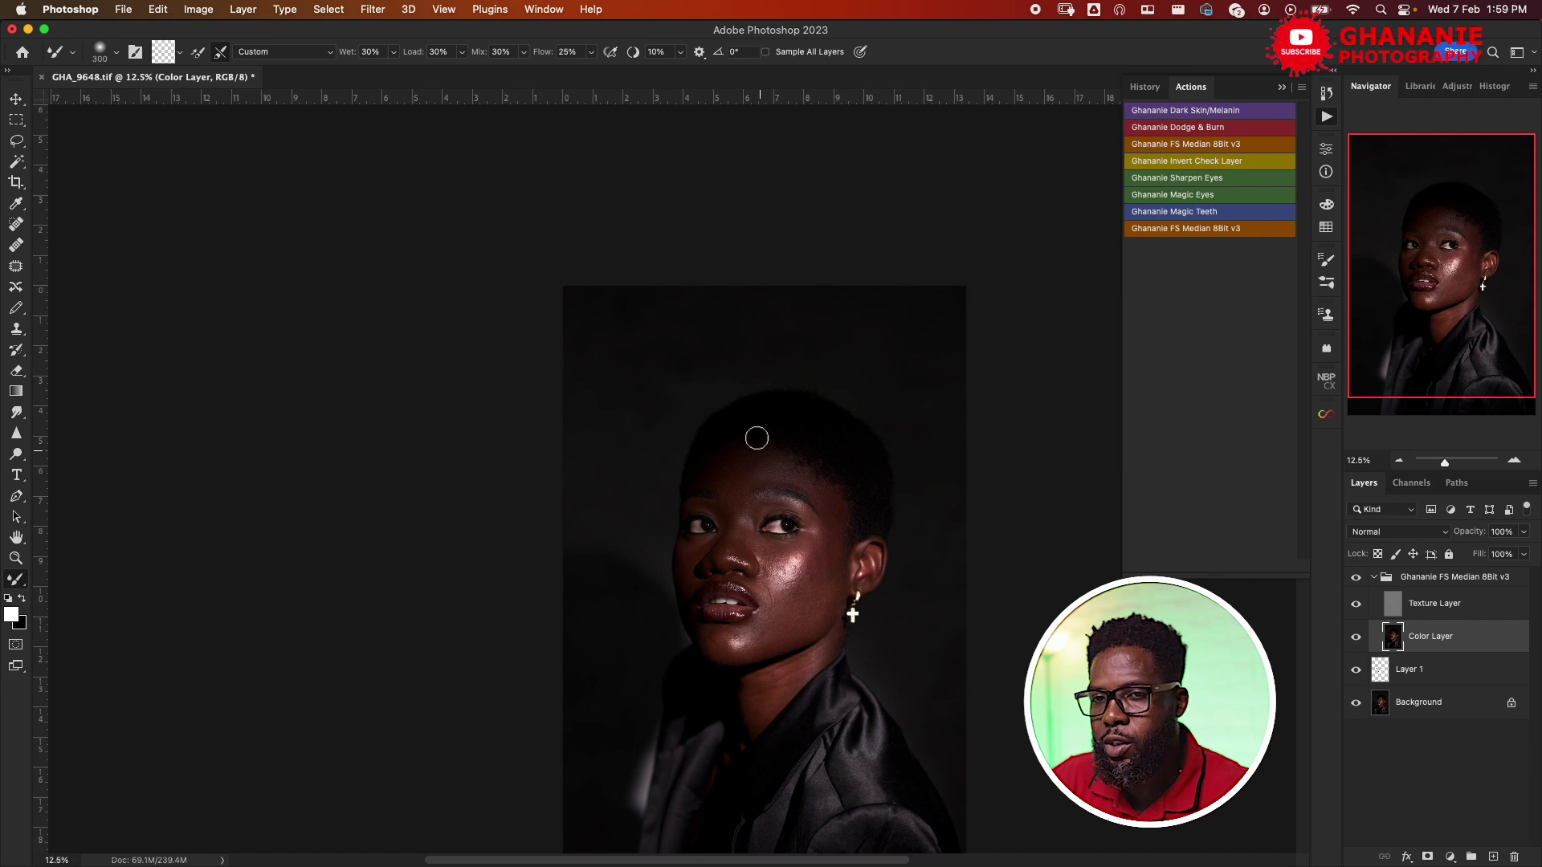
pyautogui.moveTo(804, 534); pyautogui.dragTo(762, 590)
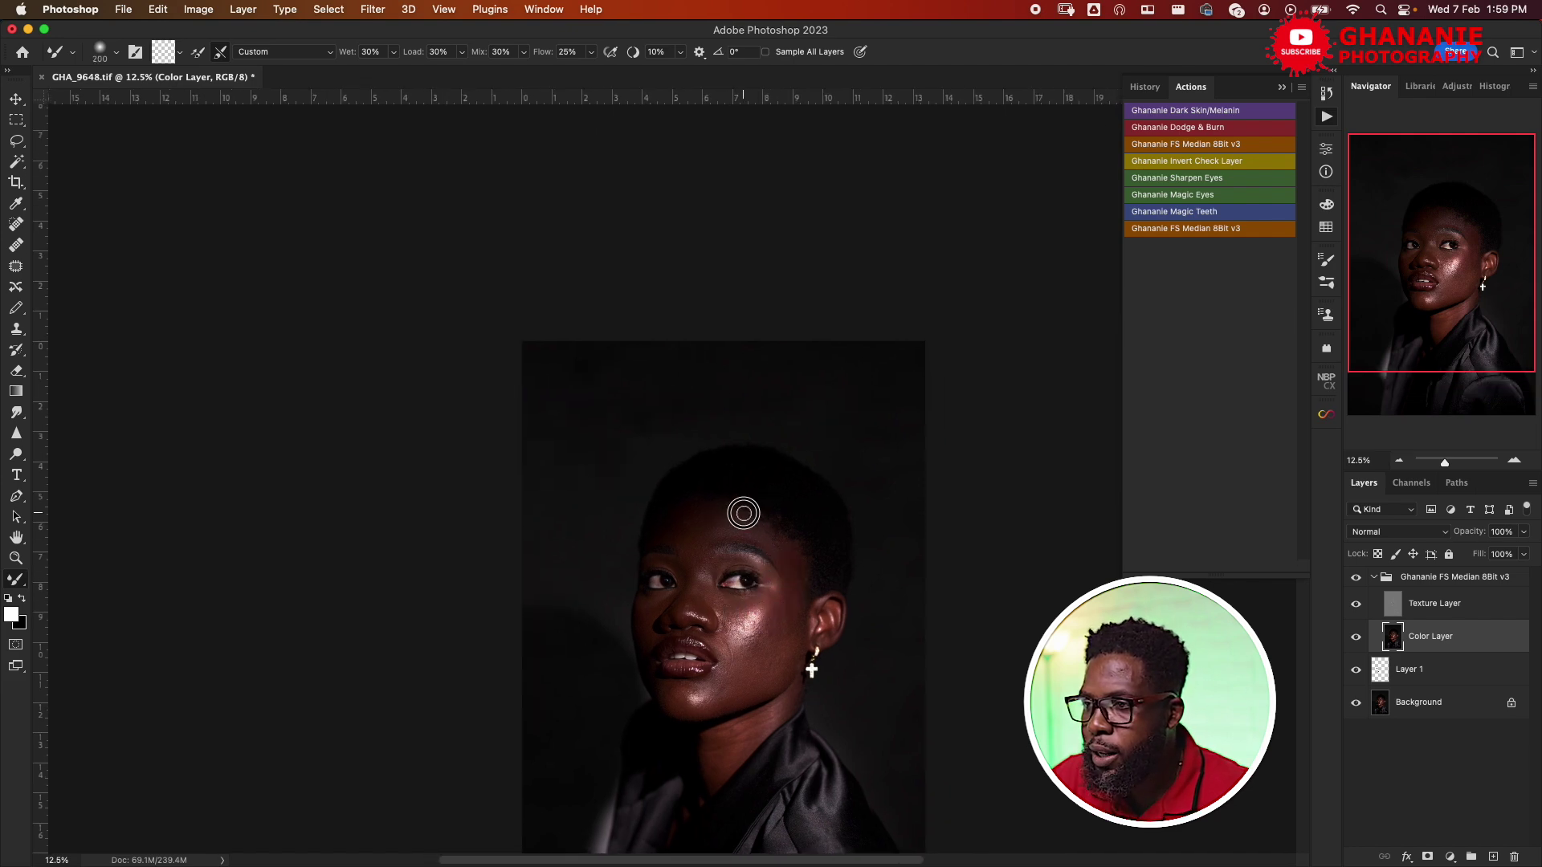
pyautogui.press(']')
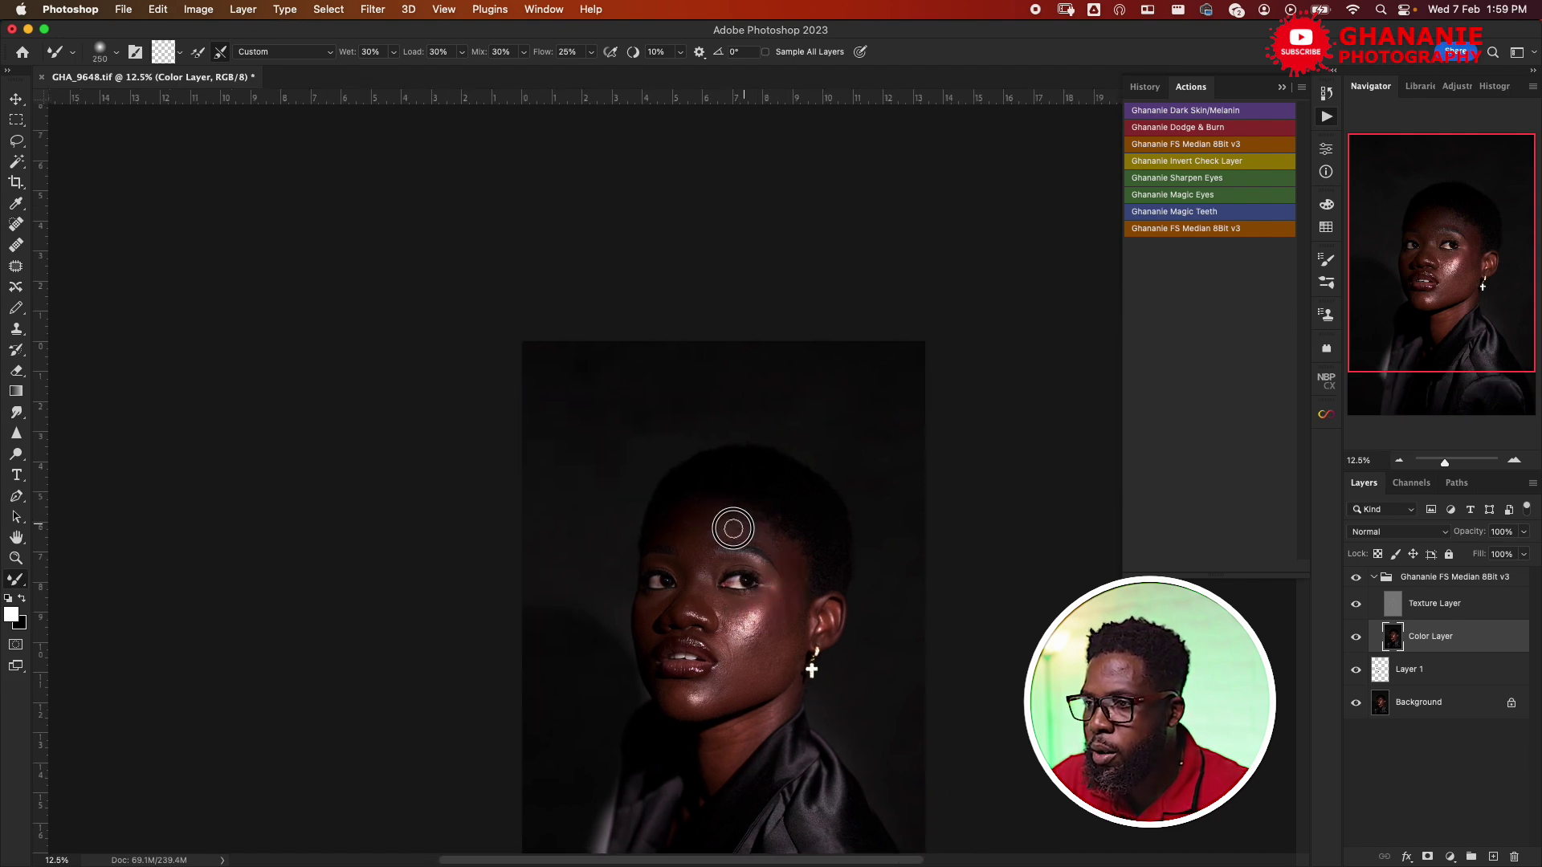
pyautogui.press('[')
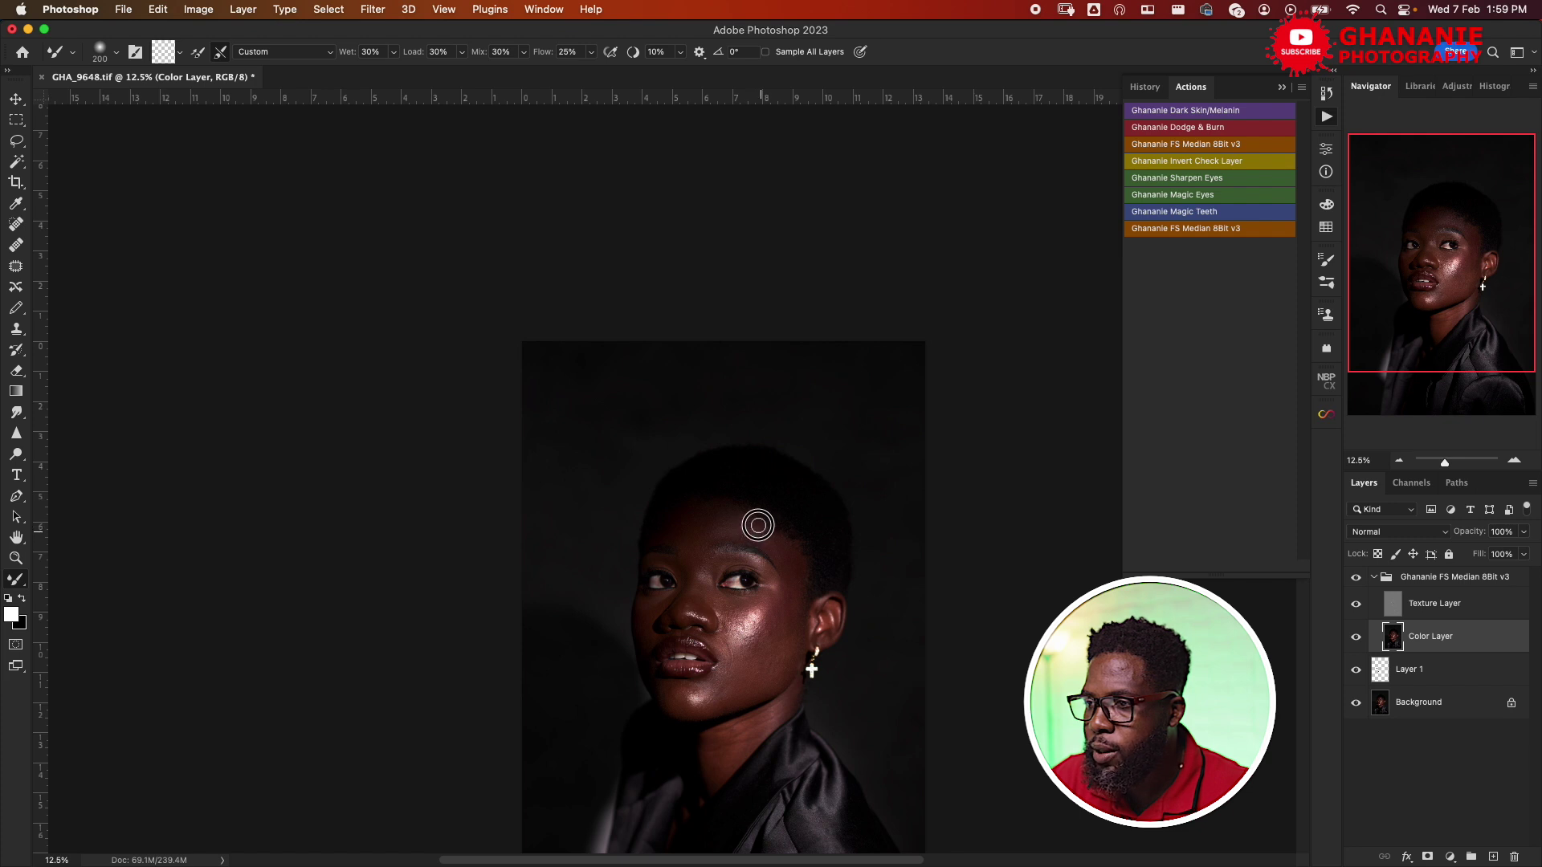
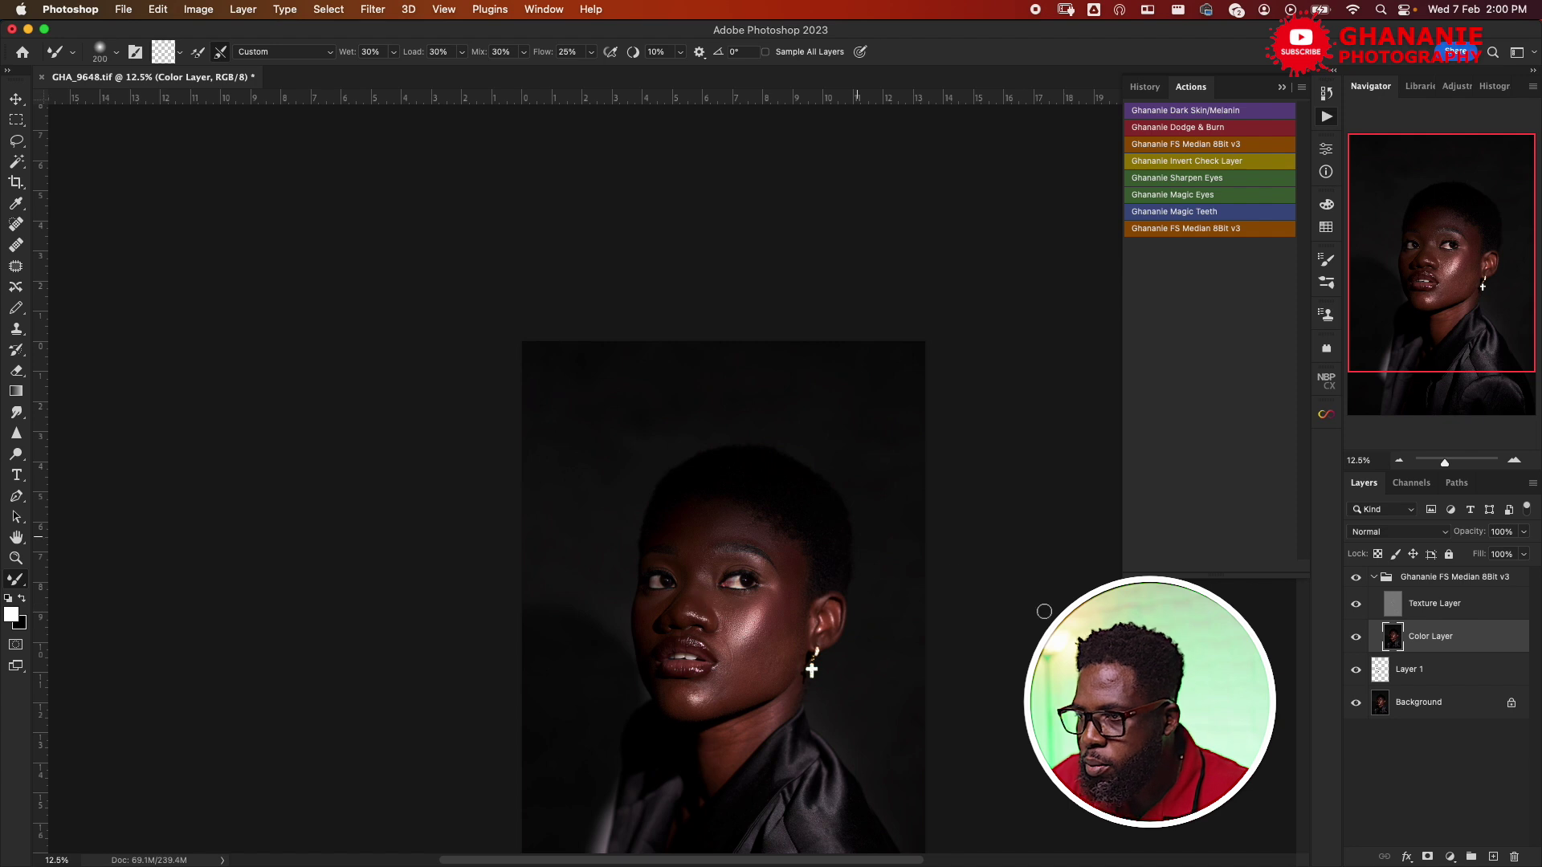
# Blend the skin tones on the nose and chin of the Color Layer with the Mixer Brush, varying its size between 175 and 250.
pyautogui.press('[')
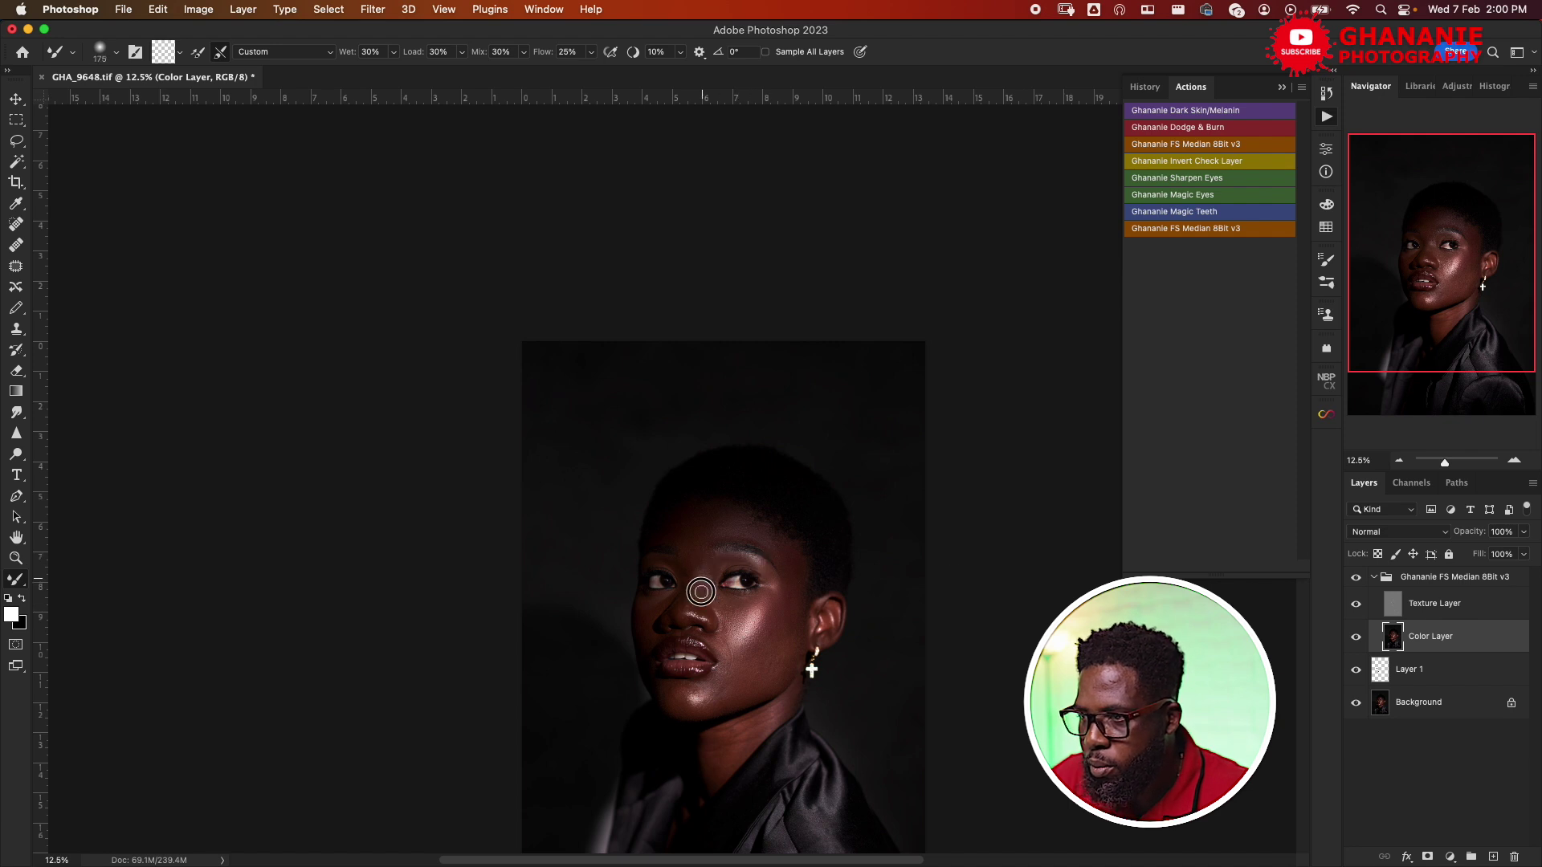
pyautogui.press(']')
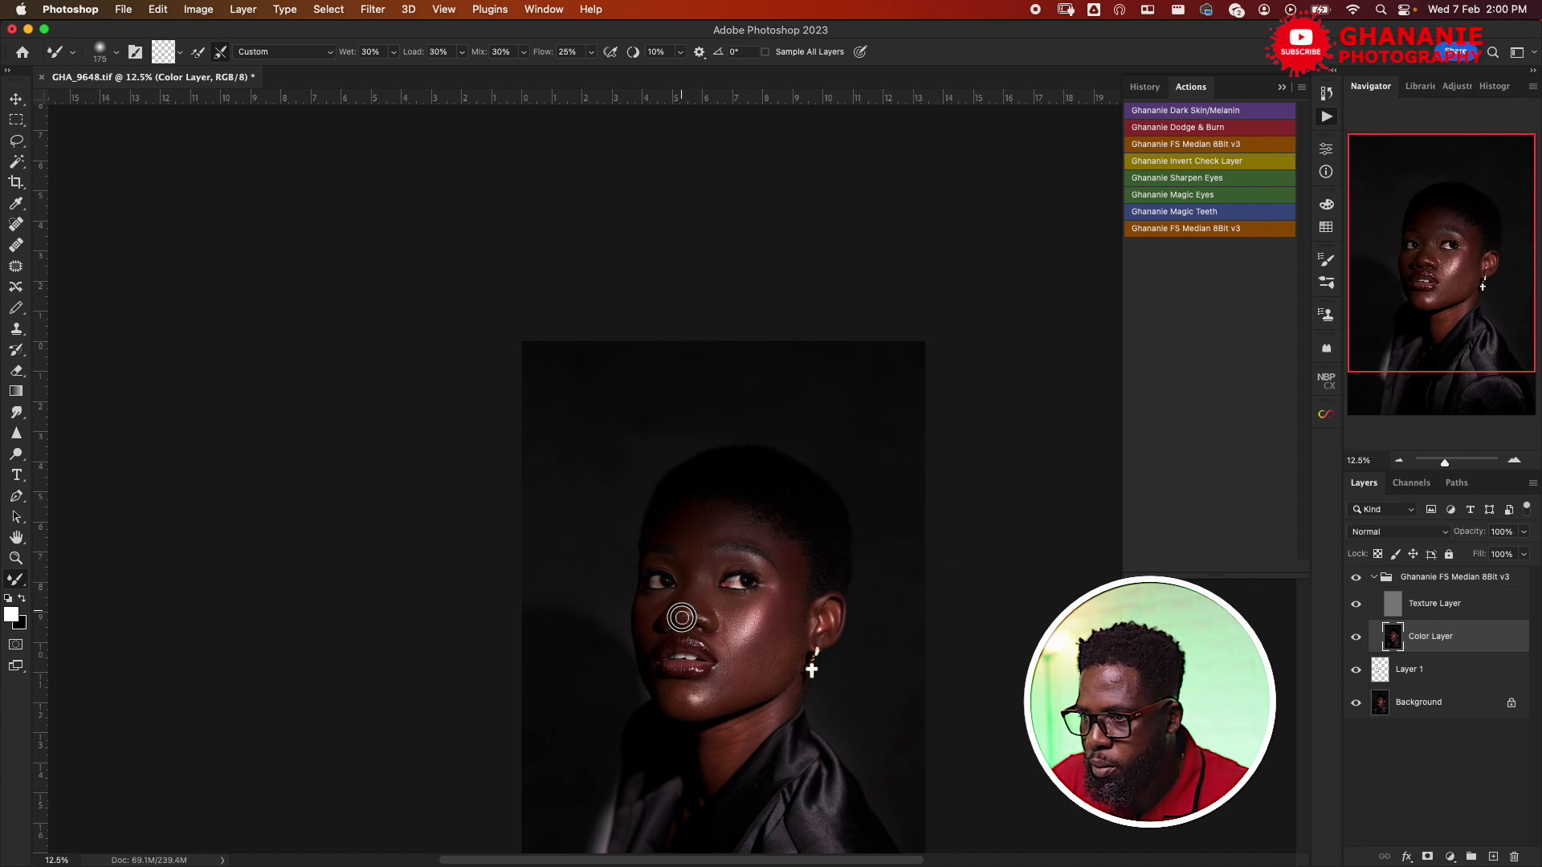
pyautogui.press(']')
pyautogui.press(']')
pyautogui.press(']')
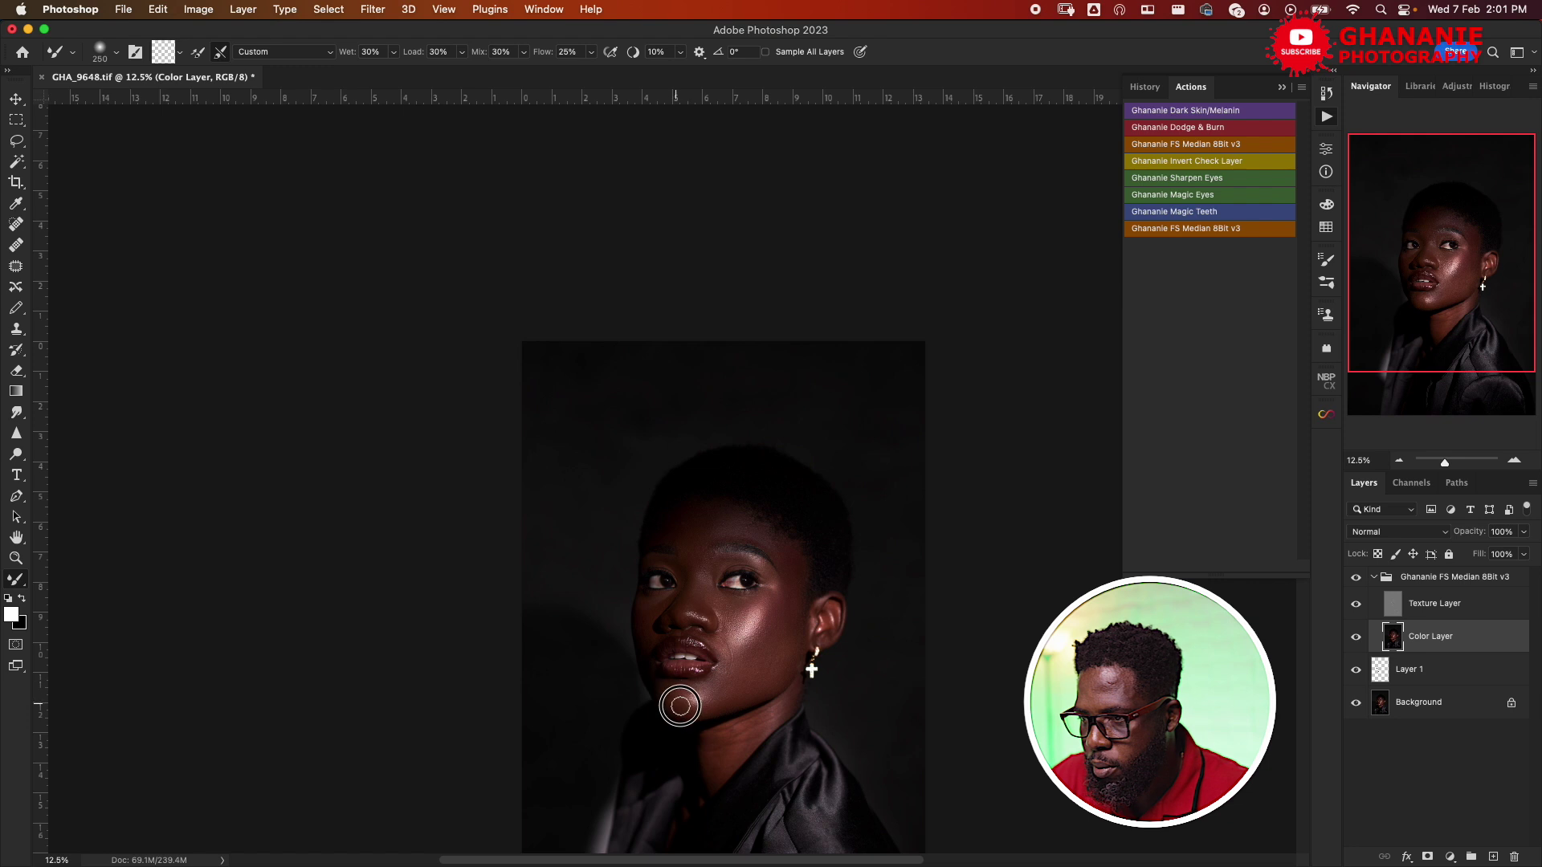
pyautogui.press(']')
pyautogui.press('[')
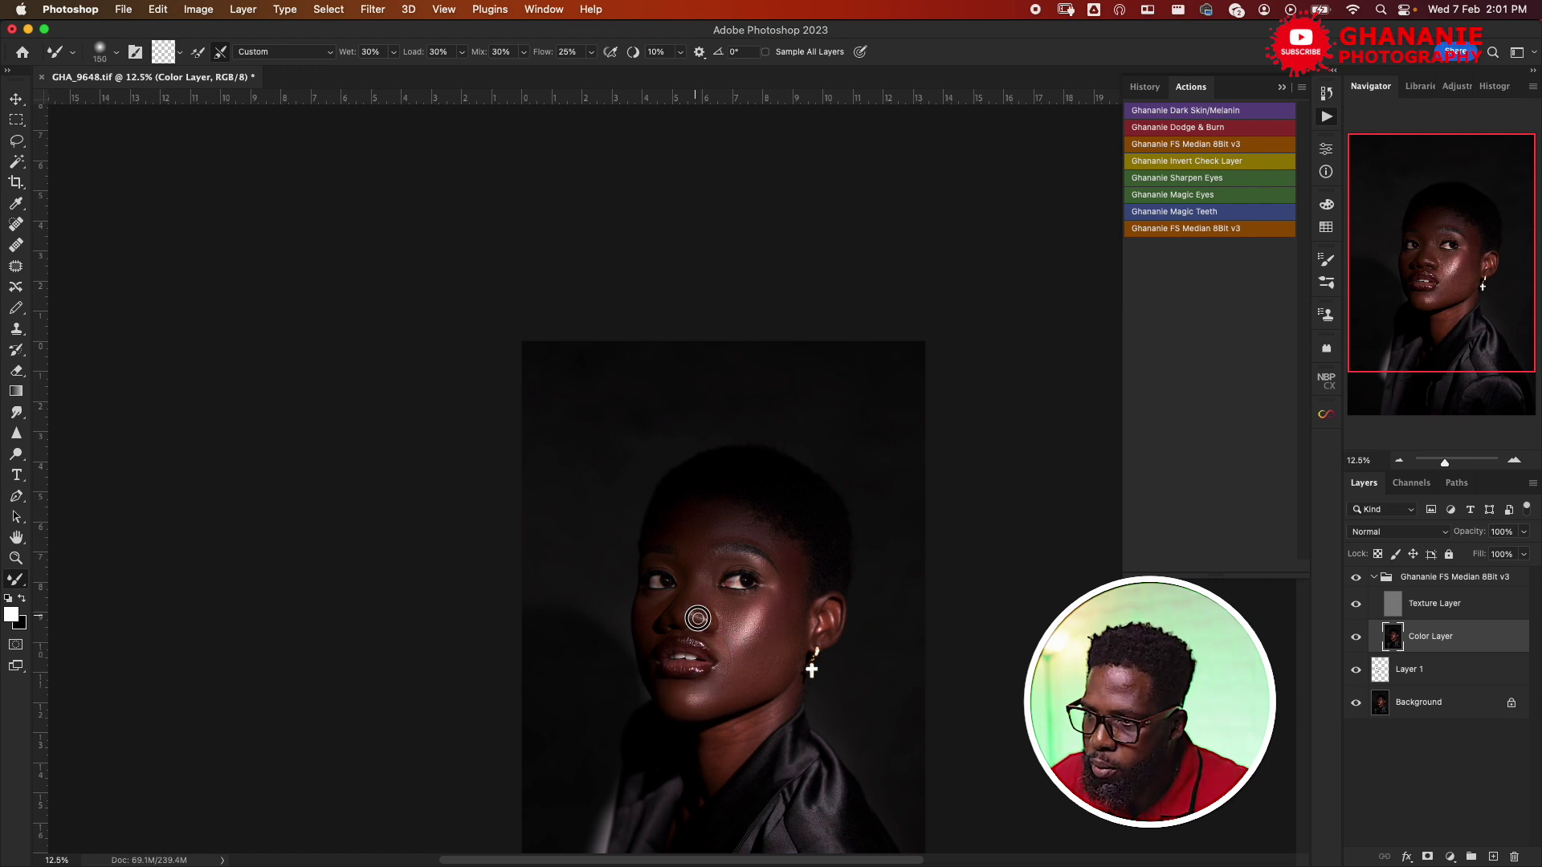
# Smooth the skin tones around the mouth, lower chin and neck with the Mixer Brush, increasing its size from 150 to 300.
pyautogui.moveTo(651, 618)
pyautogui.mouseDown()
pyautogui.moveTo(655, 662)
pyautogui.moveTo(641, 652)
pyautogui.moveTo(673, 690)
pyautogui.mouseUp()
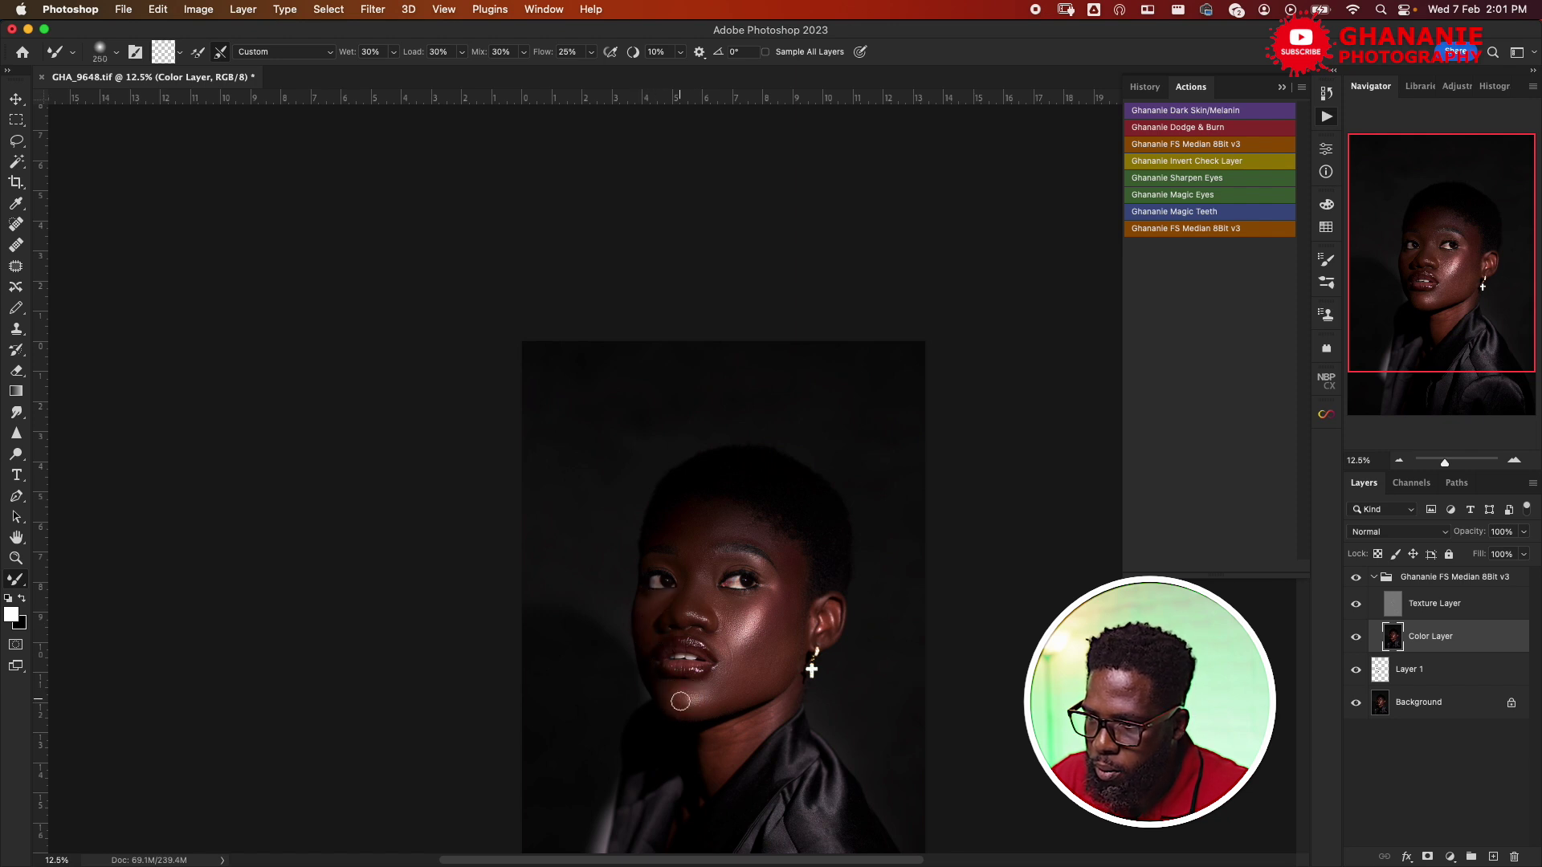
pyautogui.press(']')
pyautogui.press(']')
pyautogui.press(']')
pyautogui.press(']')
pyautogui.press('[')
pyautogui.press('[')
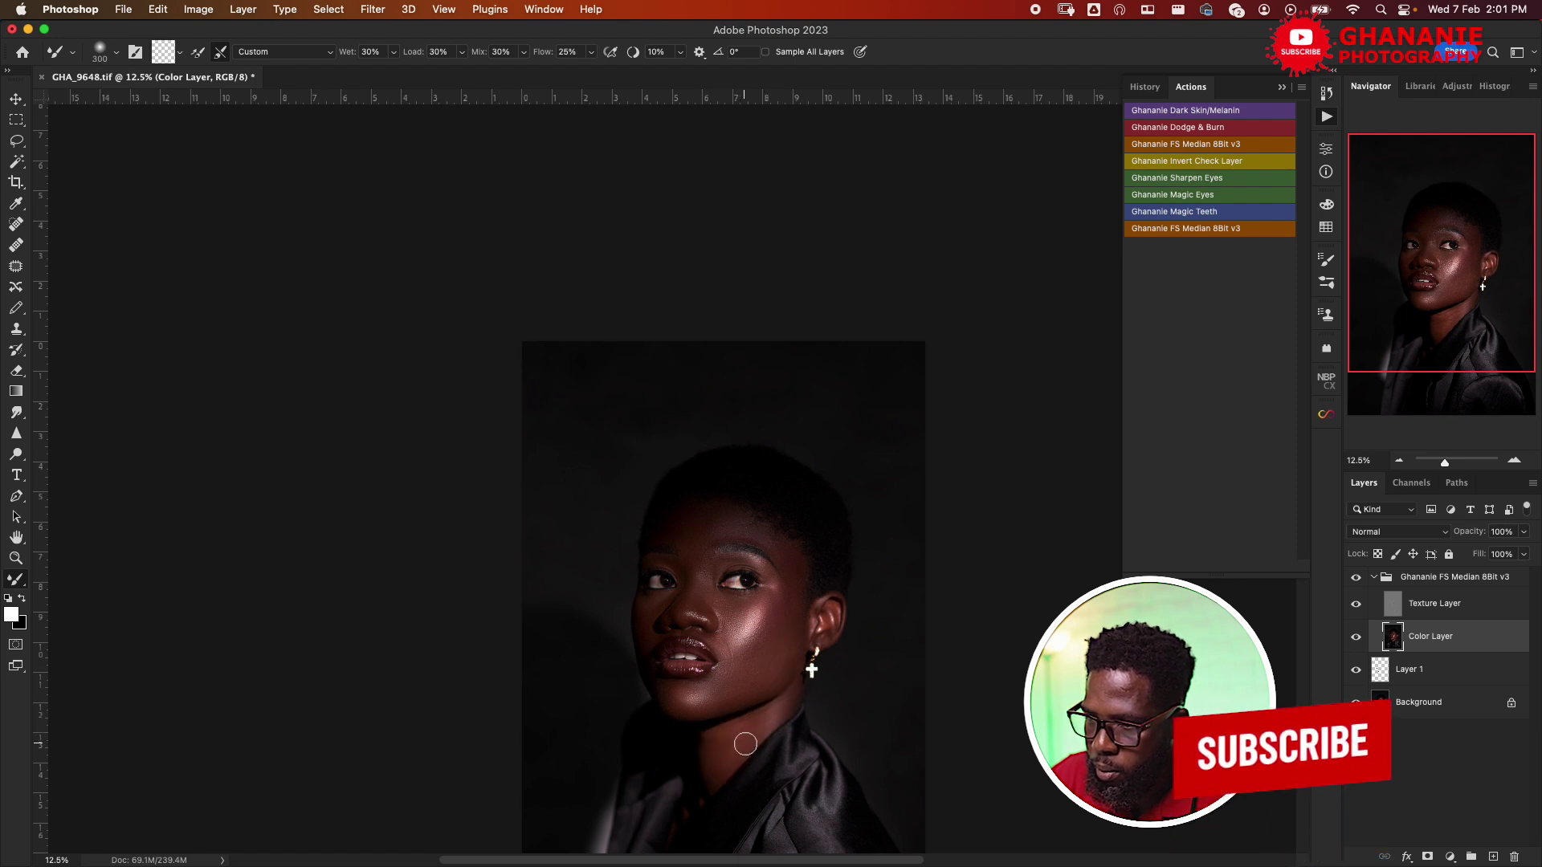
pyautogui.press(']')
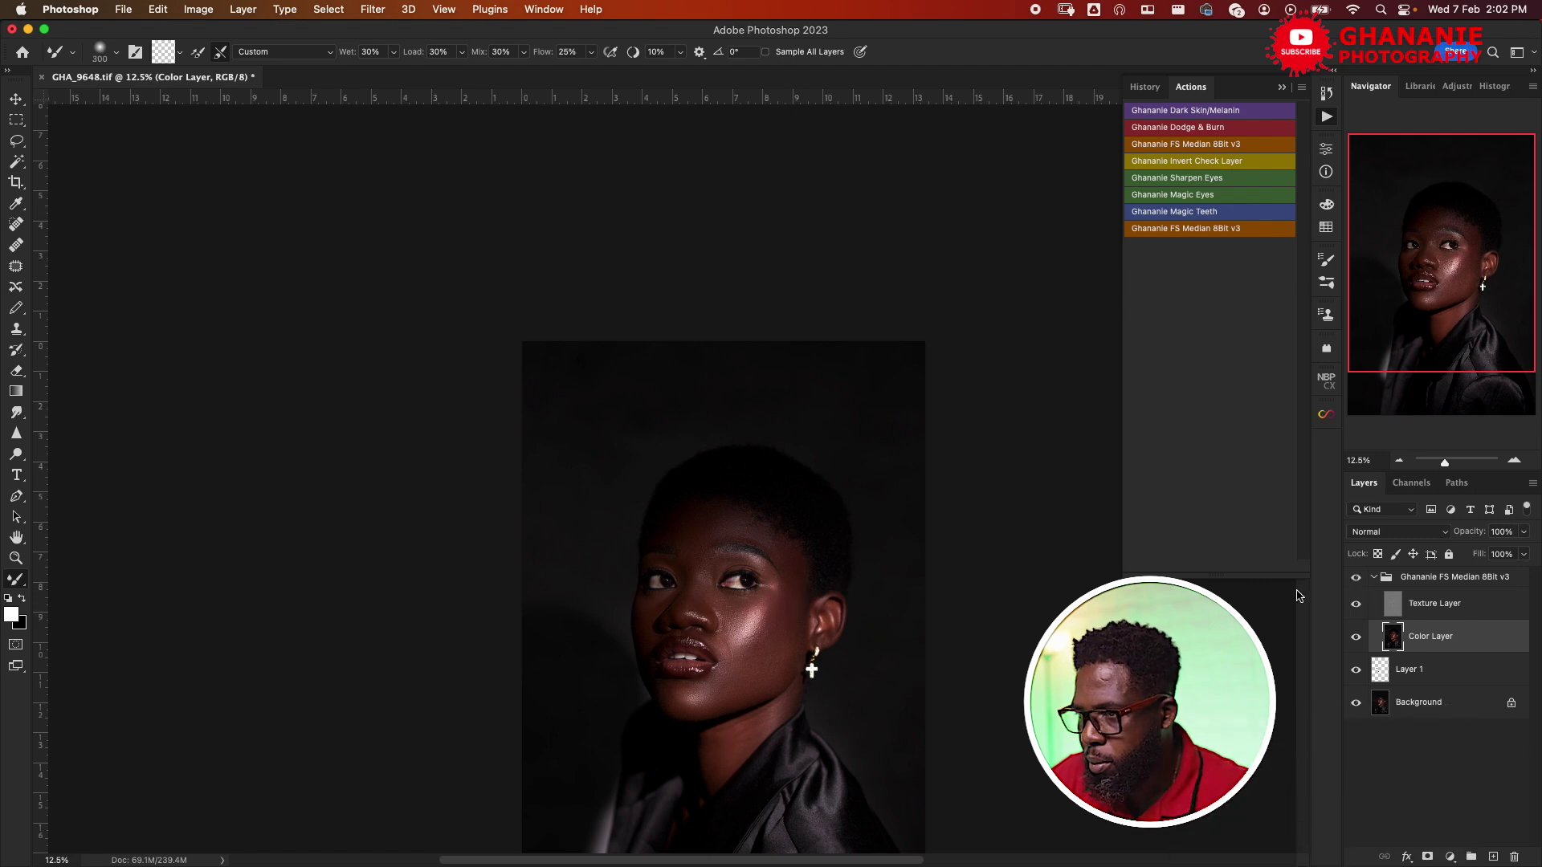
pyautogui.moveTo(757, 764); pyautogui.dragTo(740, 728)
# Blend the forehead and brow area with the Mixer Brush at size 250, and the jawline at size 300.
pyautogui.press('super+plus')
pyautogui.press('super+minus')
pyautogui.moveTo(754, 533); pyautogui.dragTo(730, 526)
pyautogui.press('[')
pyautogui.press('[')
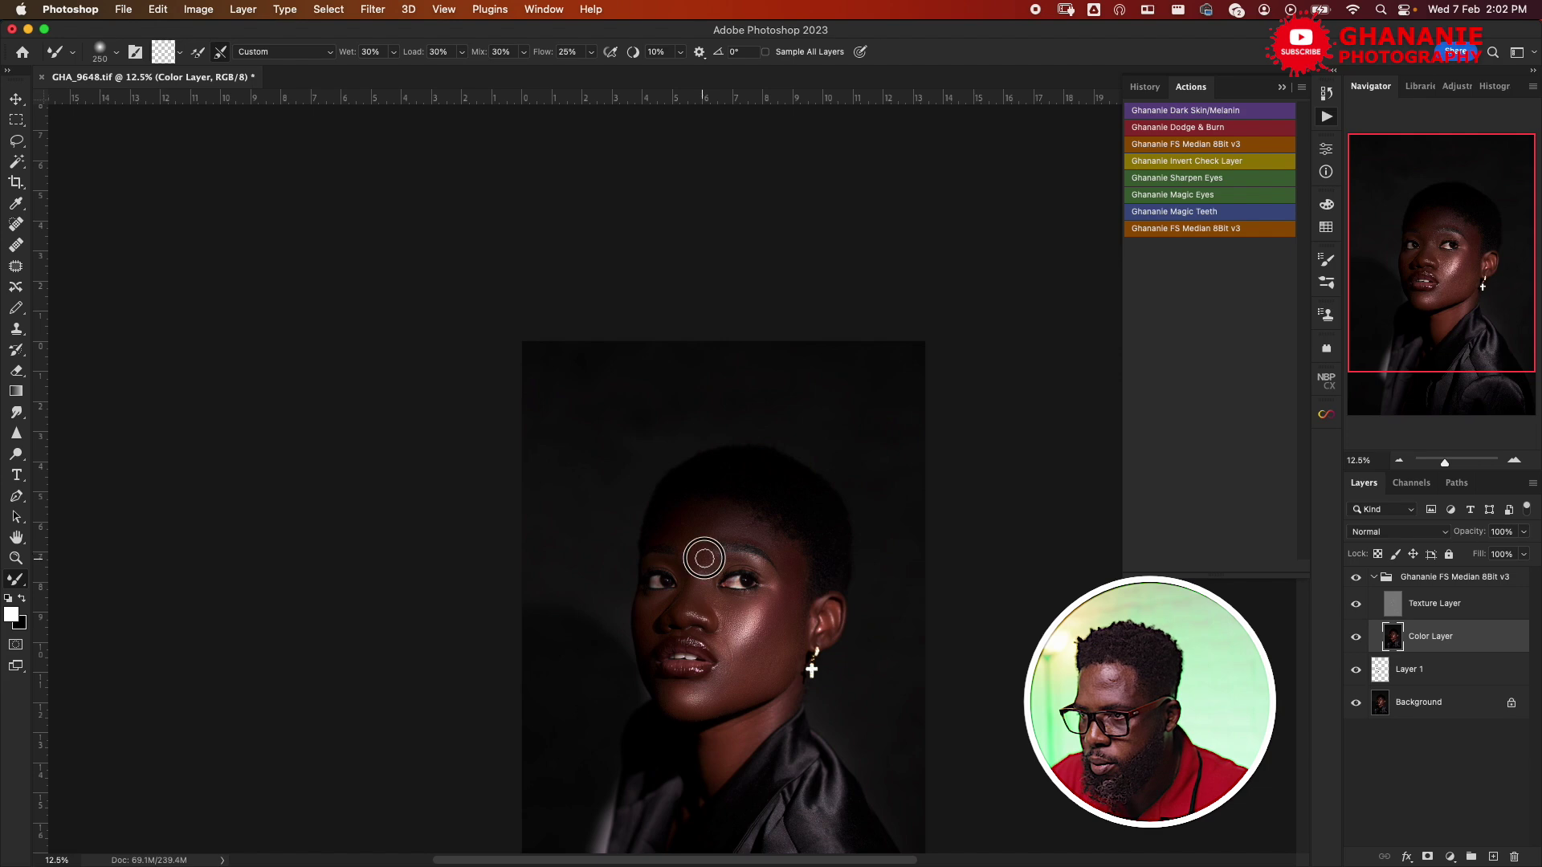
pyautogui.press(']')
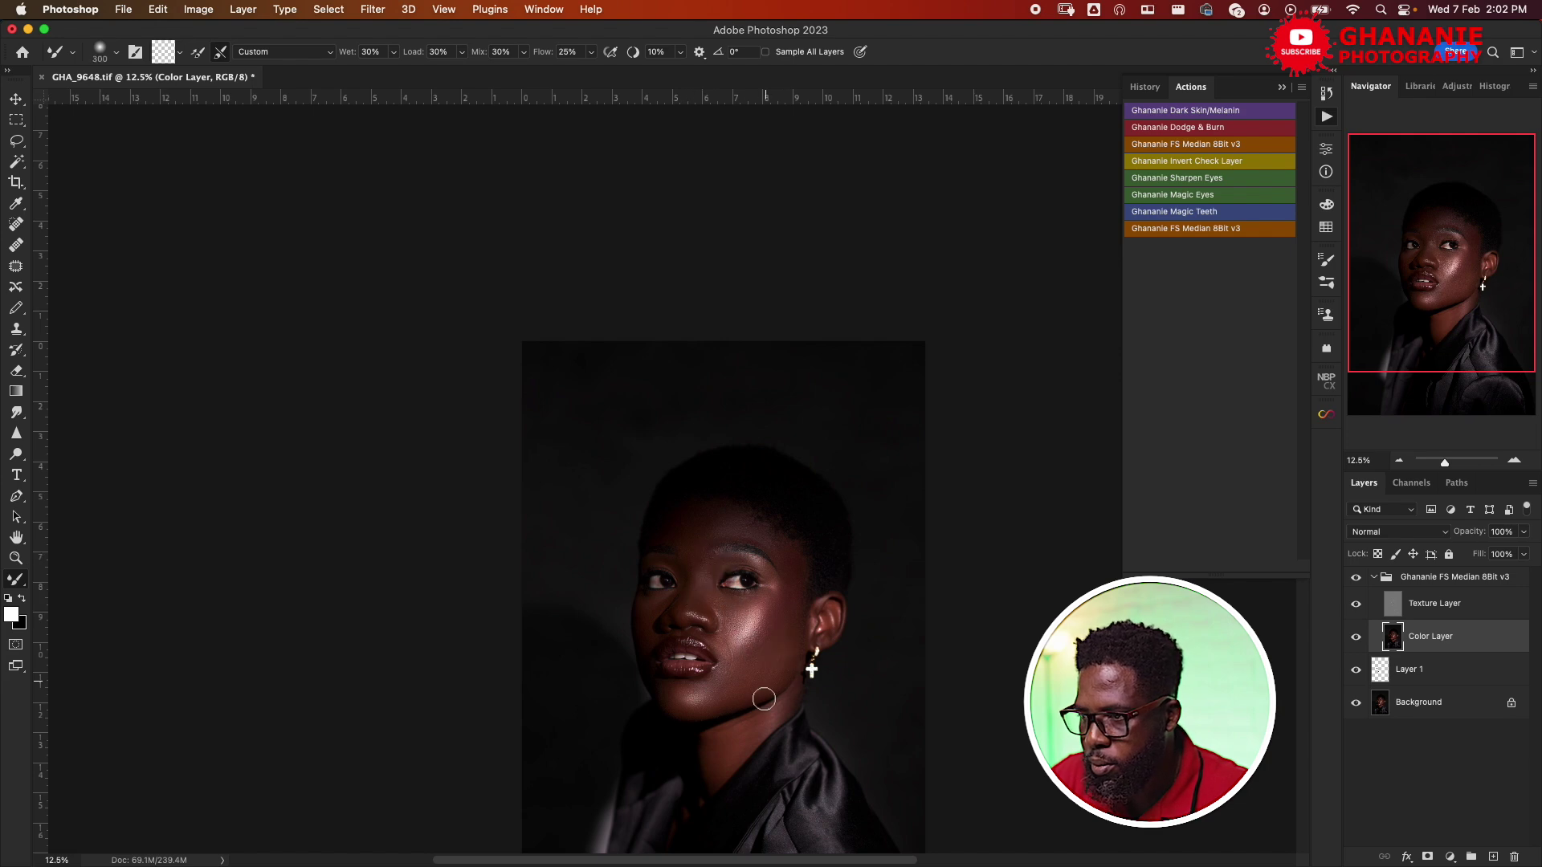
# Select the Texture Layer and switch to the Clone Stamp tool for close work on the facial skin texture.
pyautogui.moveTo(1280, 864)
pyautogui.press('super+equal')
pyautogui.press('super+equal')
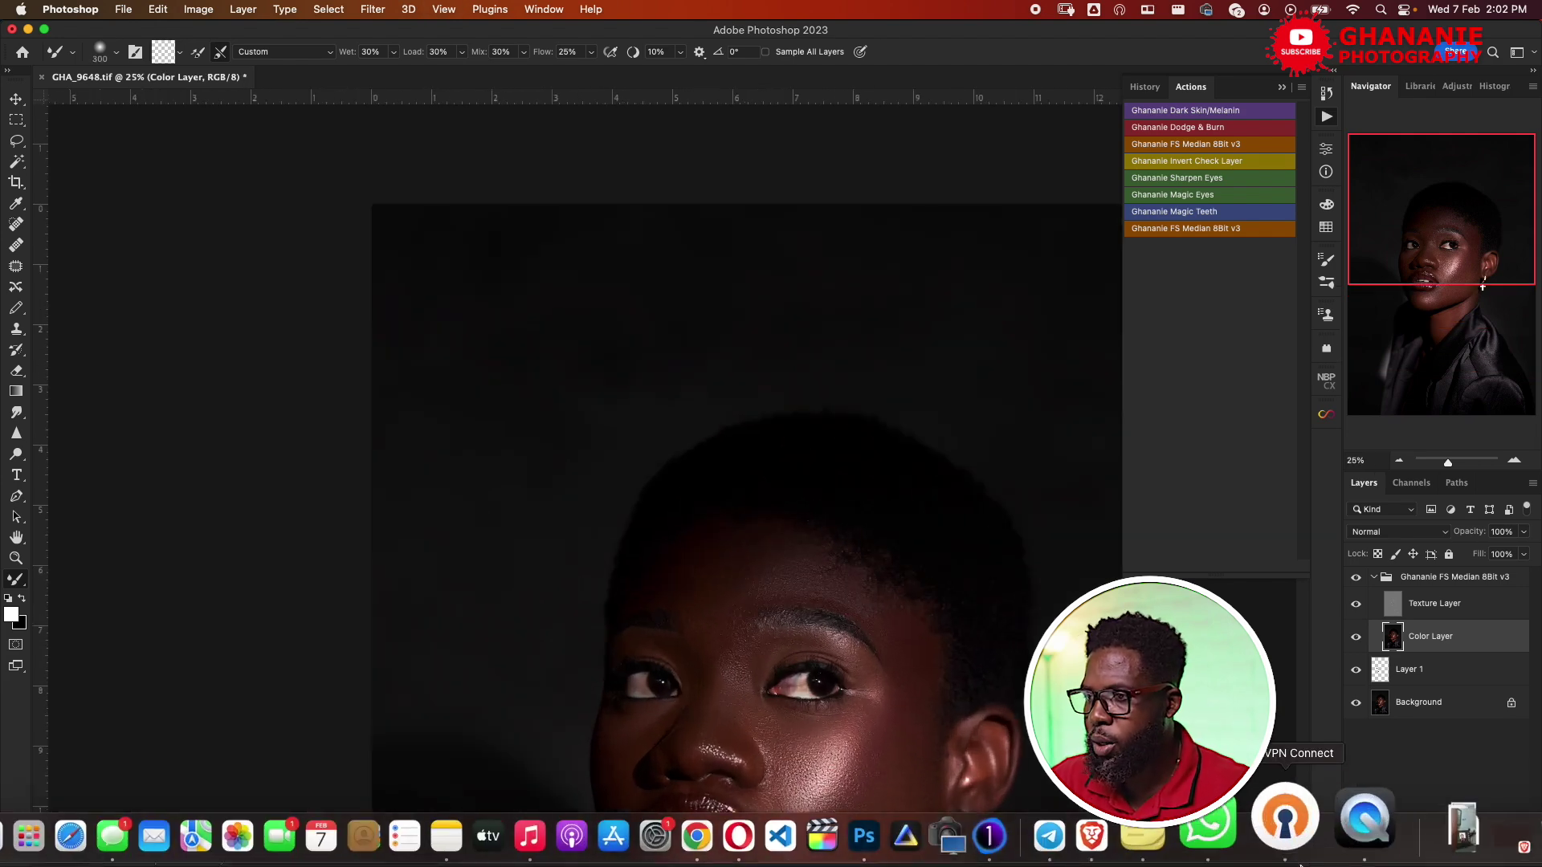
pyautogui.scroll(-5, 723, 530)
pyautogui.moveTo(755, 548); pyautogui.dragTo(720, 449)
pyautogui.press('super+equal')
pyautogui.press('super+equal')
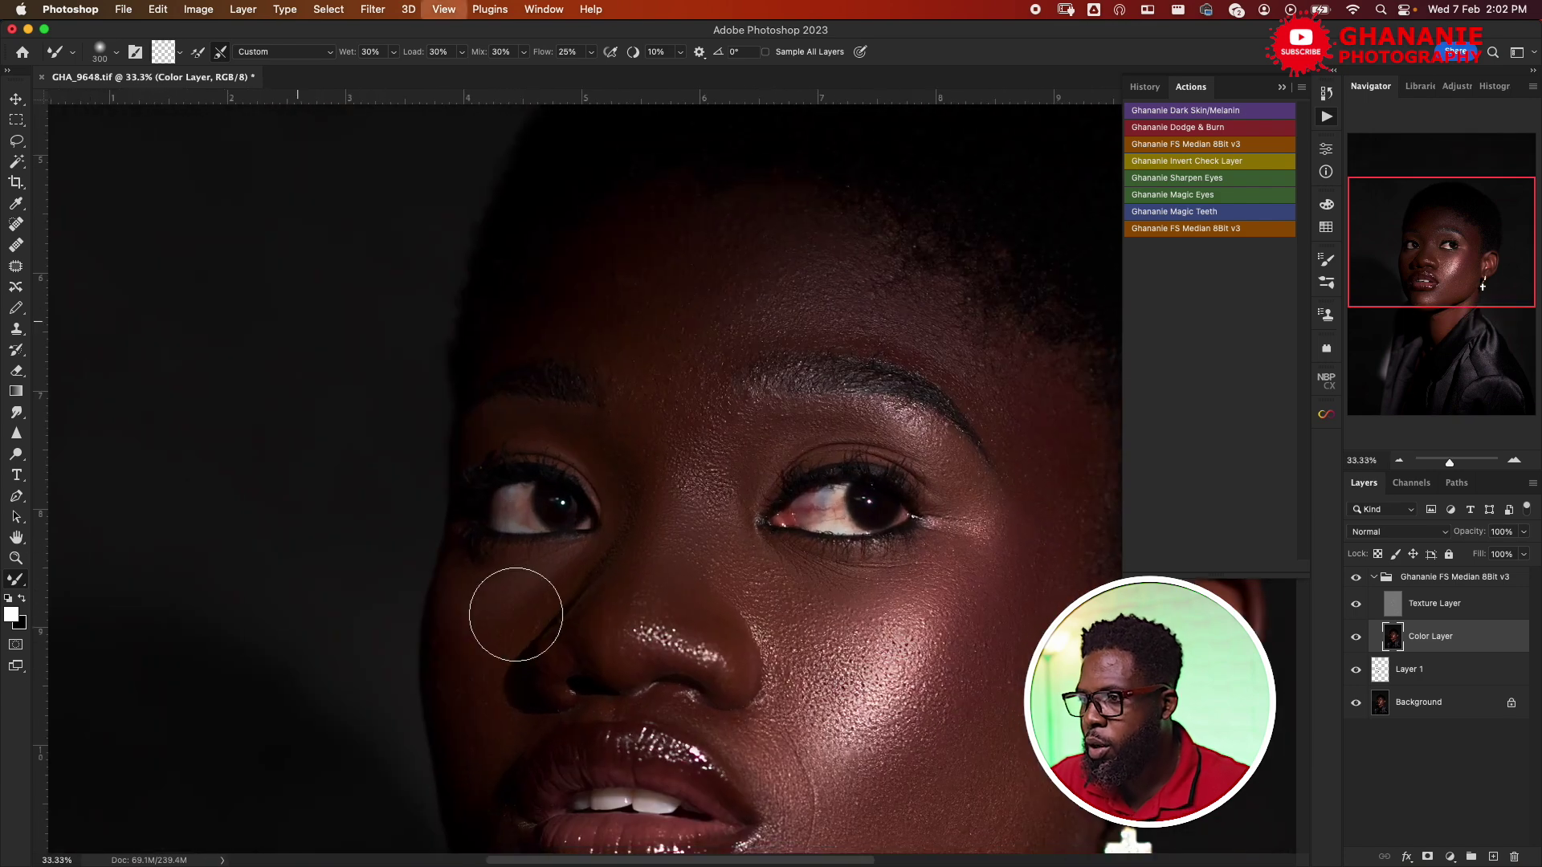
pyautogui.scroll(-6, 809, 648)
pyautogui.hscroll(3, 808, 648)
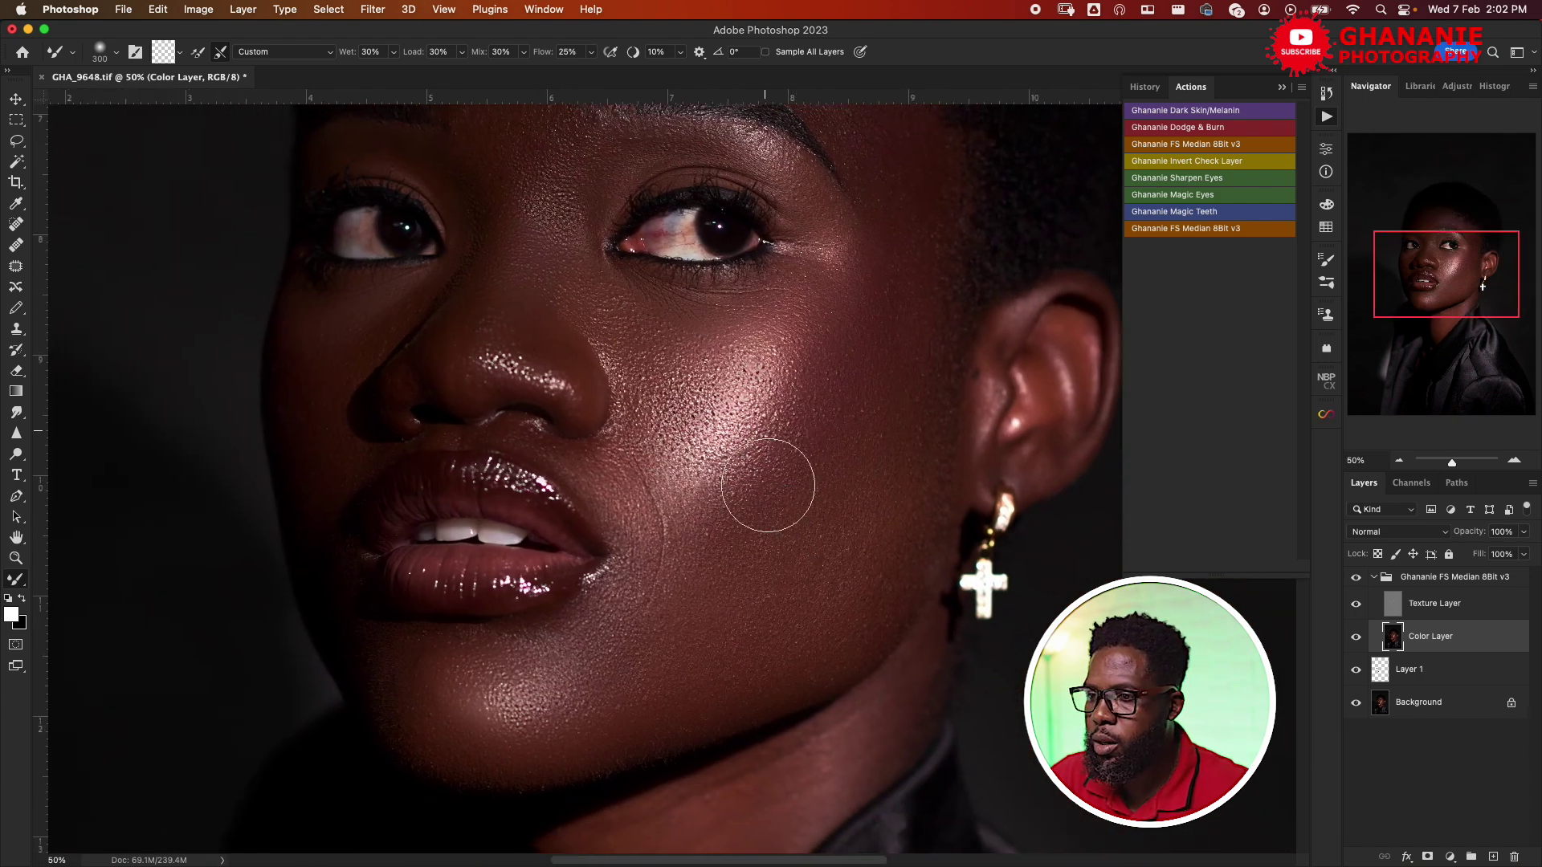
pyautogui.click(1390, 604)
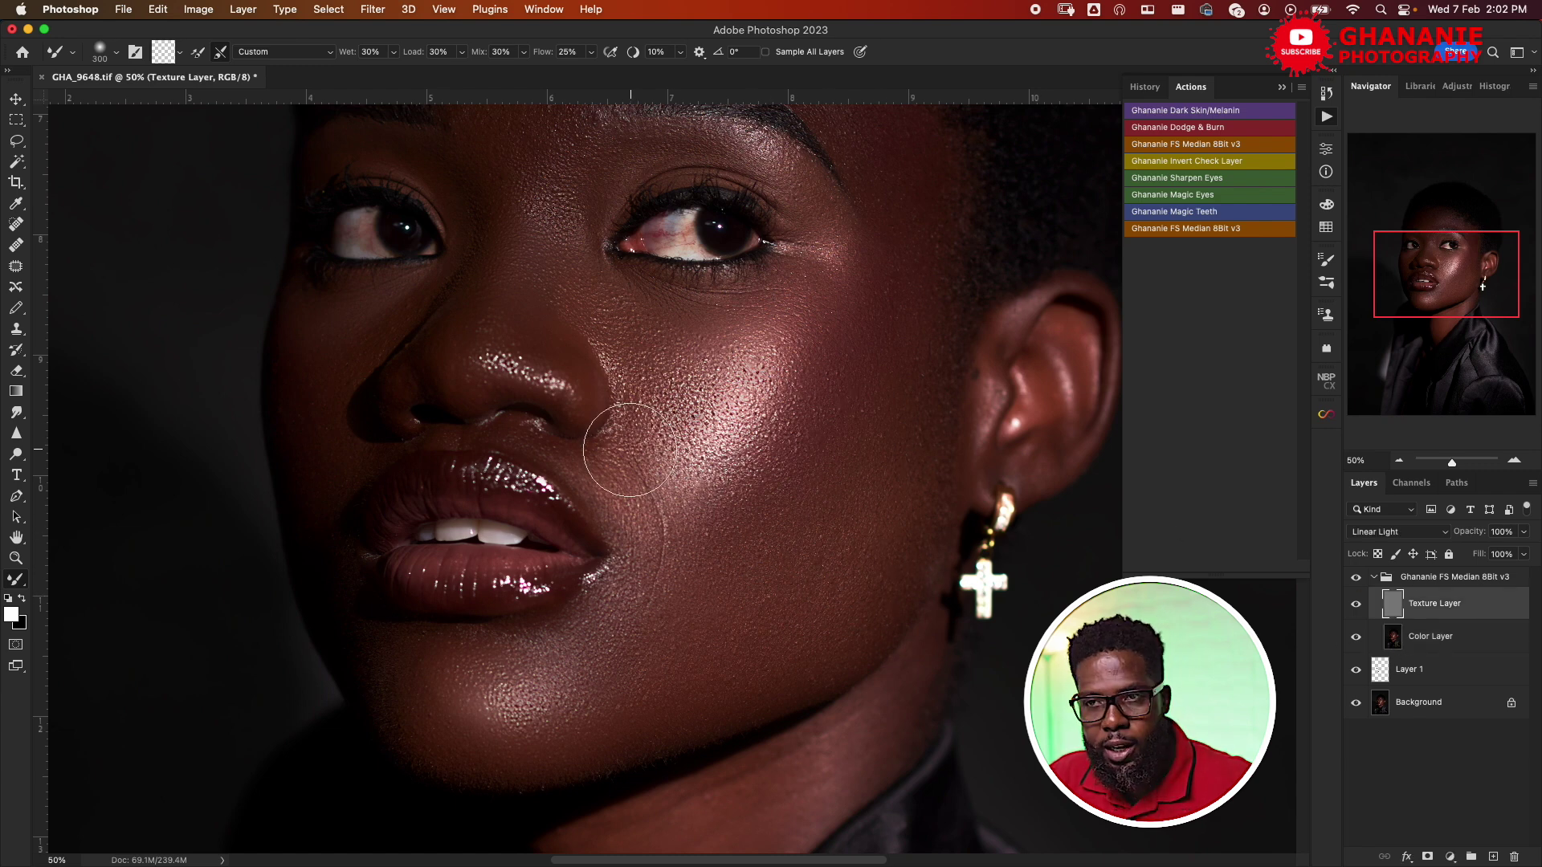
pyautogui.press('s')
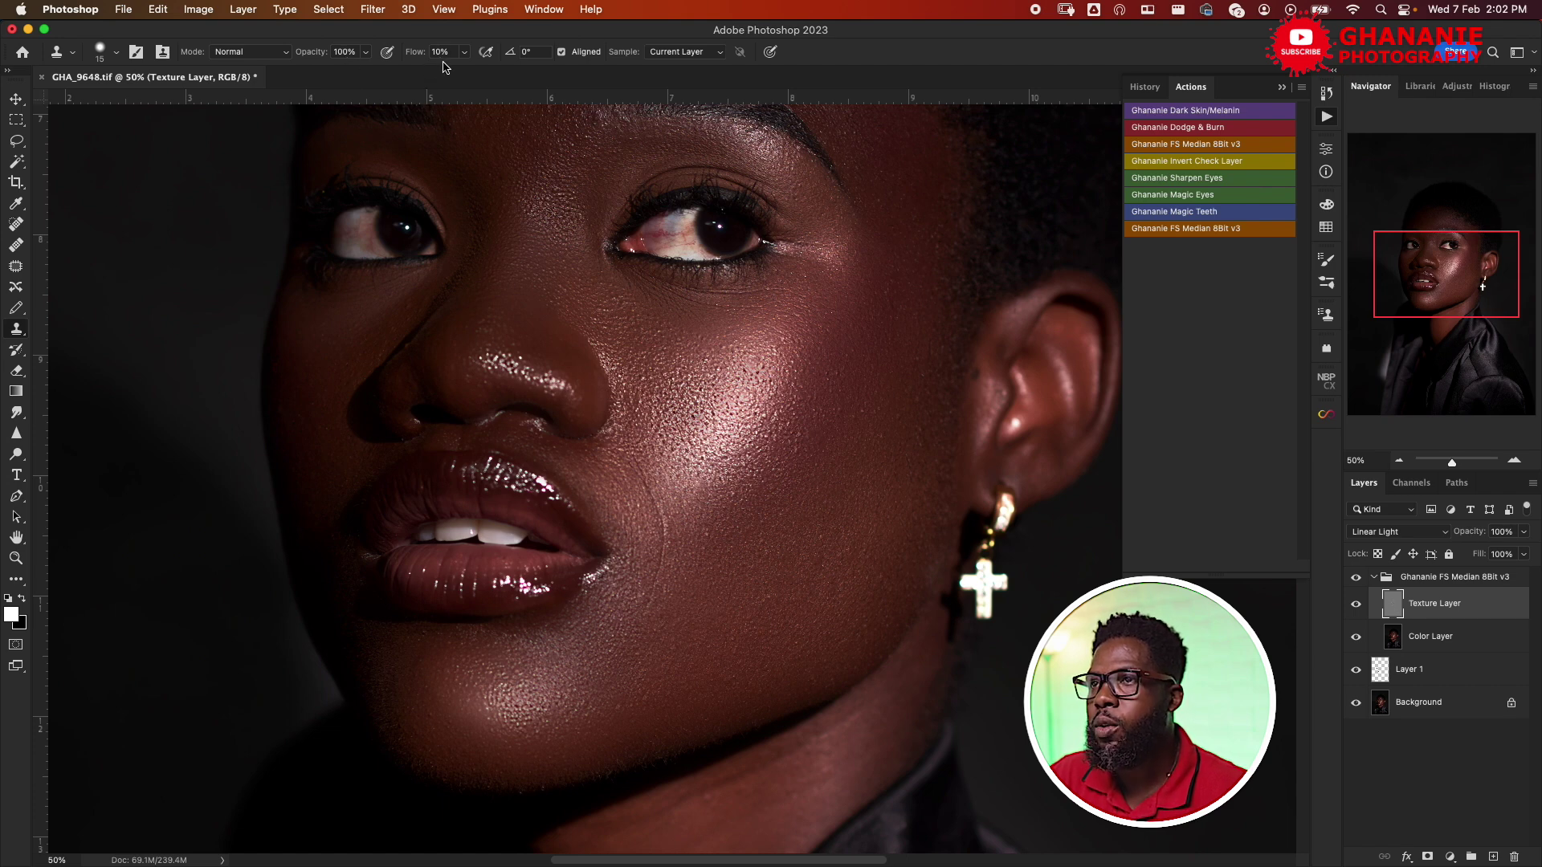
pyautogui.moveTo(734, 523); pyautogui.dragTo(754, 503)
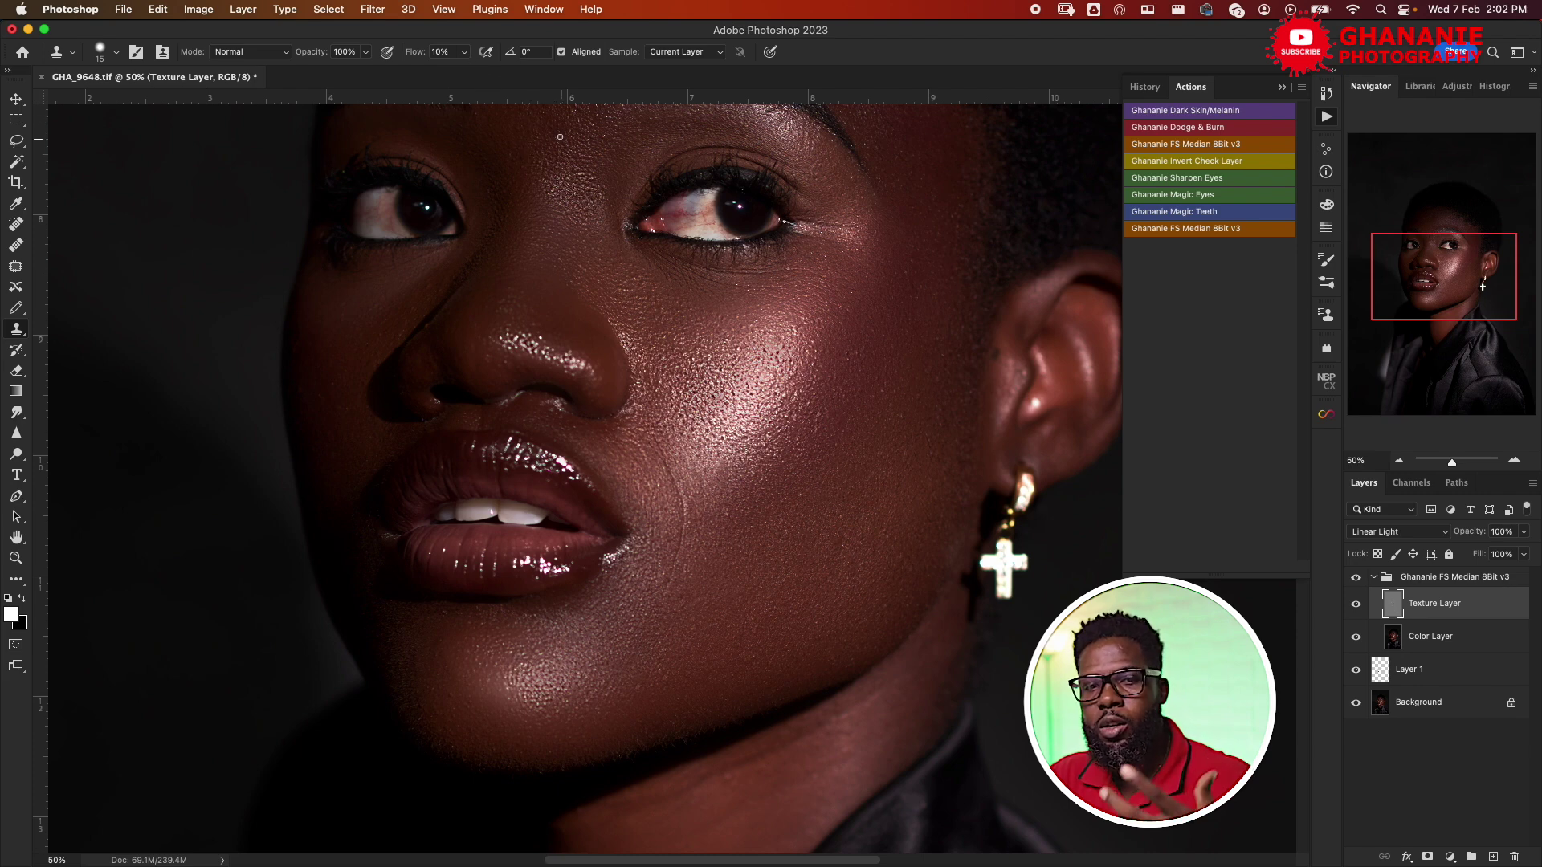
pyautogui.scroll(3, 738, 374)
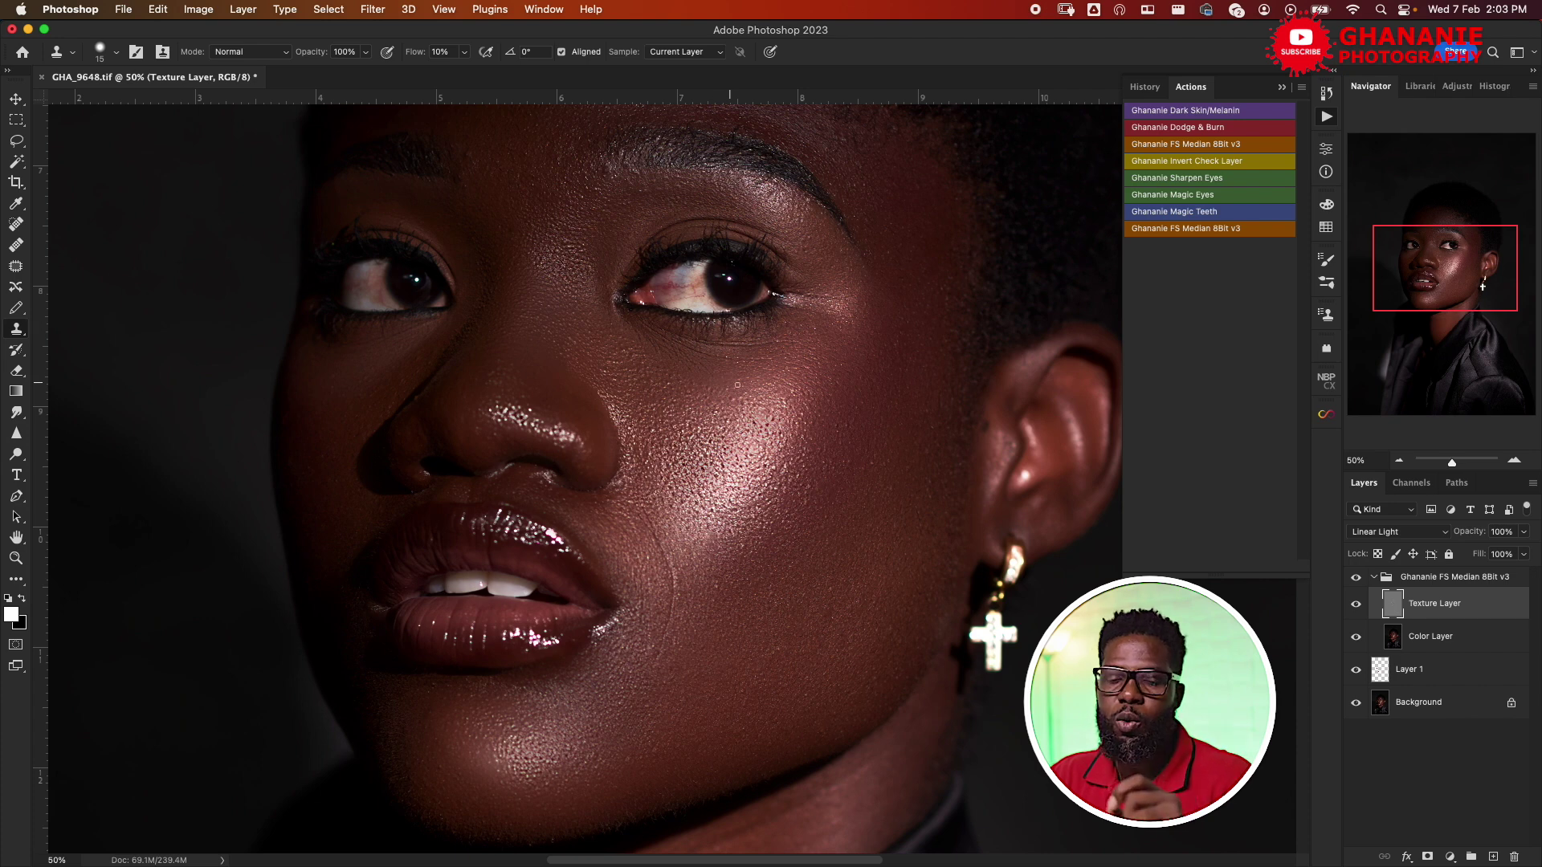
pyautogui.moveTo(782, 570); pyautogui.dragTo(792, 456)
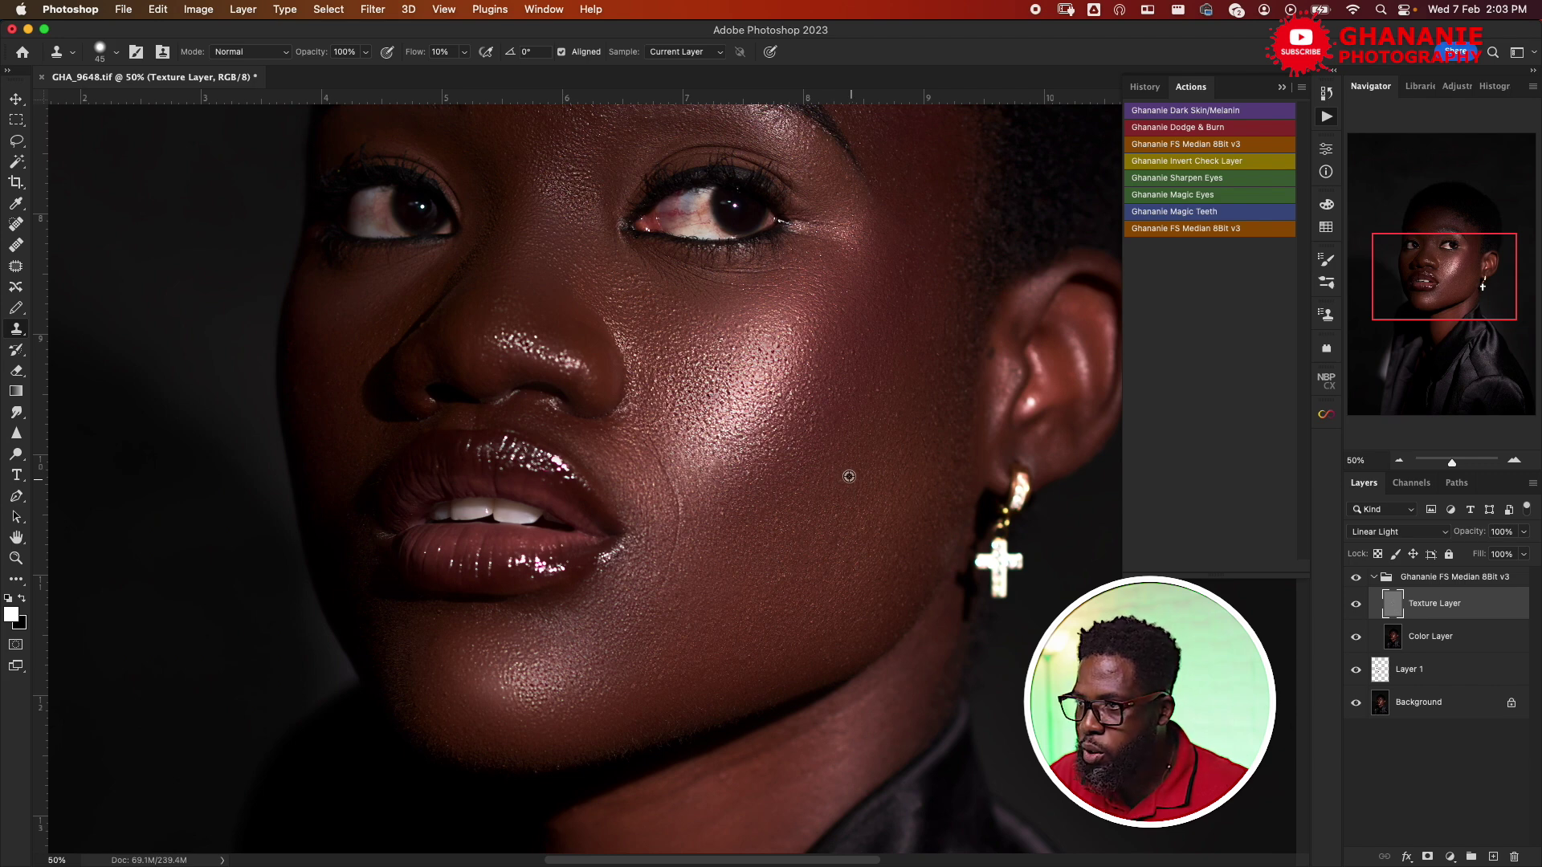
# Clone clean skin texture over the outer cheek near the ear on the Texture Layer with a Clone Stamp size of 45.
pyautogui.keyDown('alt'); pyautogui.click(853, 446); pyautogui.keyUp('alt')
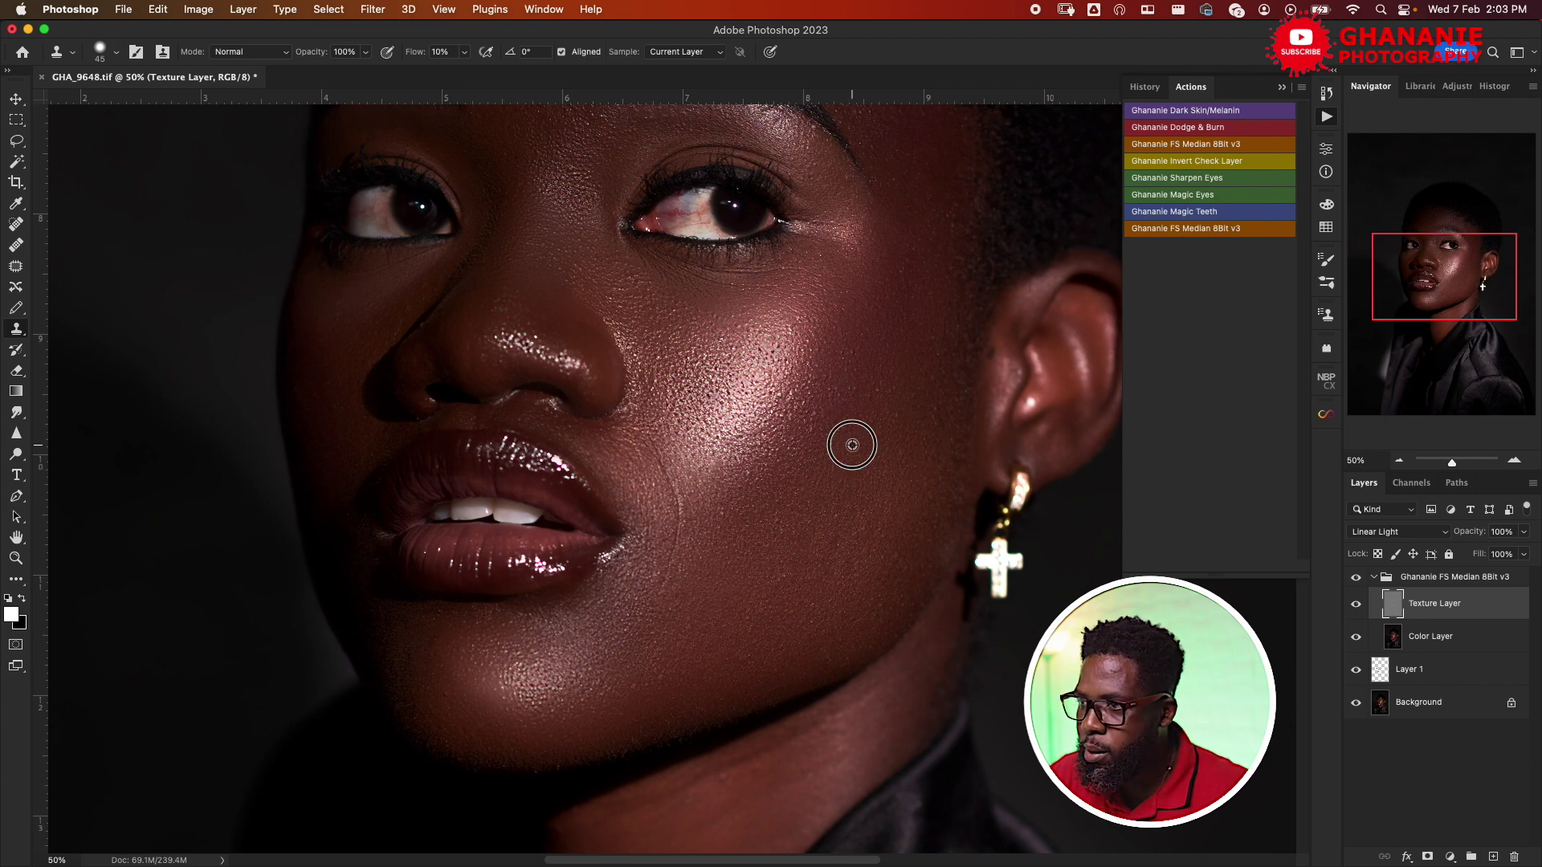
pyautogui.click(849, 394)
pyautogui.moveTo(850, 394); pyautogui.dragTo(853, 380)
pyautogui.click(881, 390)
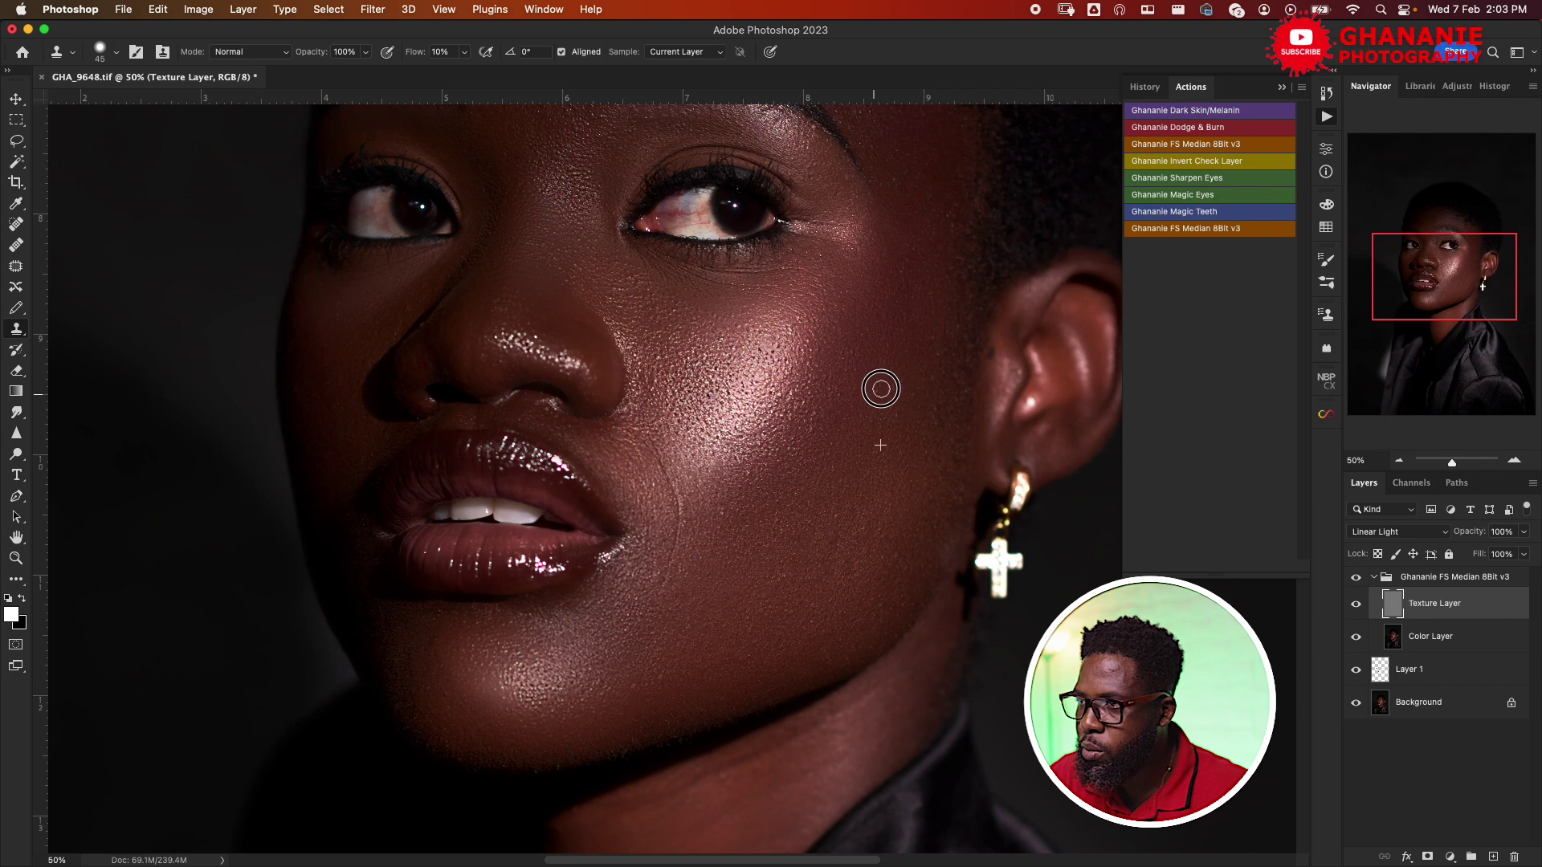
pyautogui.click(895, 388)
pyautogui.click(893, 450)
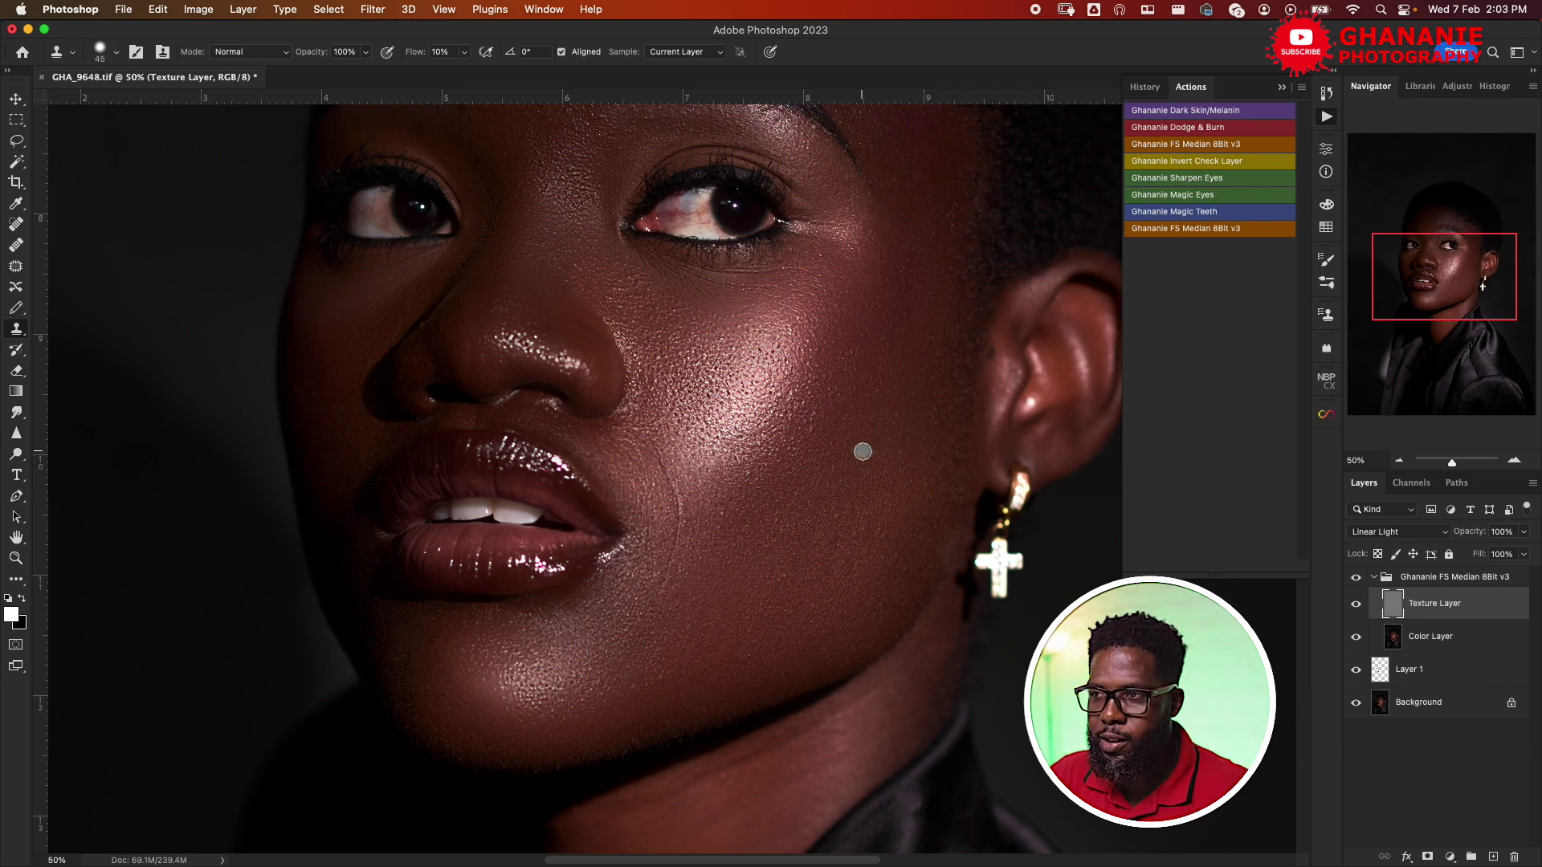
pyautogui.scroll(5, 757, 500)
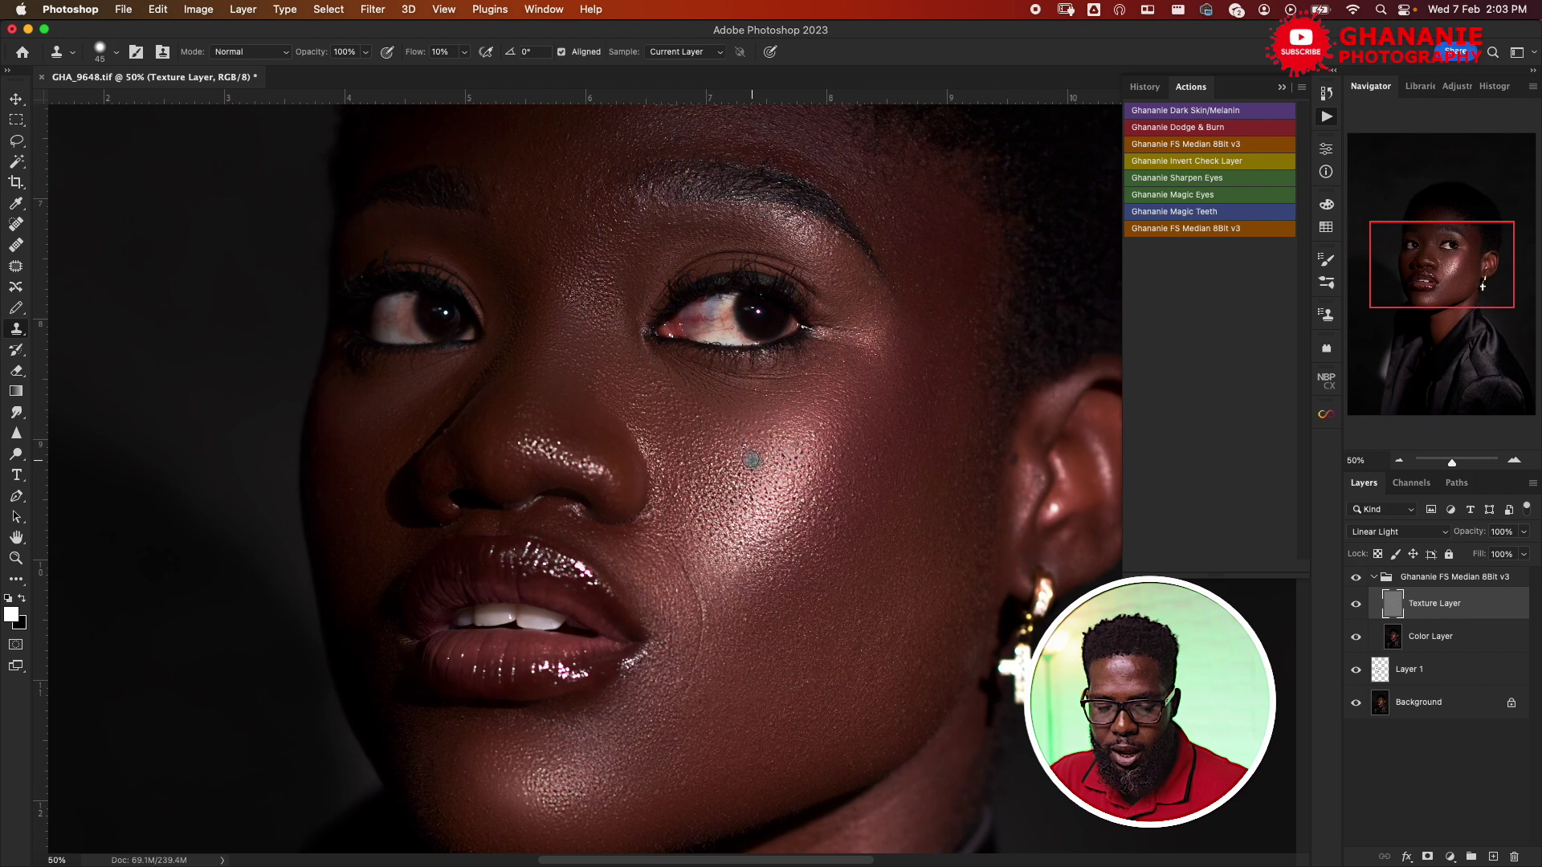
# Set the Clone Stamp size to 60 and even out the texture under the eye and across the upper cheek.
pyautogui.press(']')
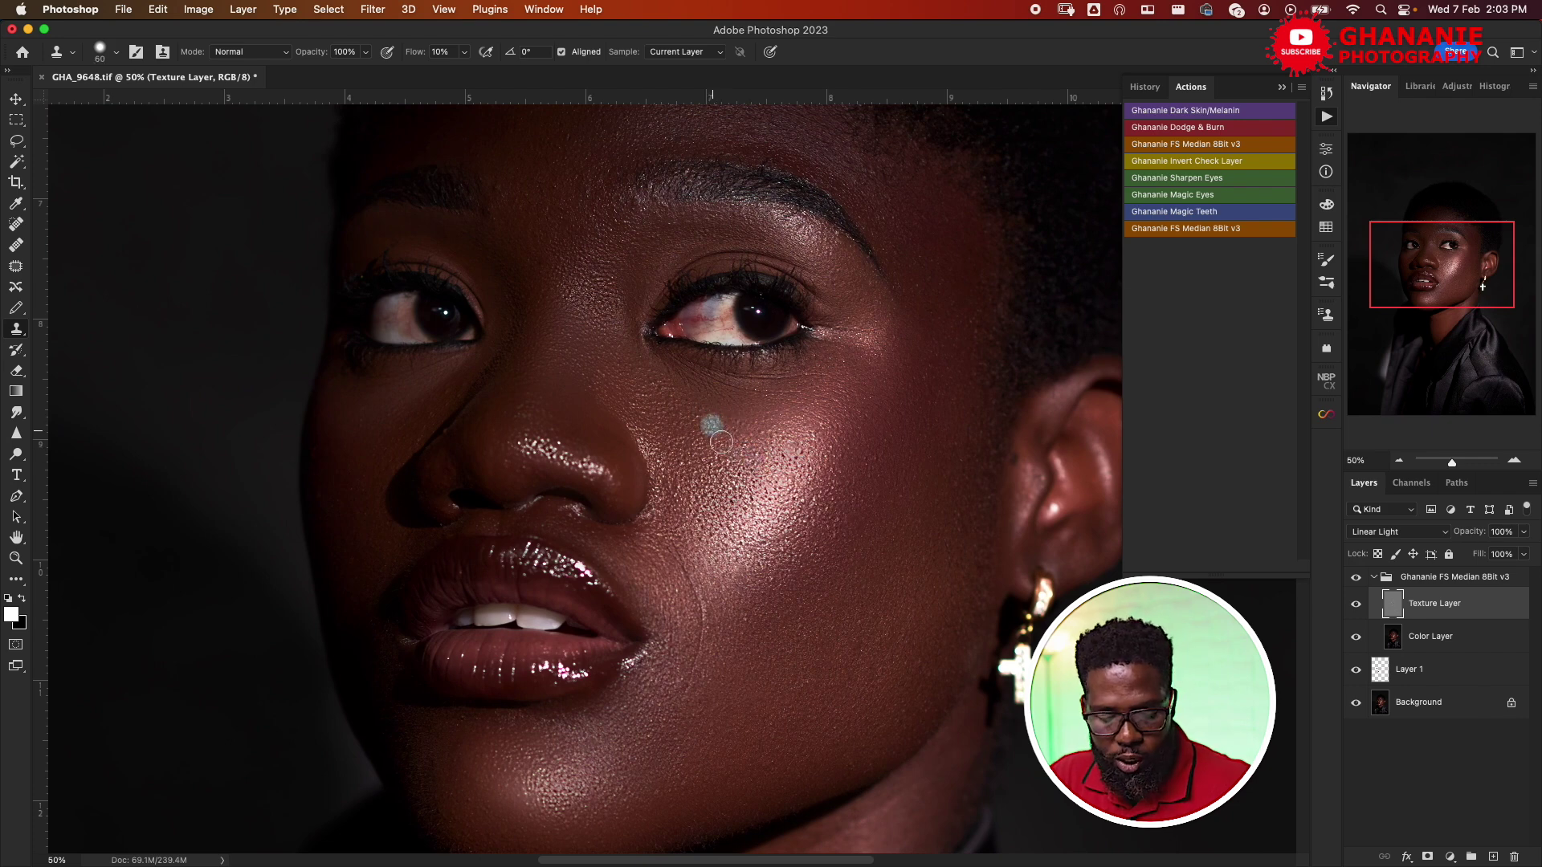
pyautogui.keyDown('alt'); pyautogui.click(754, 413); pyautogui.keyUp('alt')
pyautogui.click(660, 387)
pyautogui.click(695, 408)
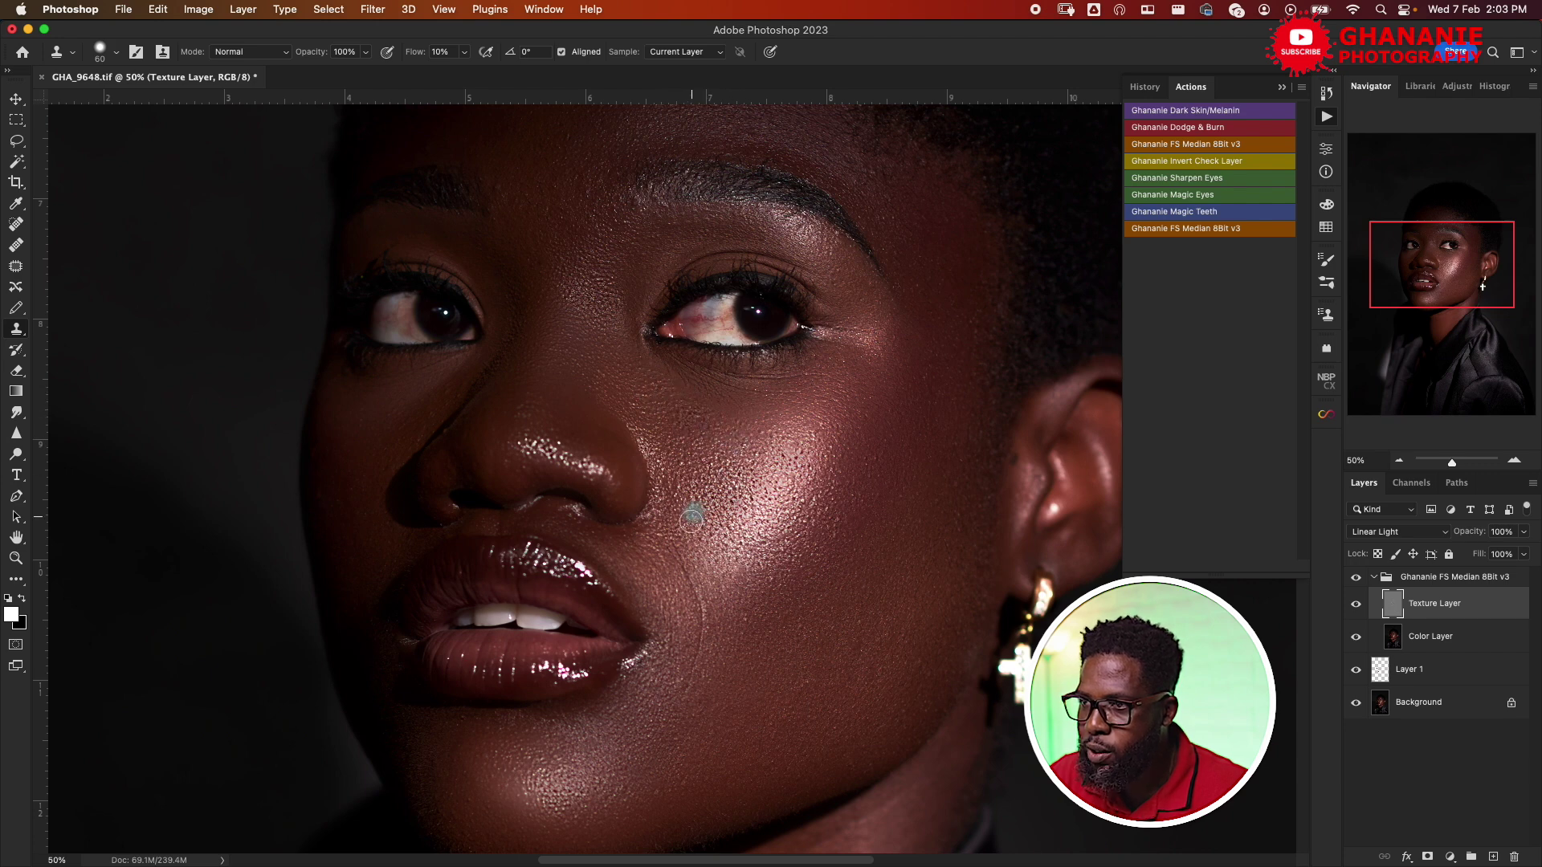
pyautogui.keyDown('alt'); pyautogui.click(855, 424); pyautogui.keyUp('alt')
pyautogui.moveTo(803, 452)
pyautogui.mouseDown()
pyautogui.moveTo(807, 494)
pyautogui.moveTo(831, 461)
pyautogui.moveTo(817, 512)
pyautogui.moveTo(844, 519)
pyautogui.moveTo(820, 539)
pyautogui.mouseUp()
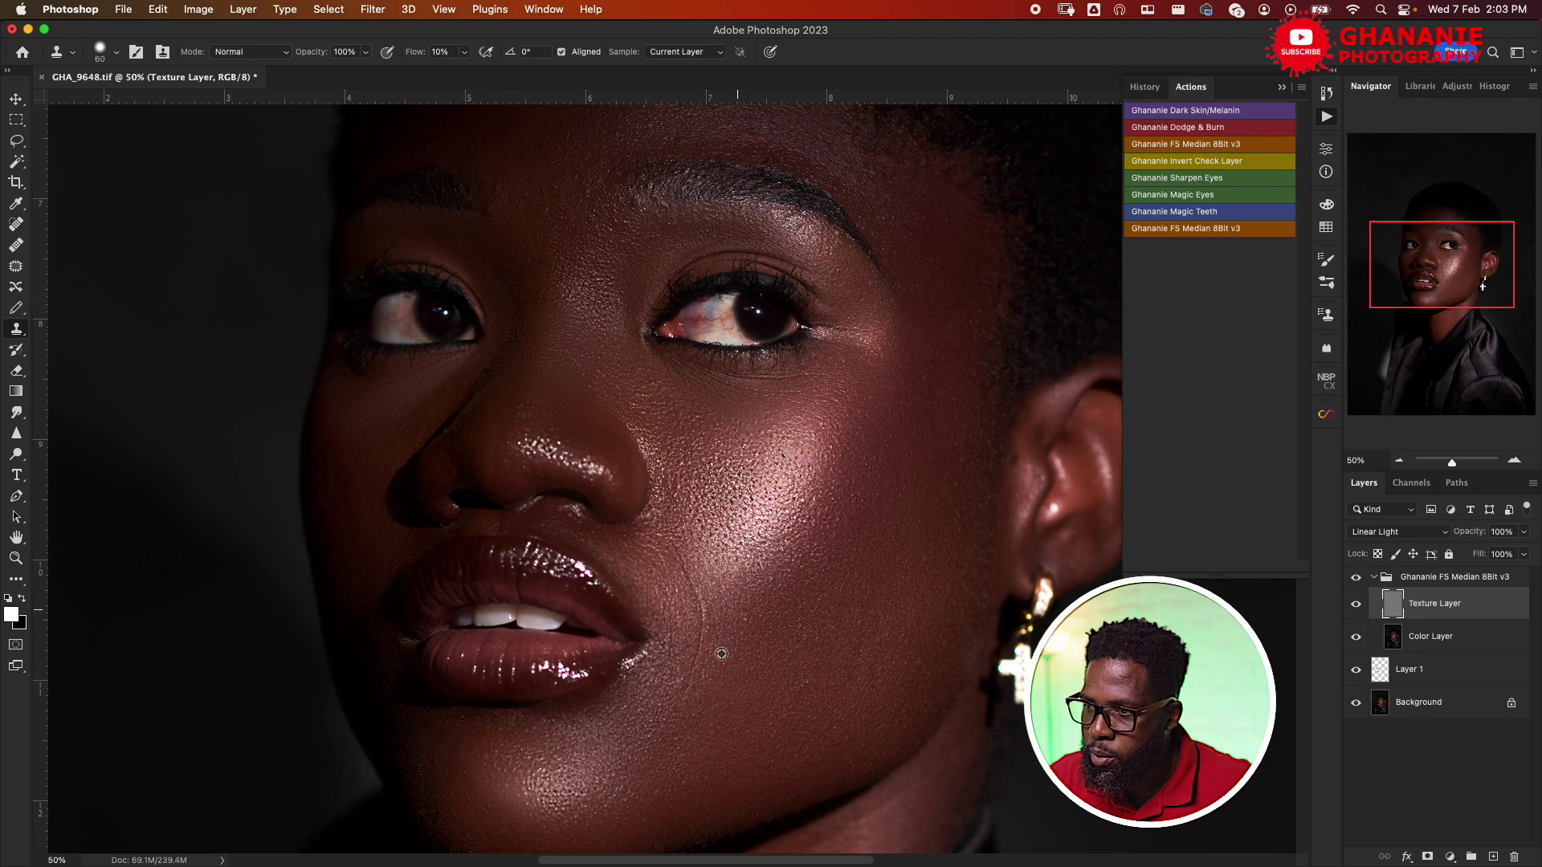
# Clone smoother texture along the smile line and over the lower cheek beside the mouth on the Texture Layer.
pyautogui.moveTo(681, 557)
pyautogui.mouseDown()
pyautogui.moveTo(701, 613)
pyautogui.moveTo(696, 695)
pyautogui.mouseUp()
pyautogui.moveTo(746, 623); pyautogui.dragTo(743, 694)
pyautogui.moveTo(771, 592); pyautogui.dragTo(840, 420)
pyautogui.moveTo(738, 466); pyautogui.dragTo(730, 499)
pyautogui.moveTo(740, 620); pyautogui.dragTo(752, 811)
pyautogui.moveTo(646, 465)
pyautogui.mouseDown()
pyautogui.moveTo(671, 475)
pyautogui.moveTo(696, 426)
pyautogui.moveTo(674, 633)
pyautogui.mouseUp()
pyautogui.moveTo(753, 480); pyautogui.dragTo(704, 492)
pyautogui.click(640, 485)
pyautogui.click(569, 602)
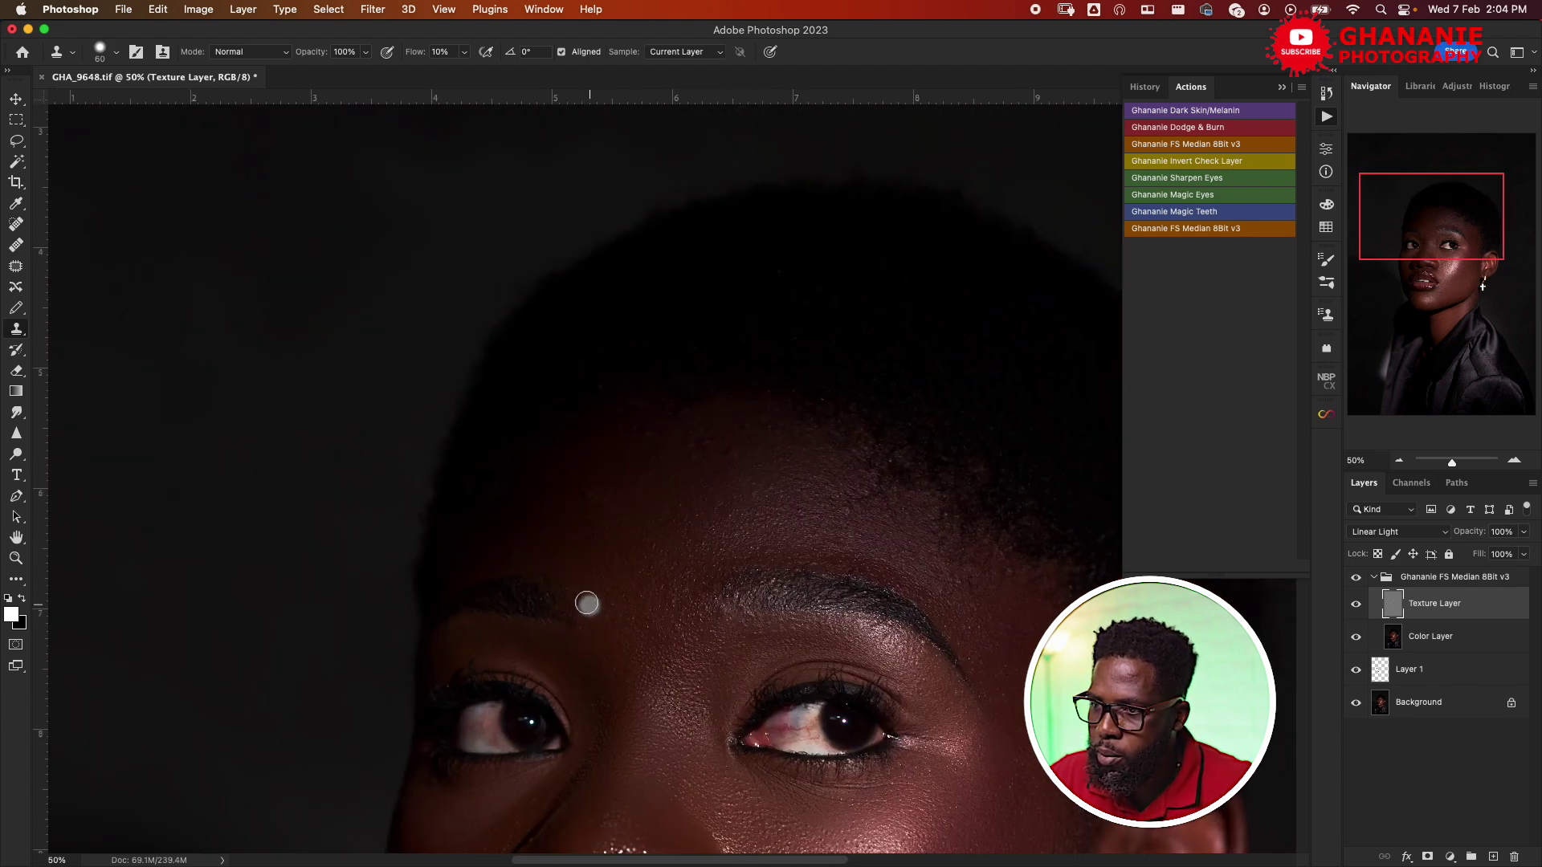
# Clean up the shiny, rough texture on the nose tip with the Clone Stamp at size 60.
pyautogui.scroll(-3, 666, 609)
pyautogui.scroll(-5, 777, 546)
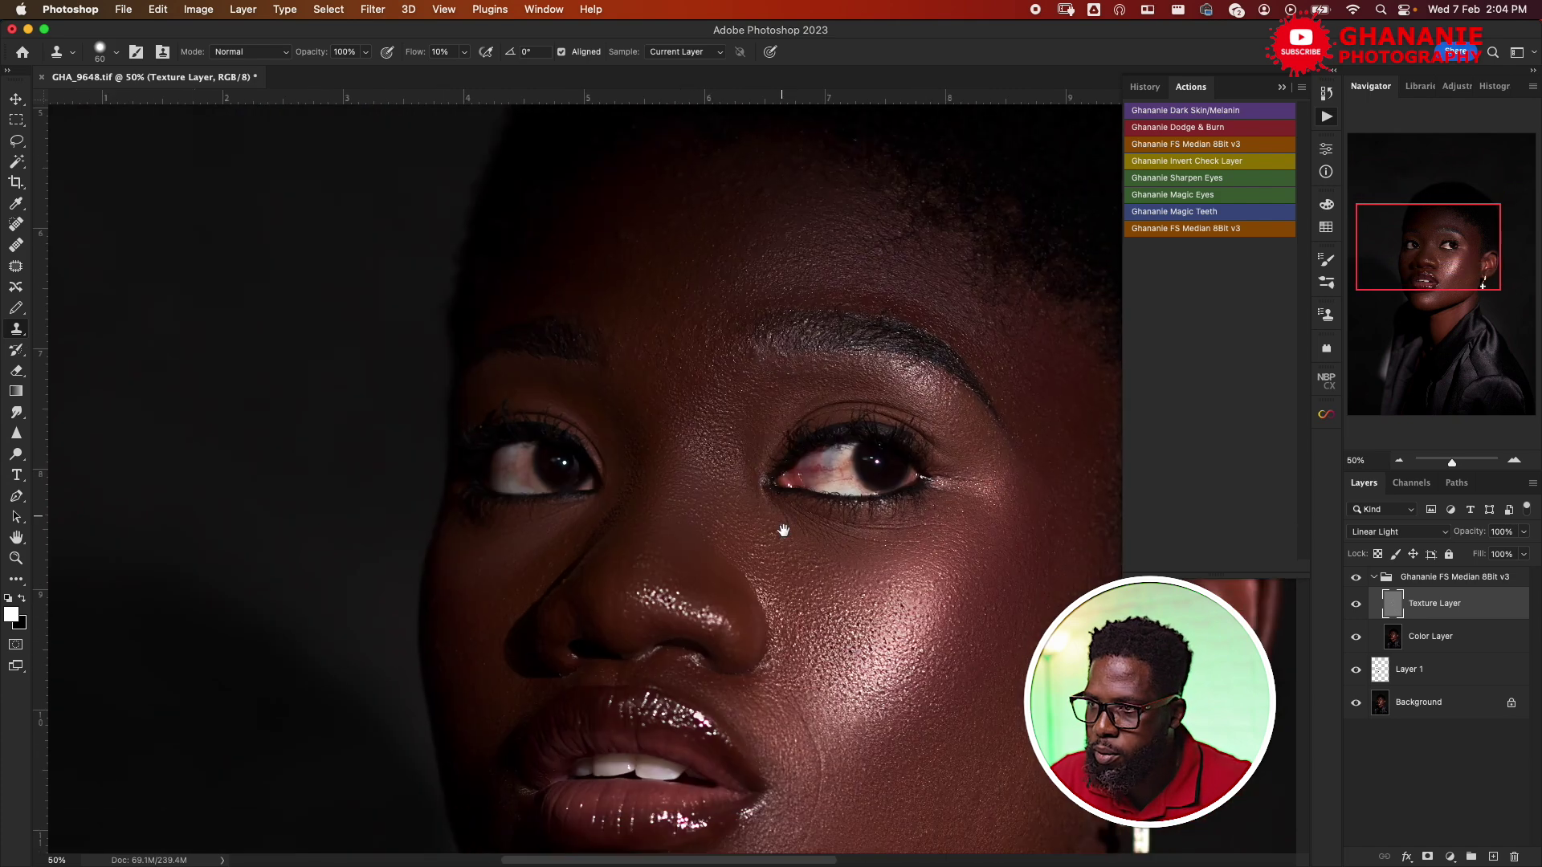
pyautogui.scroll(-3, 782, 511)
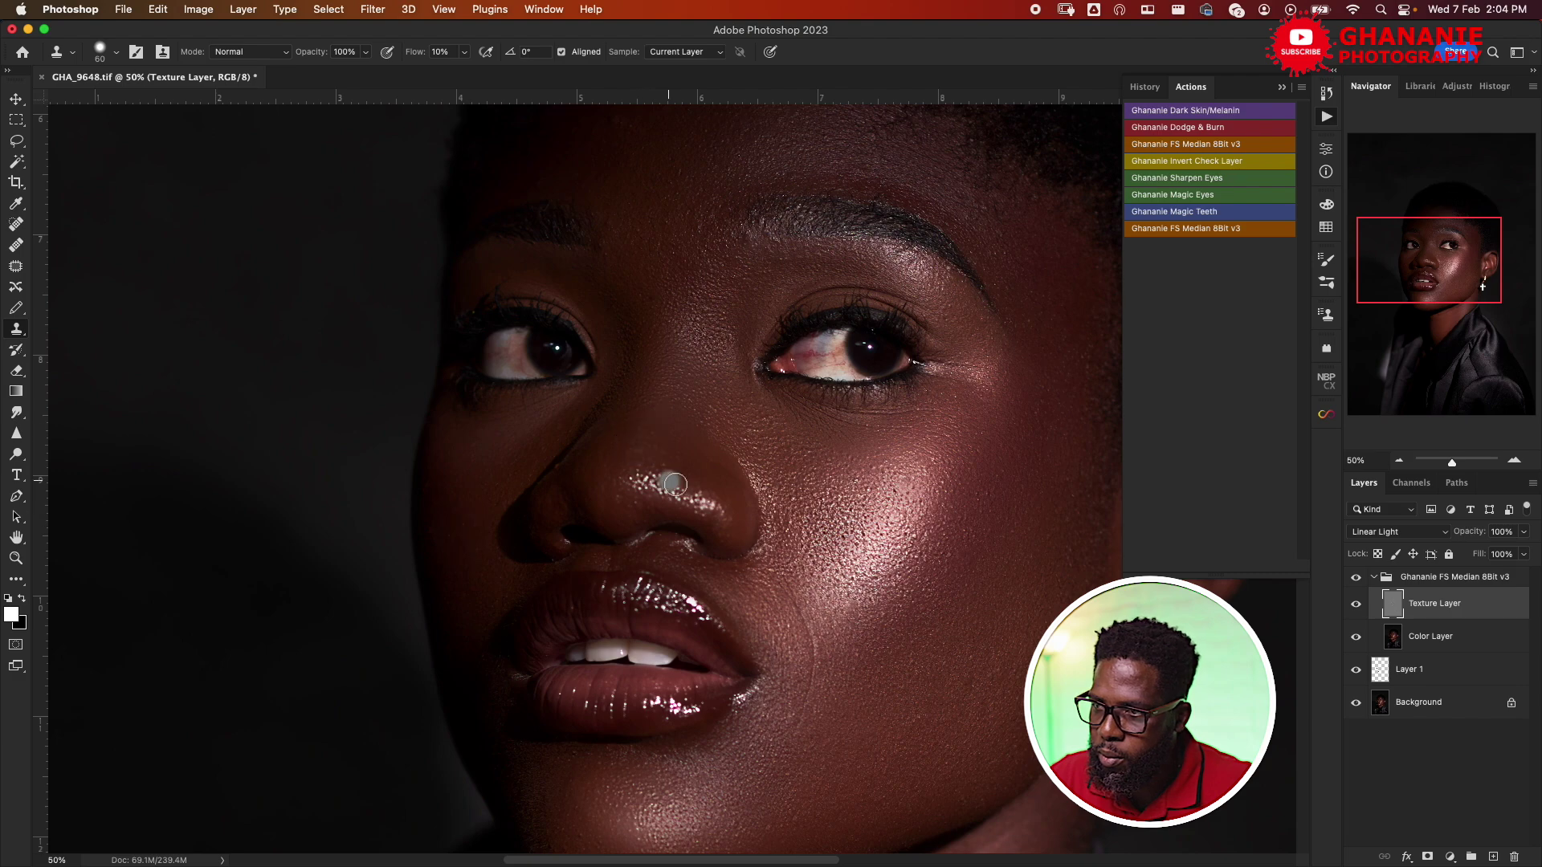
pyautogui.scroll(-3, 803, 563)
pyautogui.moveTo(629, 655)
pyautogui.mouseDown()
pyautogui.moveTo(599, 685)
pyautogui.moveTo(626, 747)
pyautogui.moveTo(644, 730)
pyautogui.mouseUp()
pyautogui.moveTo(944, 510); pyautogui.dragTo(680, 287)
pyautogui.scroll(-2, 680, 286)
pyautogui.scroll(10, 726, 551)
pyautogui.scroll(-2, 695, 592)
pyautogui.hscroll(-2, 695, 592)
pyautogui.scroll(-4, 545, 488)
pyautogui.hscroll(-1, 545, 488)
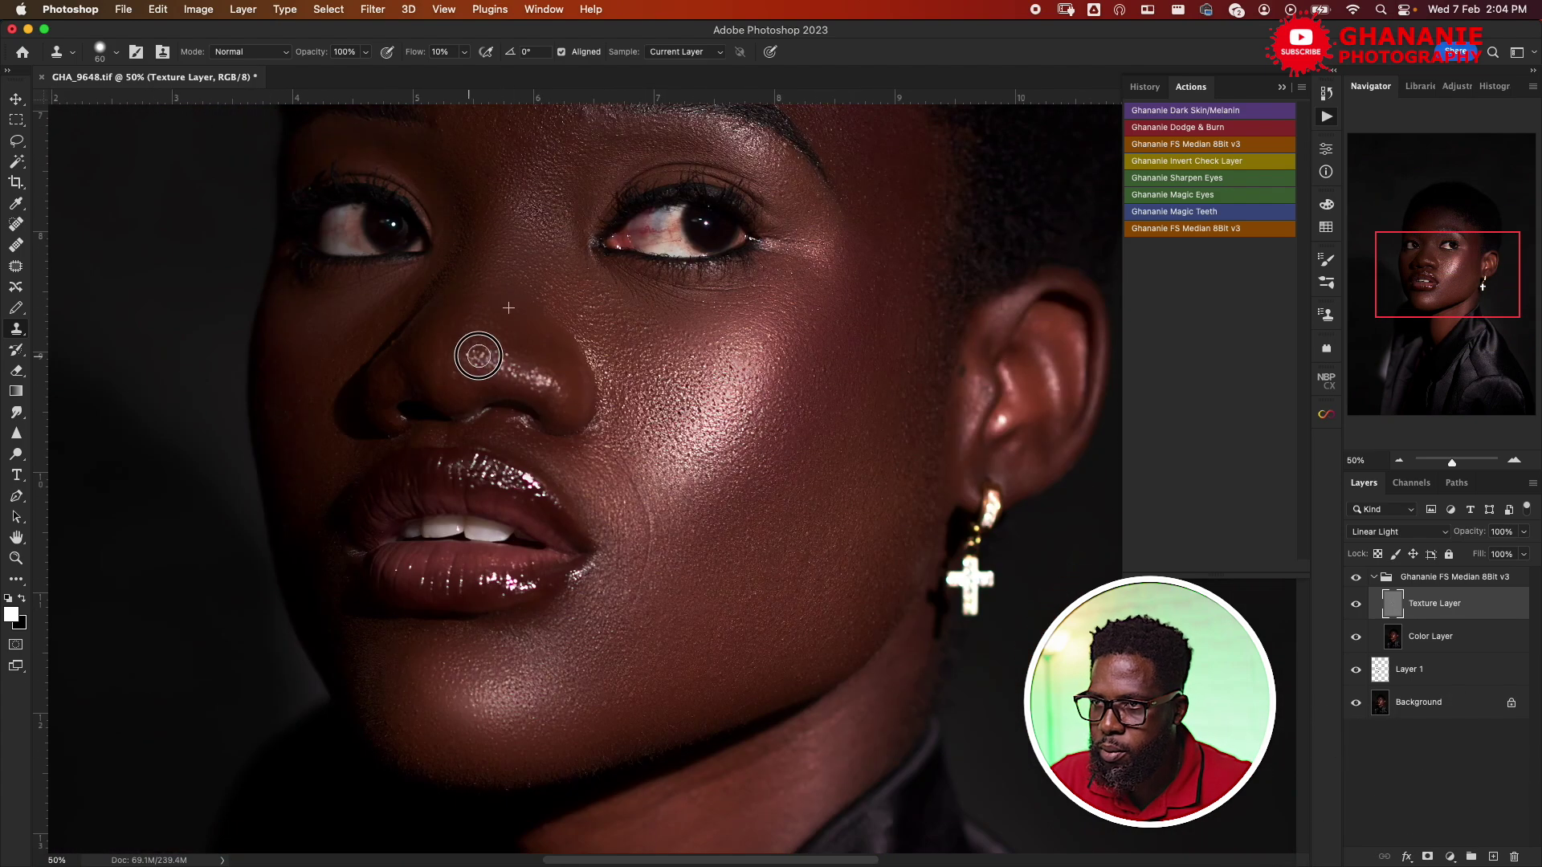
# Clone finer skin texture over the bright highlight on the cheek beside the nose.
pyautogui.keyDown('alt'); pyautogui.click(675, 367); pyautogui.keyUp('alt')
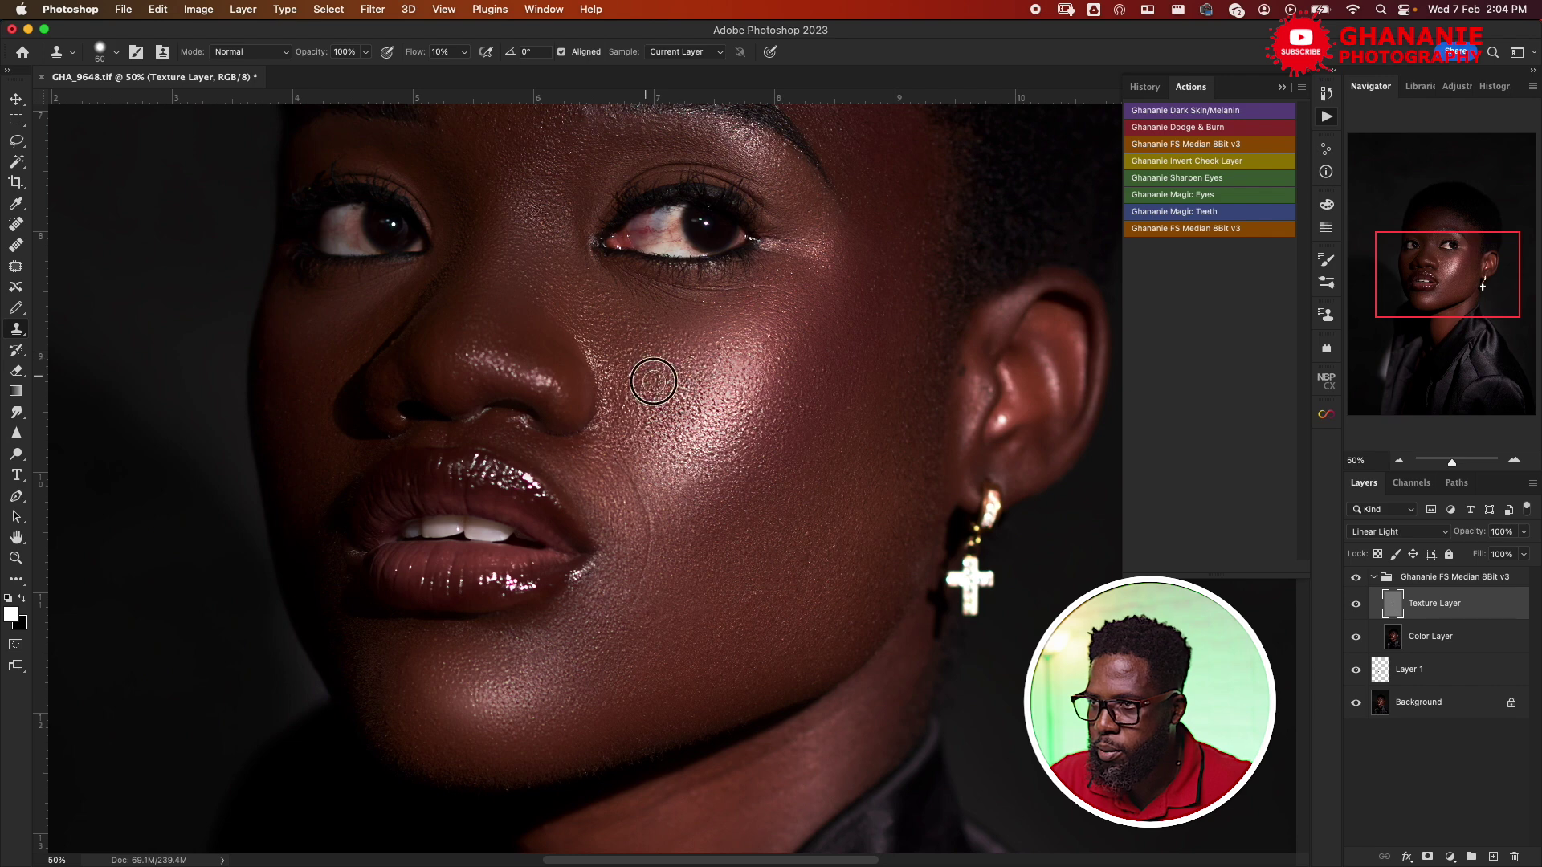
pyautogui.click(666, 439)
pyautogui.moveTo(685, 399)
pyautogui.mouseDown()
pyautogui.moveTo(695, 410)
pyautogui.moveTo(632, 388)
pyautogui.mouseUp()
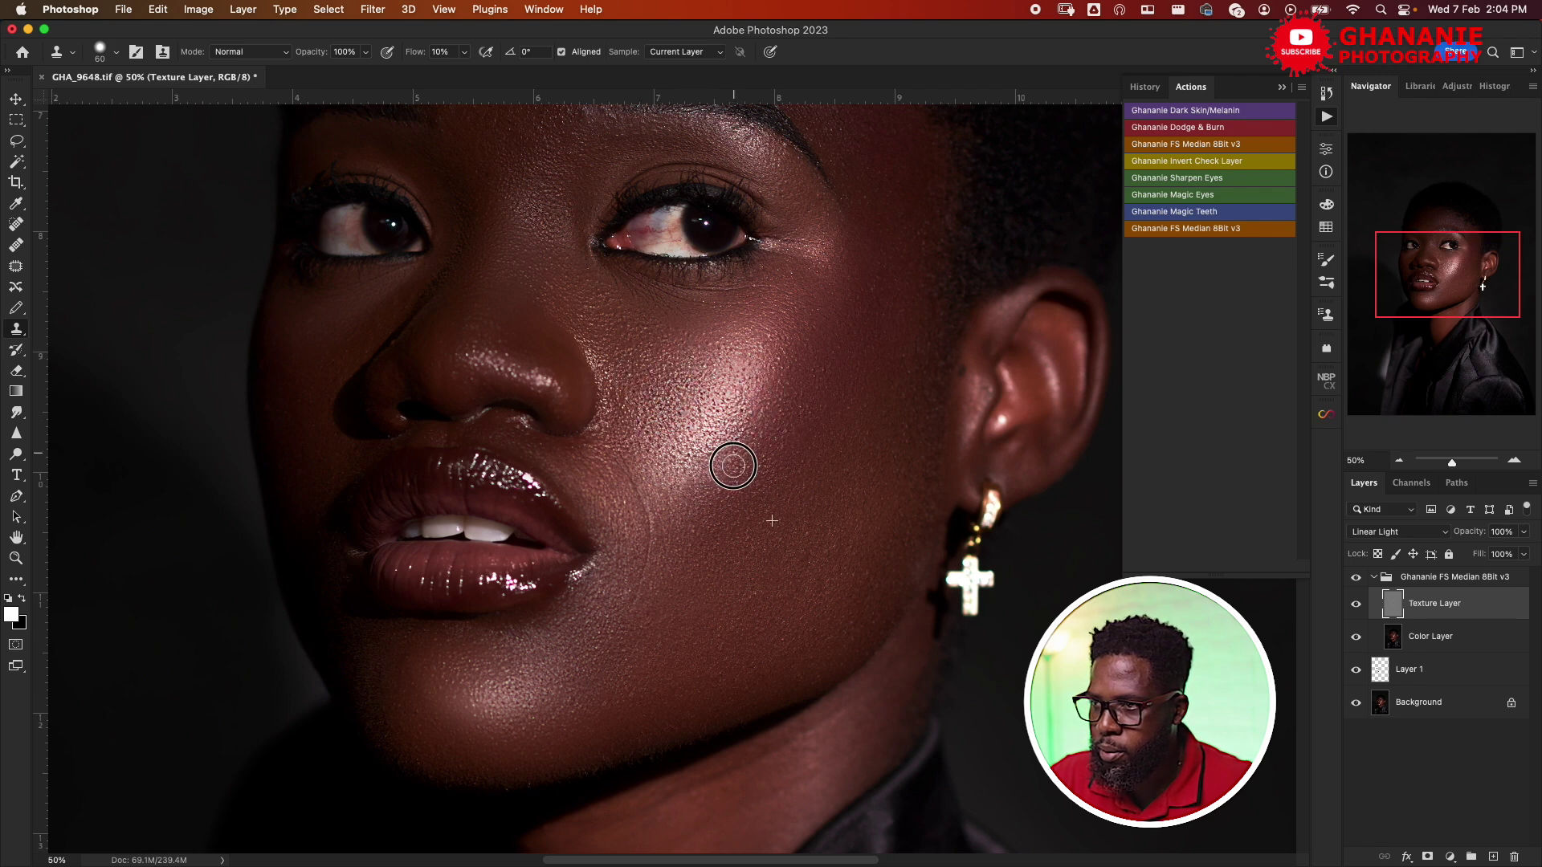
pyautogui.press('super+minus')
pyautogui.press('super+minus')
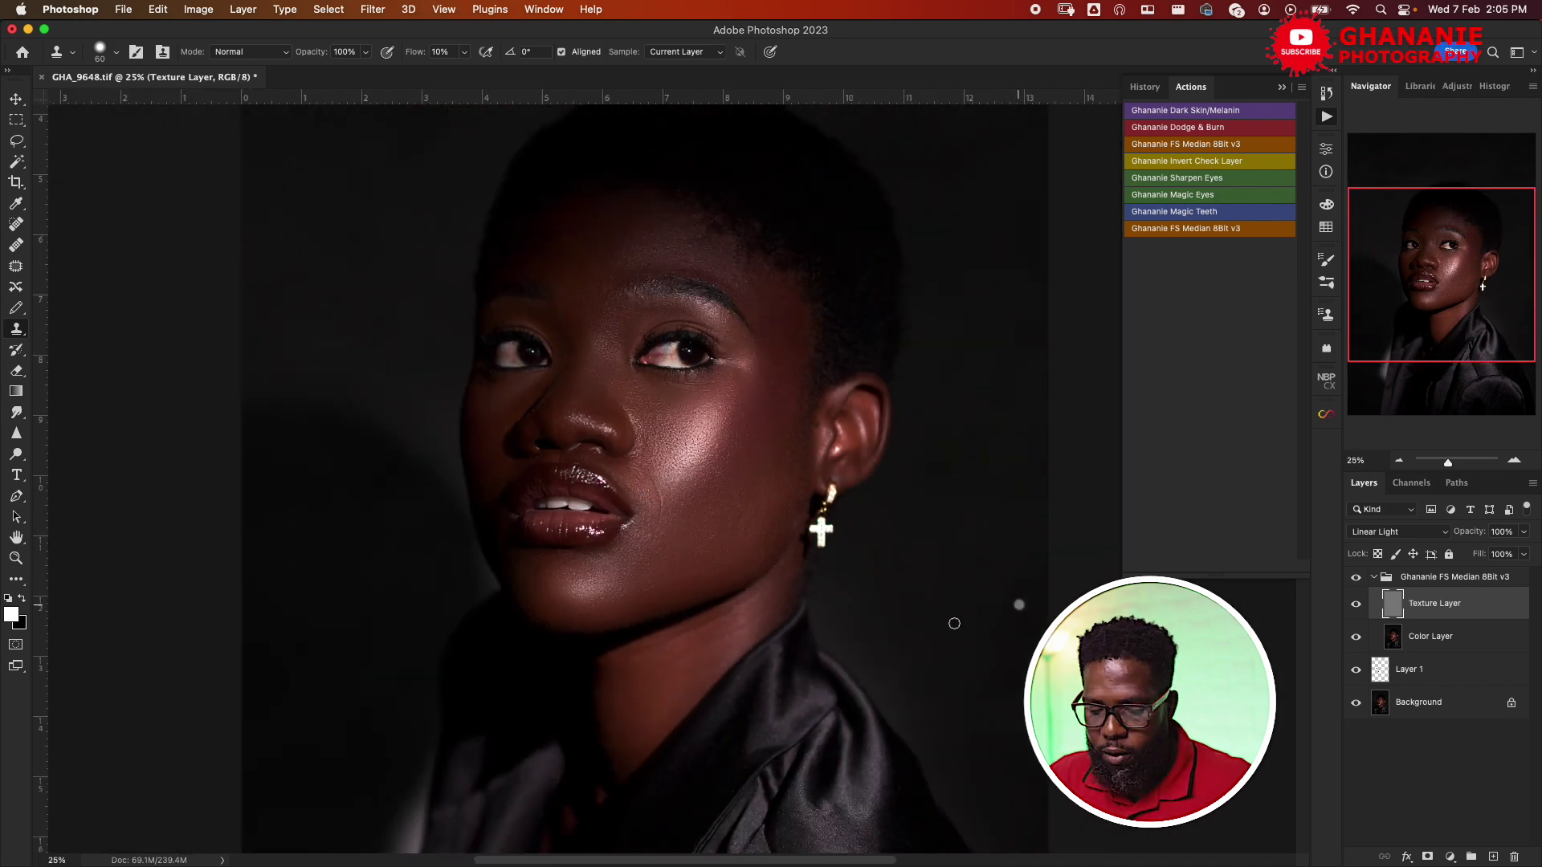
# Select the Color Layer again and switch back to the Mixer Brush.
pyautogui.click(1390, 639)
pyautogui.moveTo(786, 452); pyautogui.dragTo(864, 518)
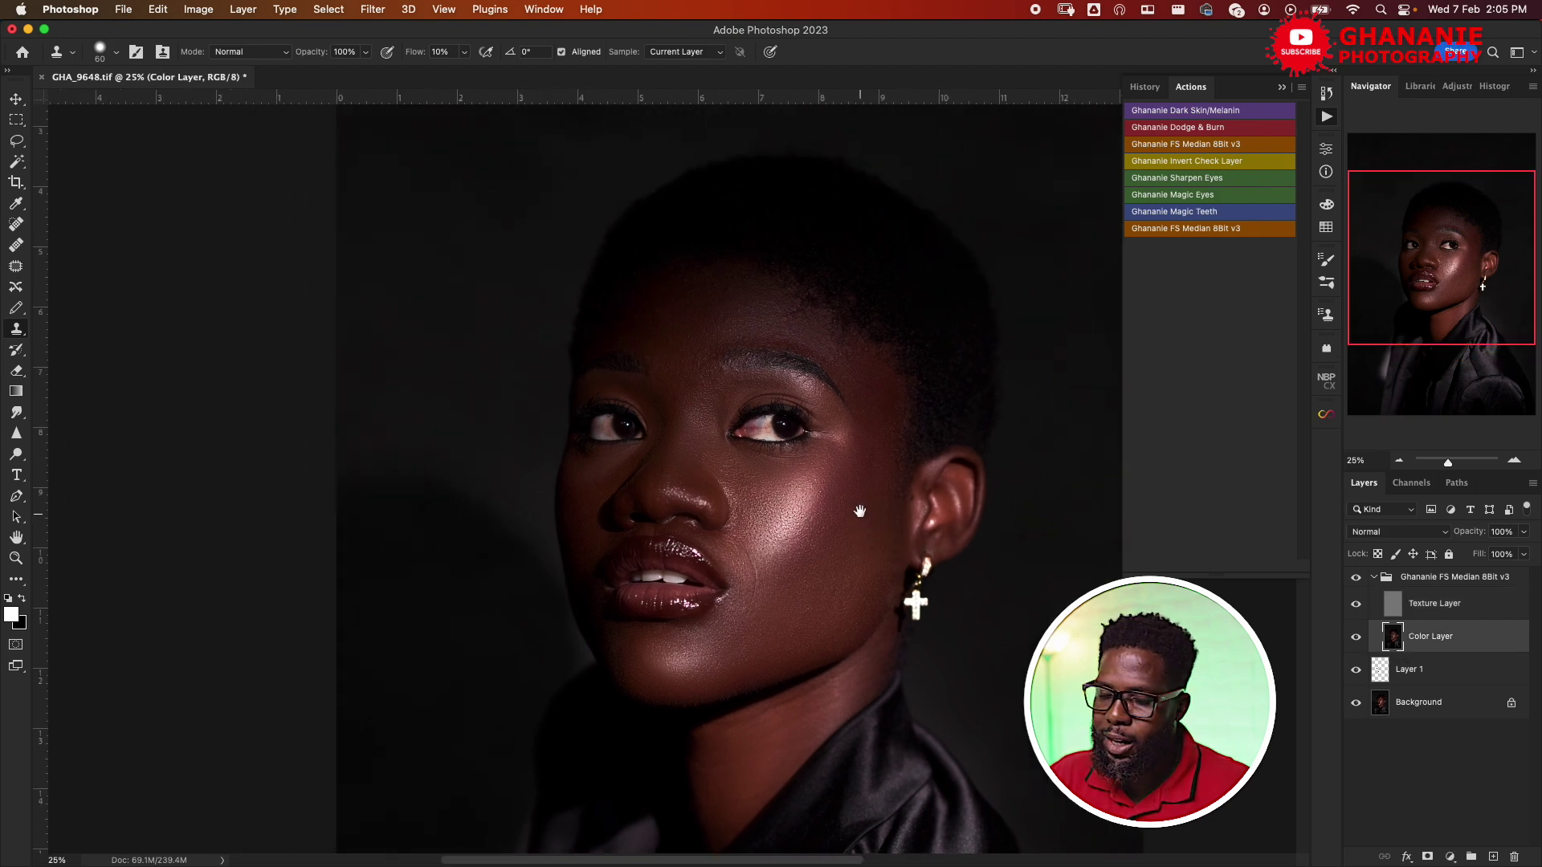
pyautogui.press('b')
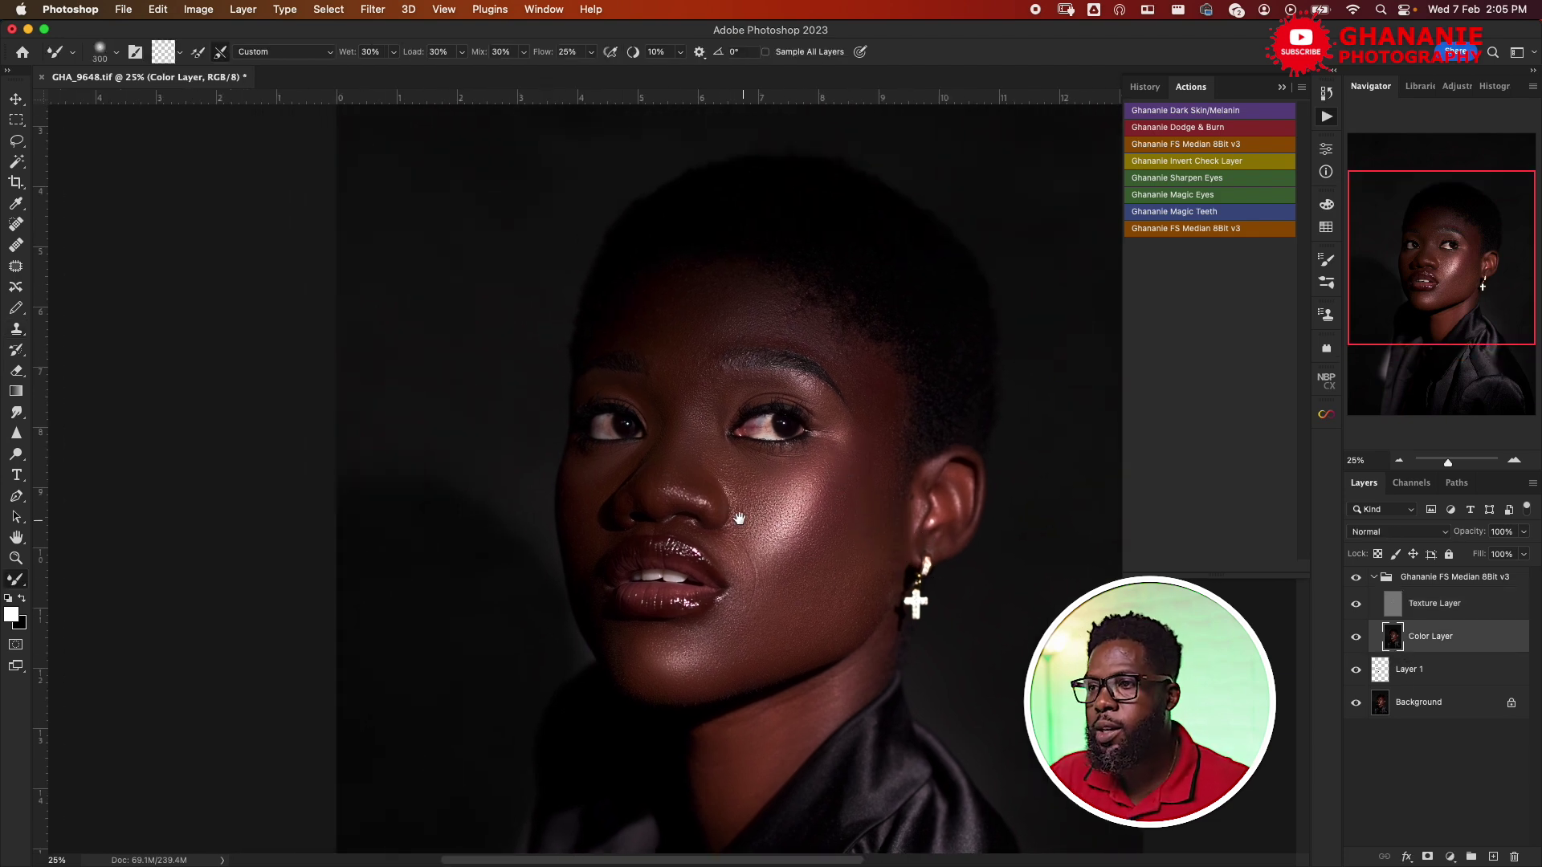
pyautogui.moveTo(741, 518); pyautogui.dragTo(839, 490)
# Blend the tones of the bright cheek highlight and under-eye area on the Color Layer with the Mixer Brush, reducing the brush size to 200.
pyautogui.press('[')
pyautogui.press('super+minus')
pyautogui.press('super+minus')
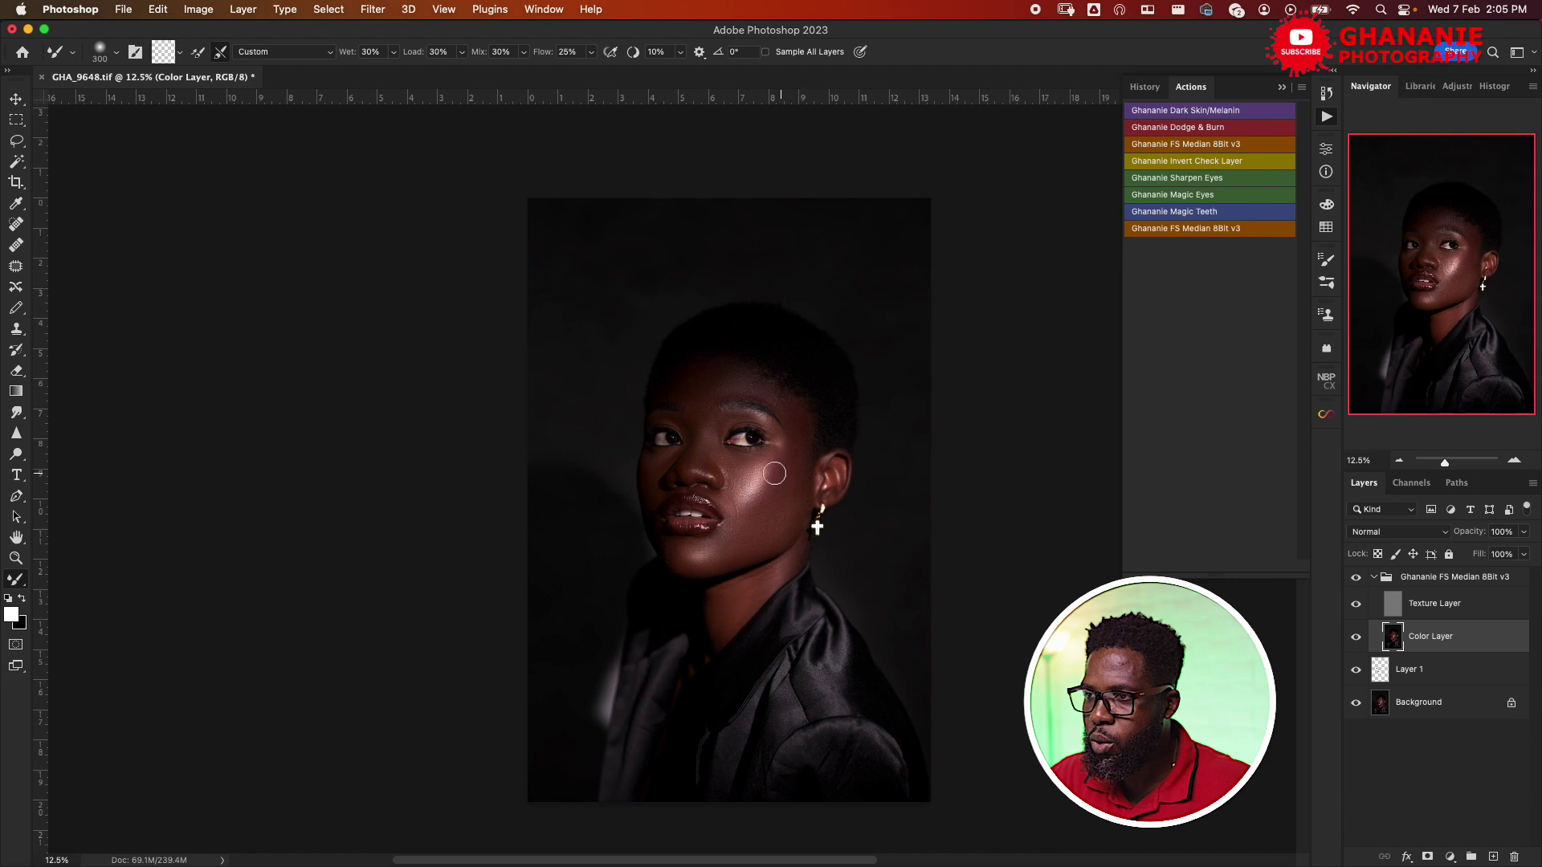
pyautogui.moveTo(753, 476); pyautogui.dragTo(744, 466)
pyautogui.press('[')
pyautogui.press('[')
pyautogui.press('[')
pyautogui.press(']')
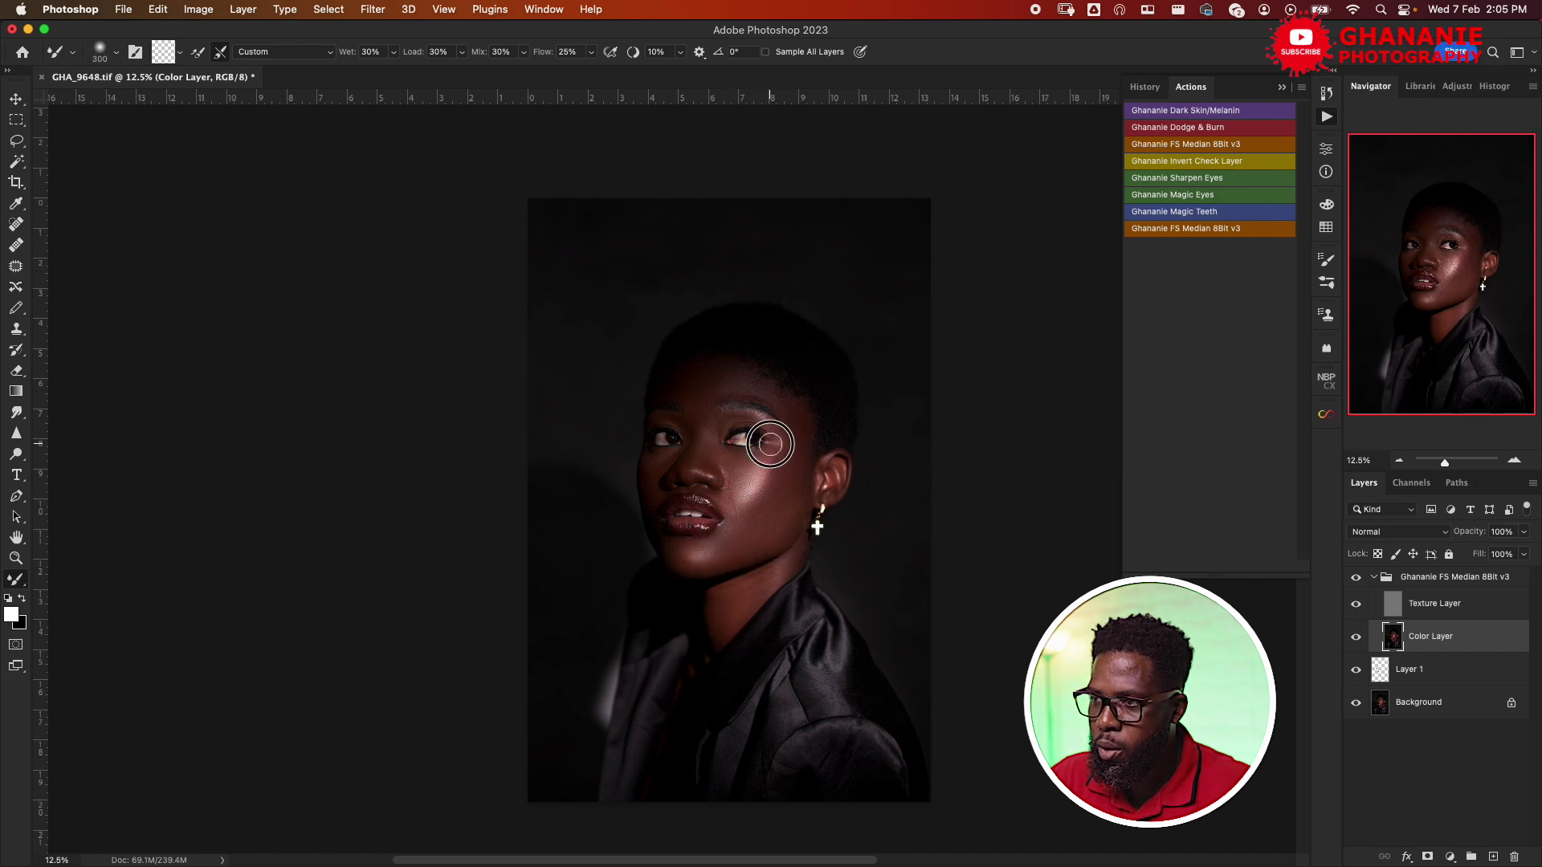
pyautogui.press('[')
pyautogui.press('[')
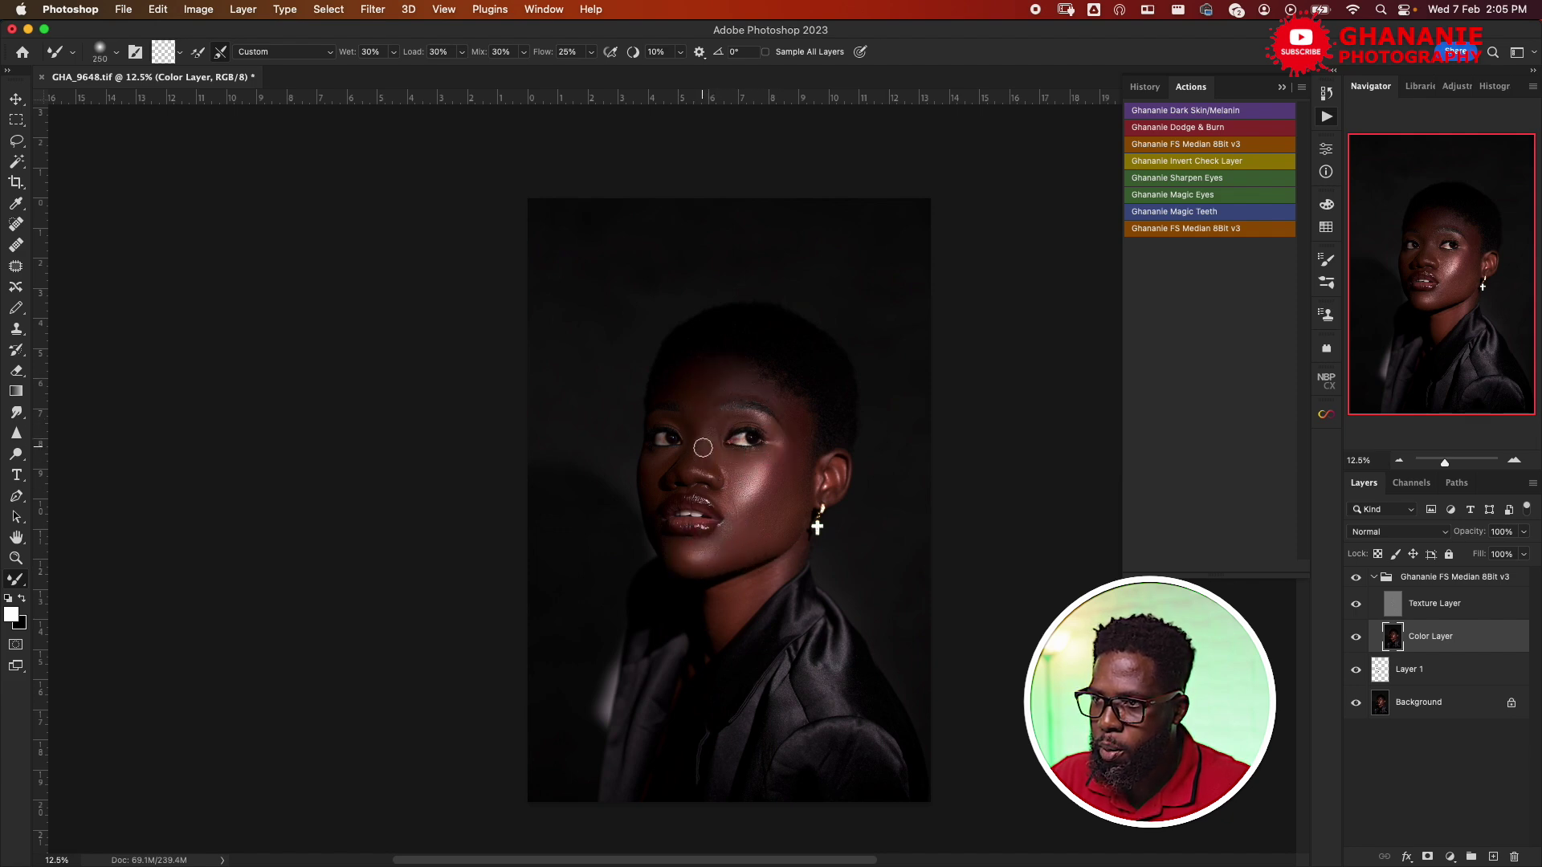
# Compare the face before and after retouching by hiding and showing the Ghananie FS Median 8Bit v3 group and Layer 1, leaving both visible.
pyautogui.hscroll(3, 727, 555)
pyautogui.scroll(2, 727, 555)
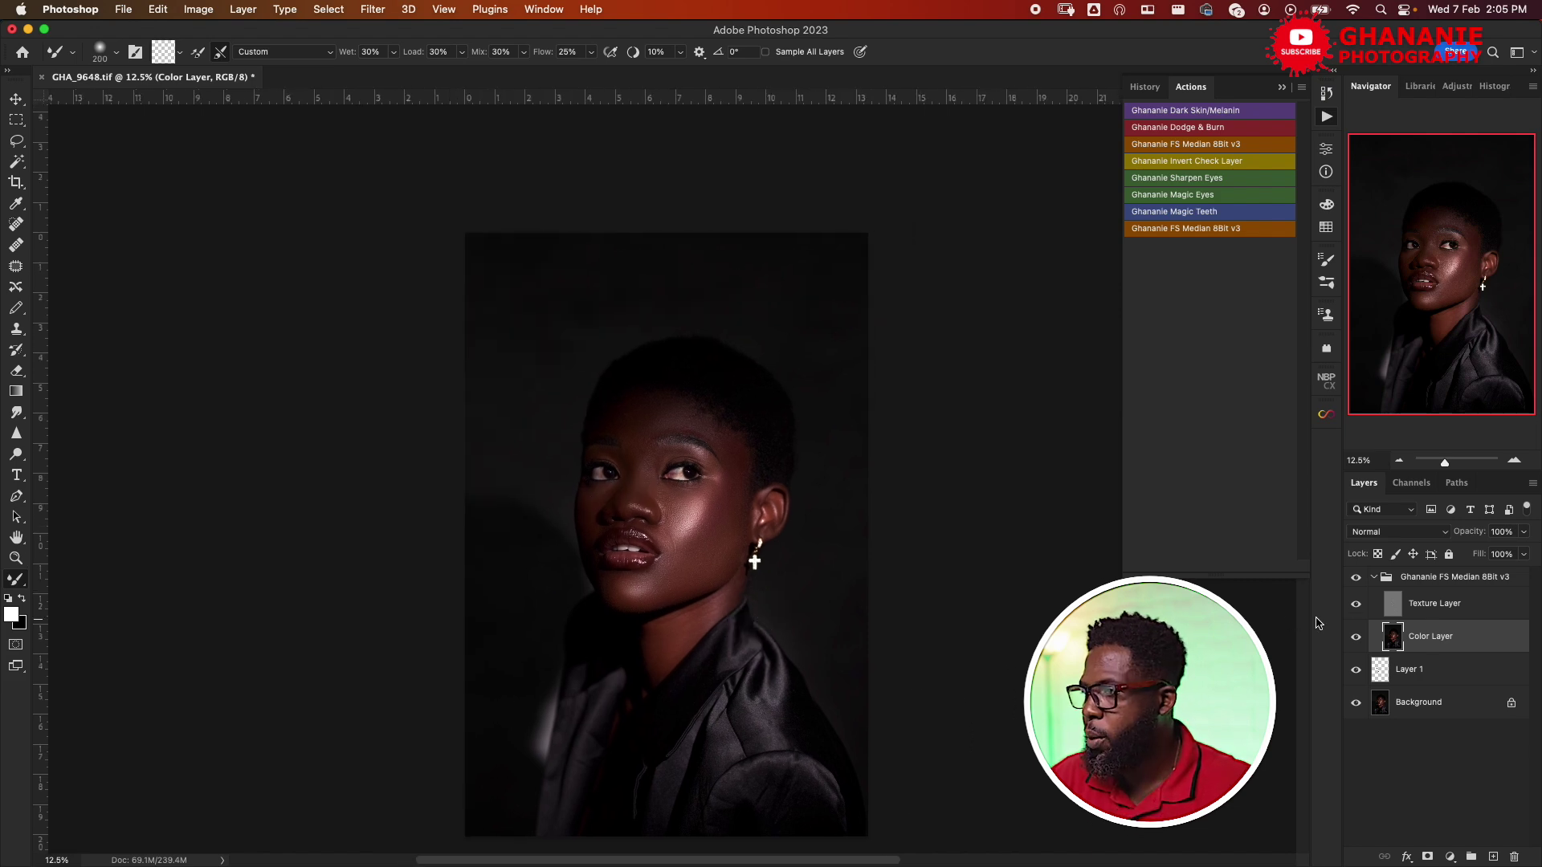
pyautogui.scroll(2, 674, 461)
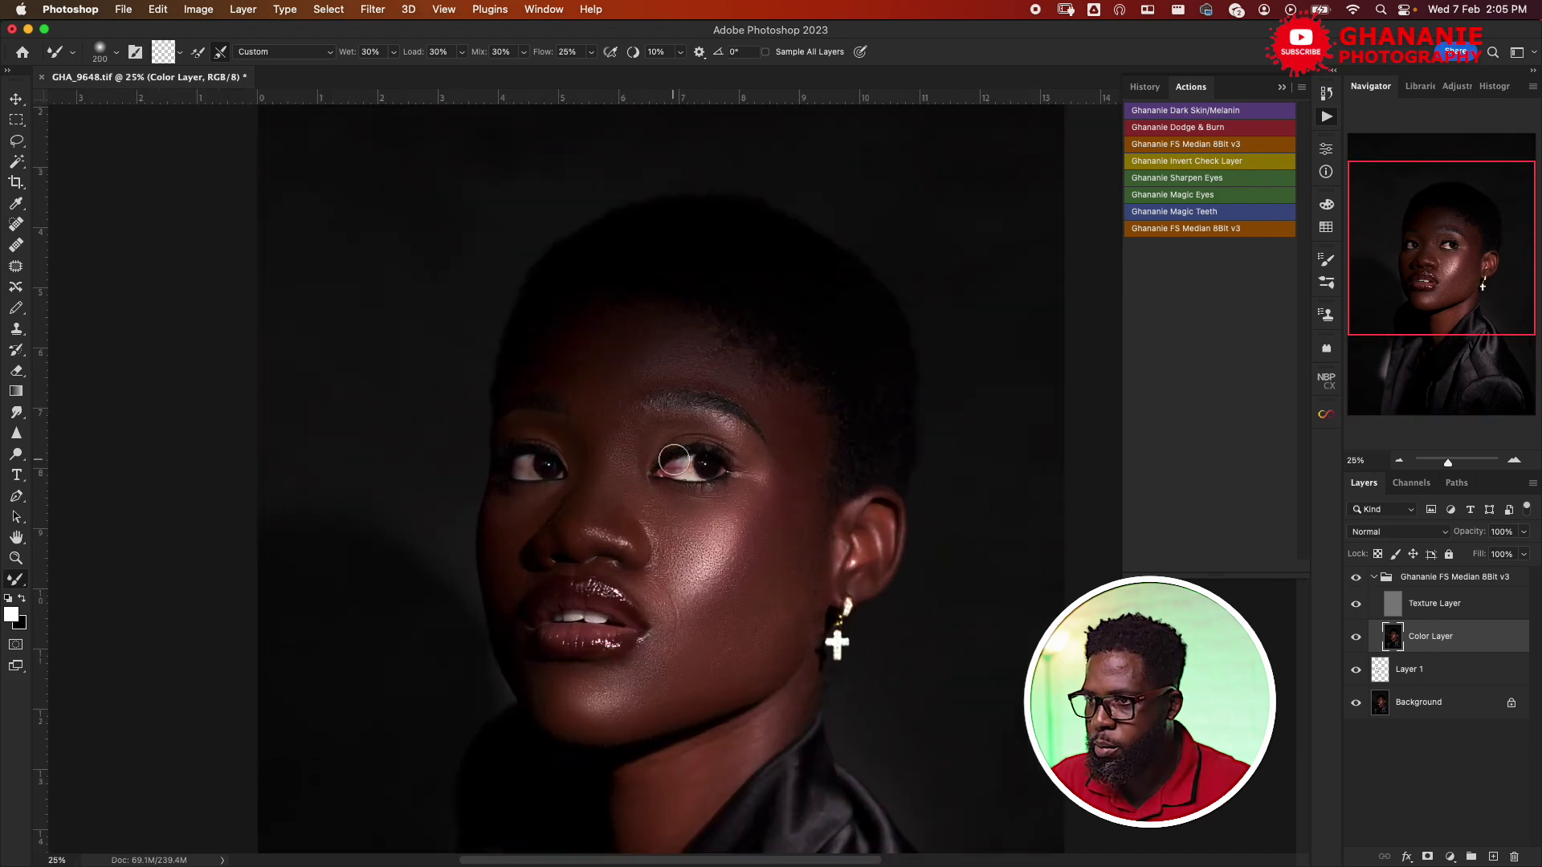
pyautogui.scroll(-3, 785, 575)
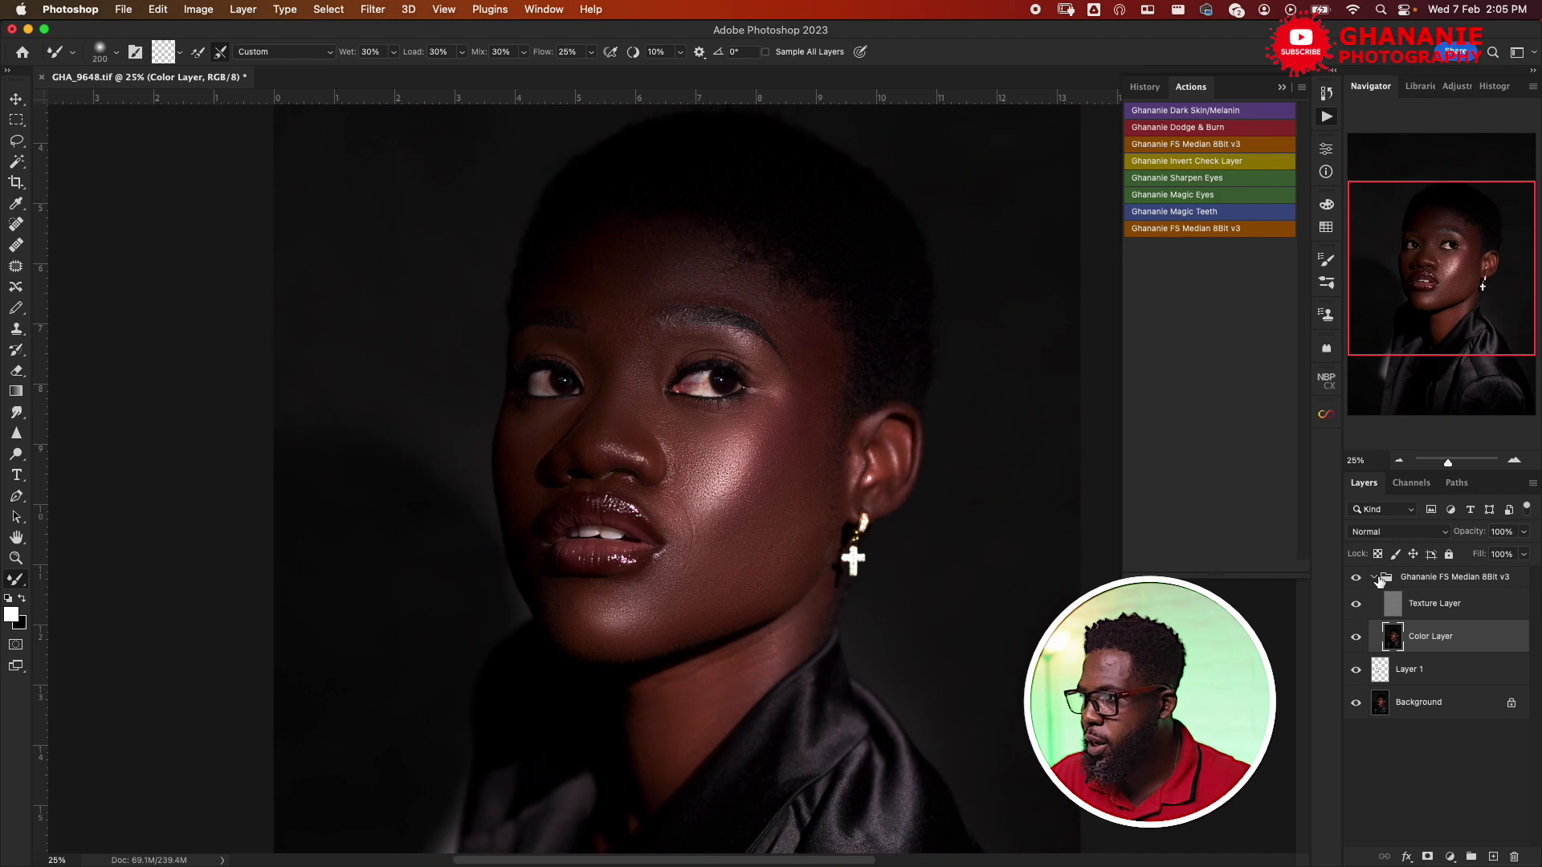
pyautogui.click(1356, 576)
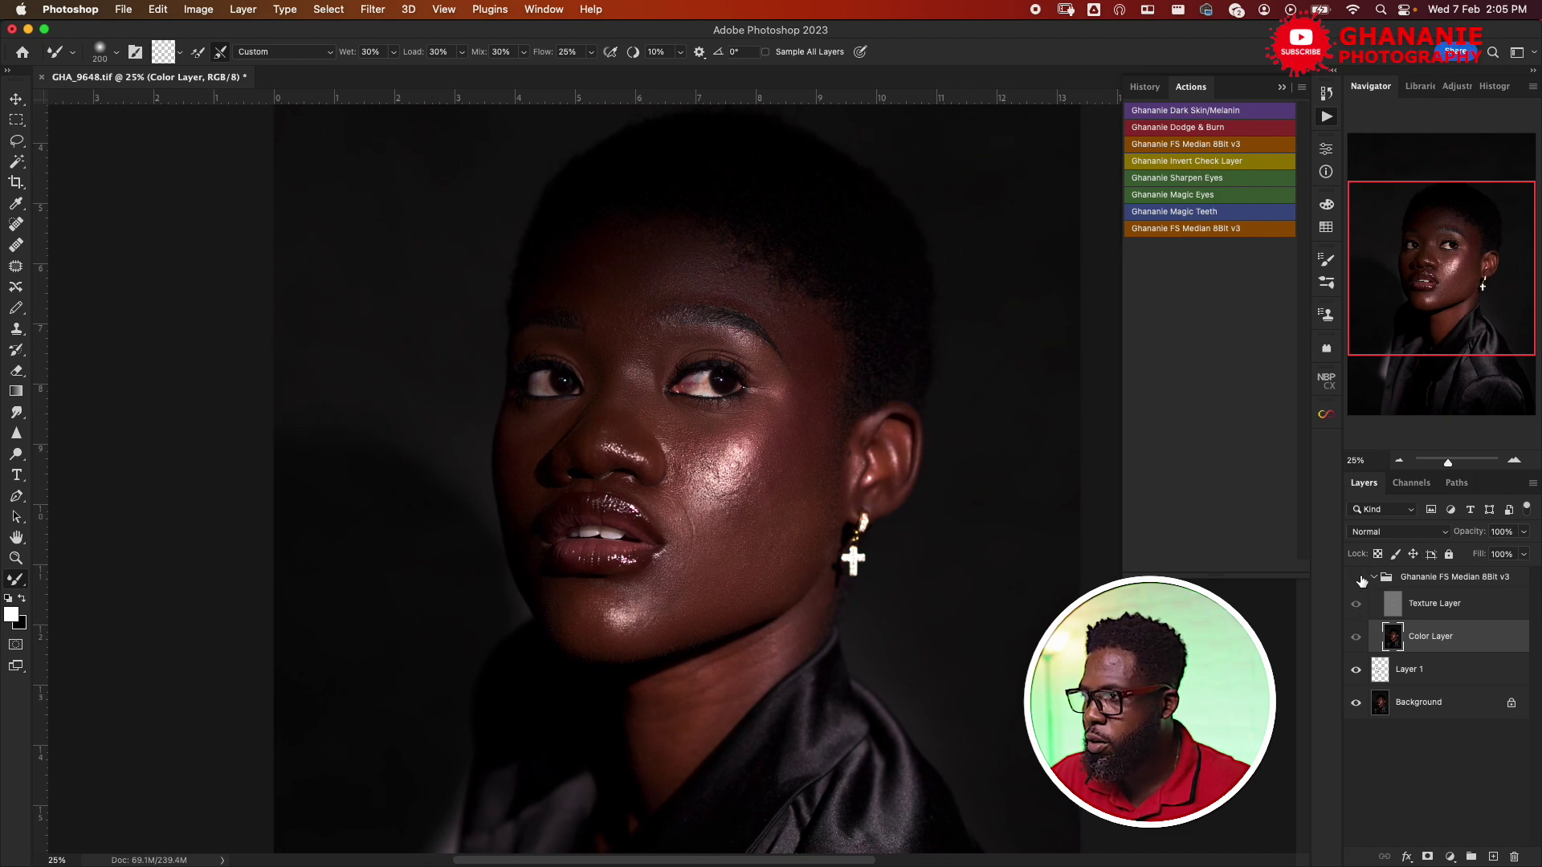
pyautogui.click(1357, 578)
pyautogui.click(1356, 579)
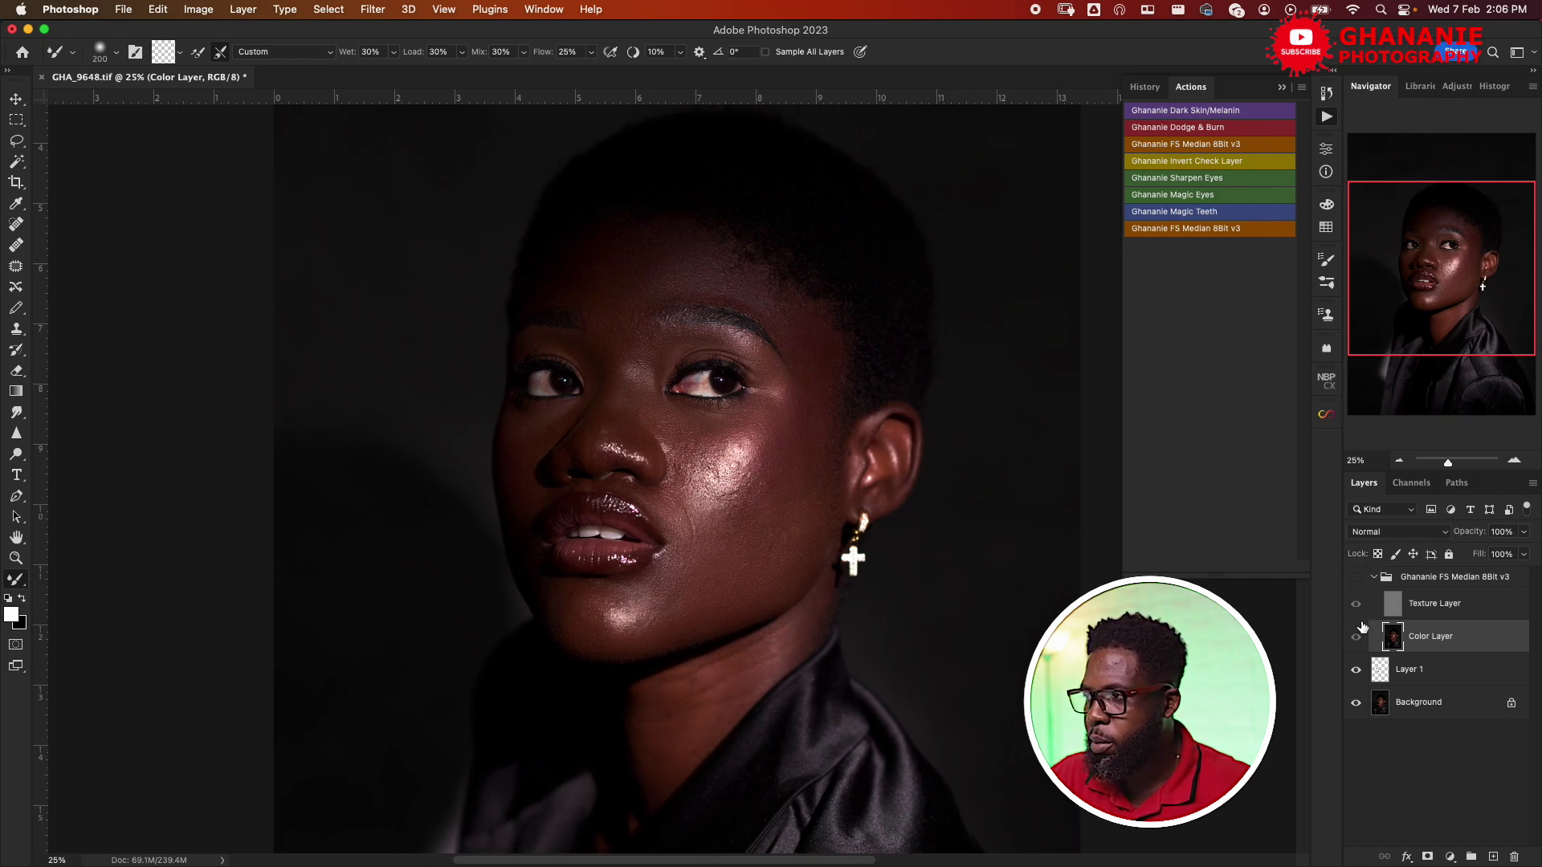
pyautogui.click(1357, 579)
pyautogui.click(1356, 575)
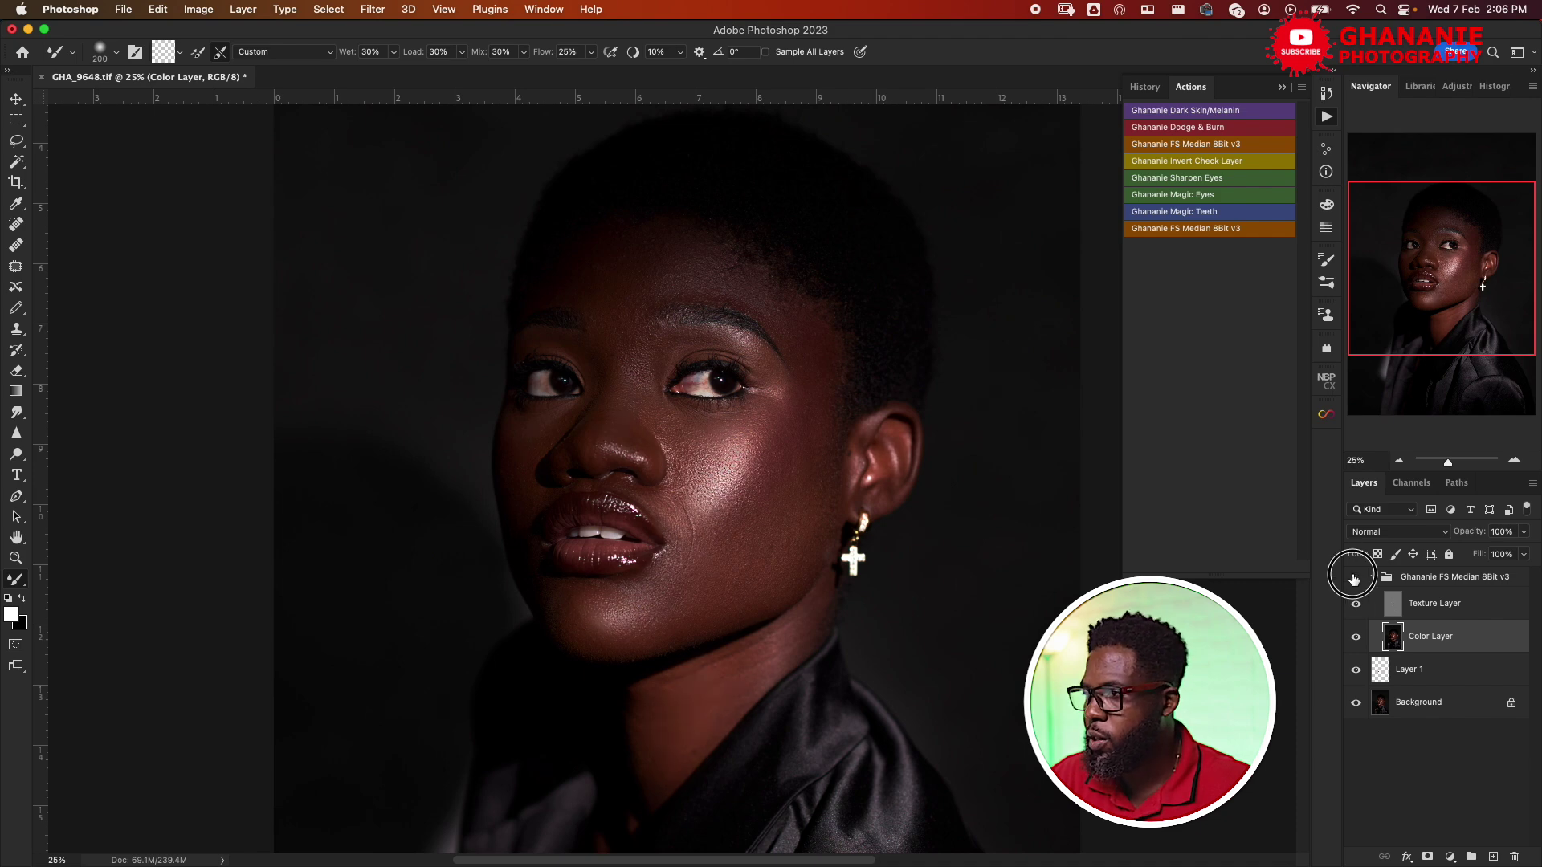
pyautogui.click(1355, 671)
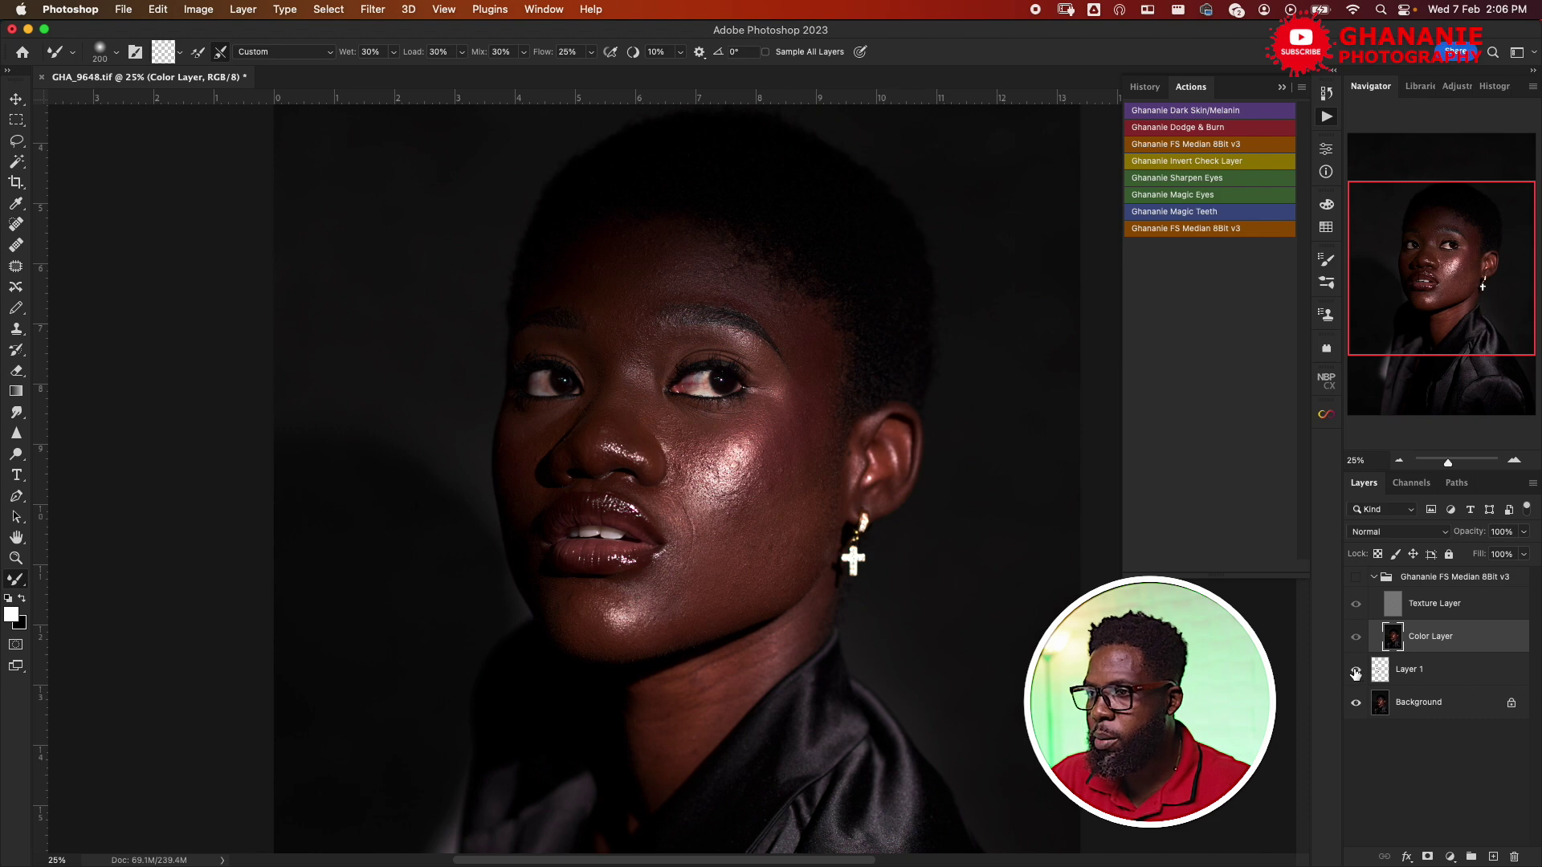
pyautogui.click(1357, 578)
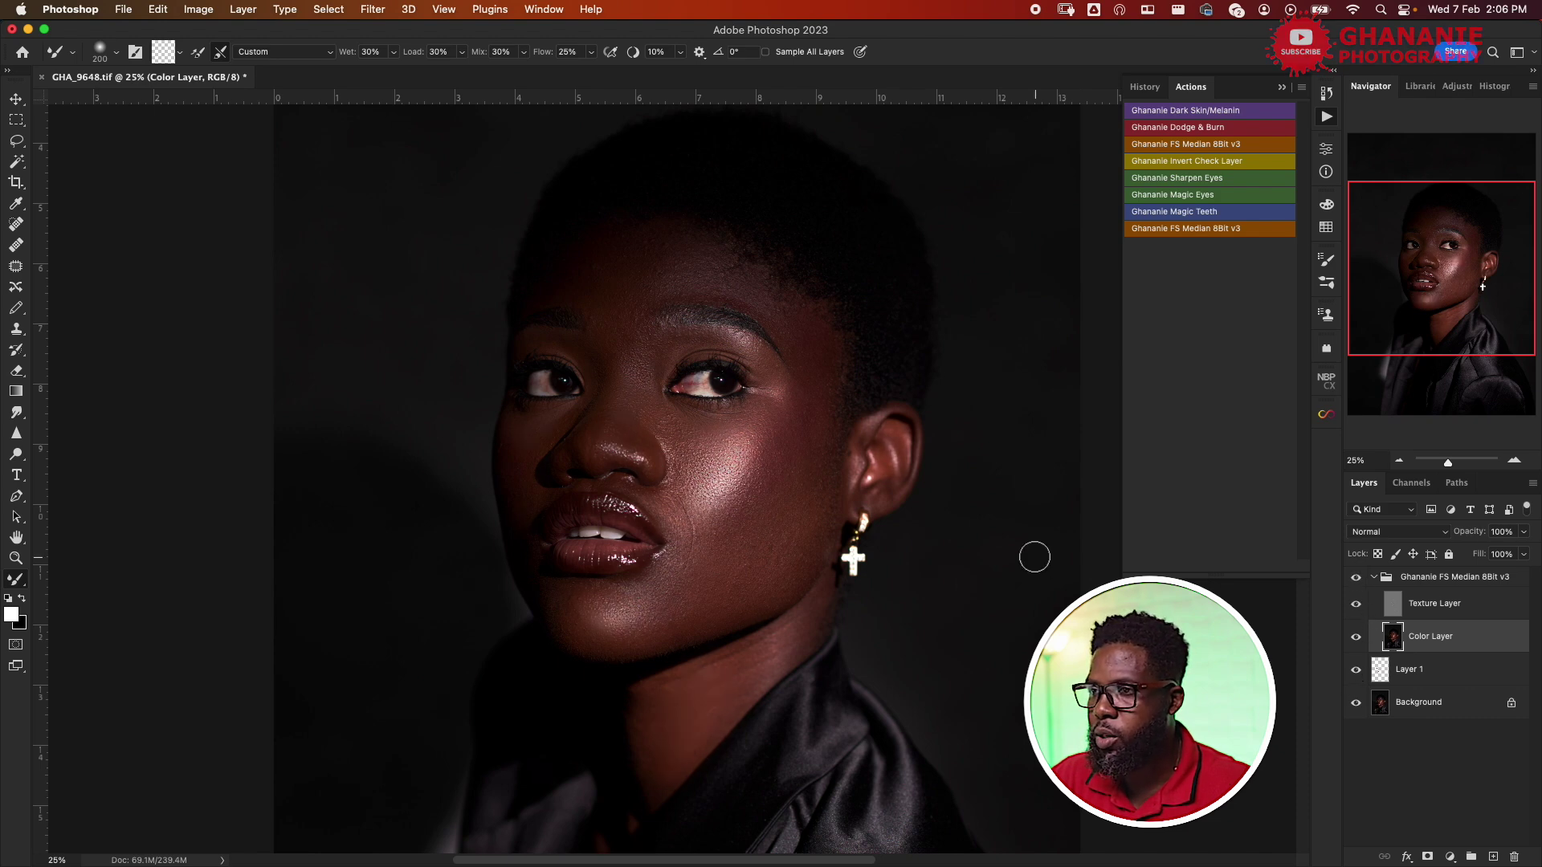